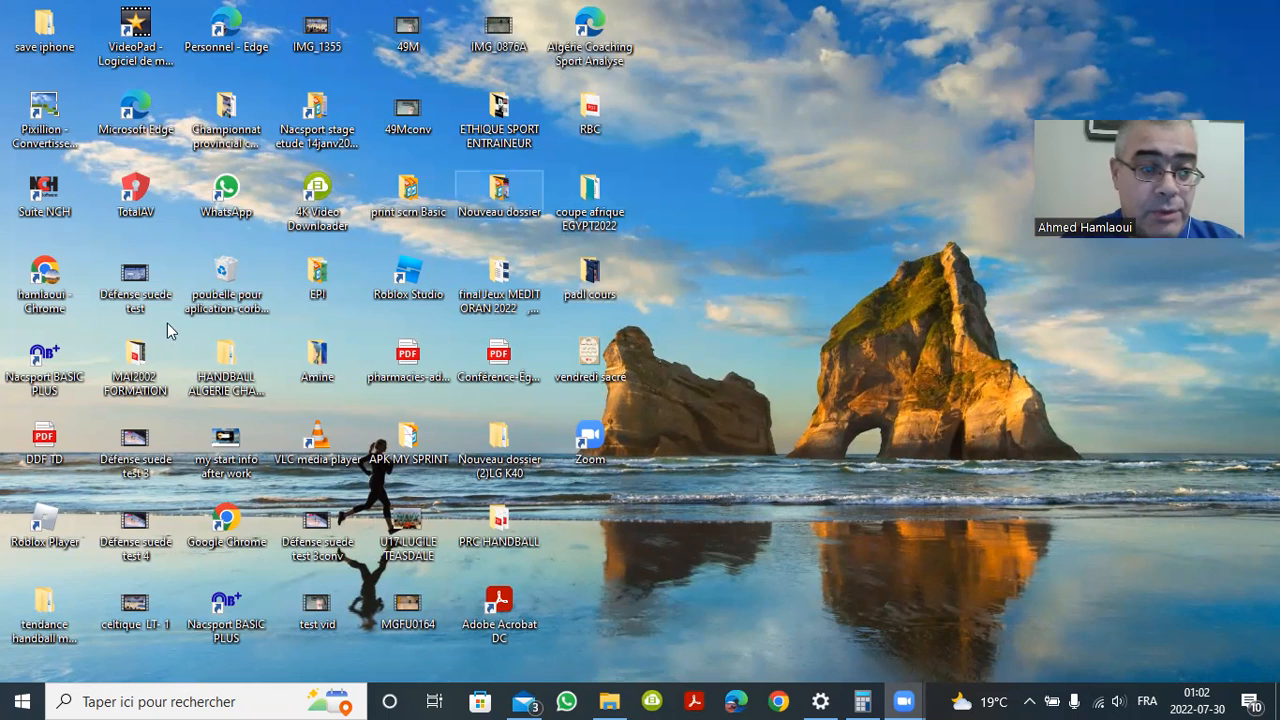
Launch Nacsport Basic Plus and open the analysis "EGYOT- ESPAGNE 2022 FINALE ORAN J M_1.nac" from Mon analyse
double_click(37, 372)
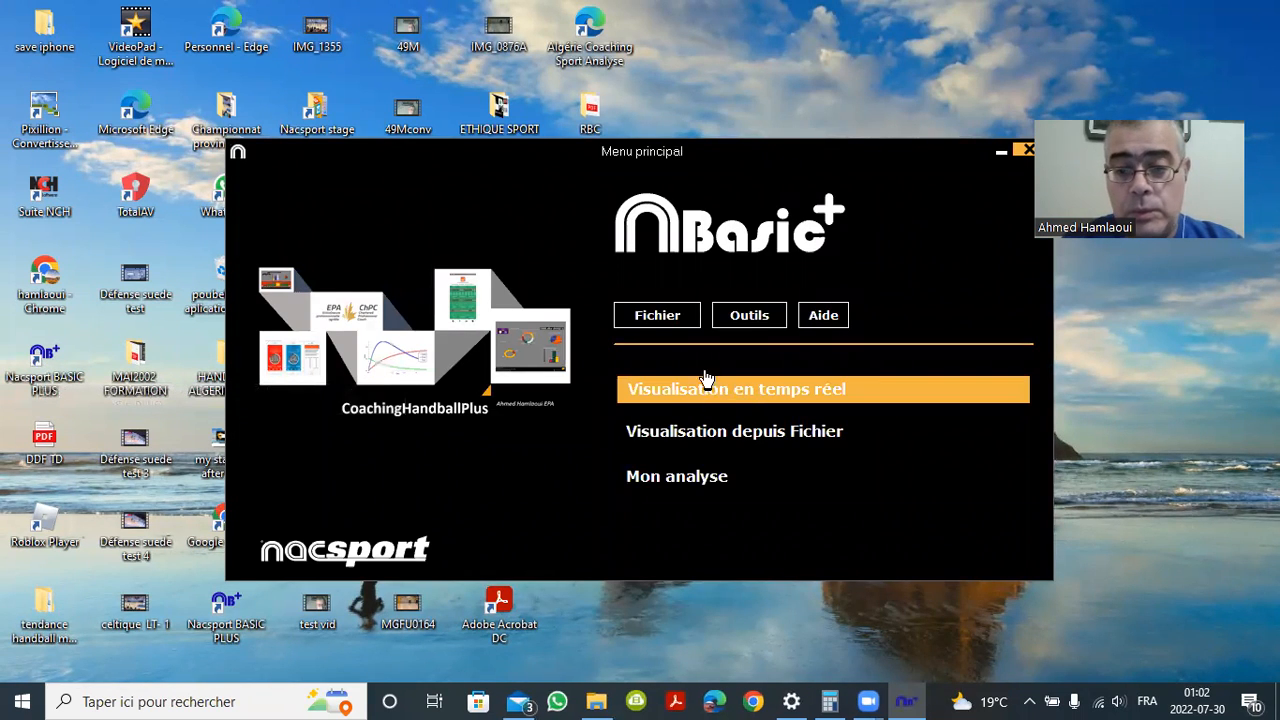
click(676, 470)
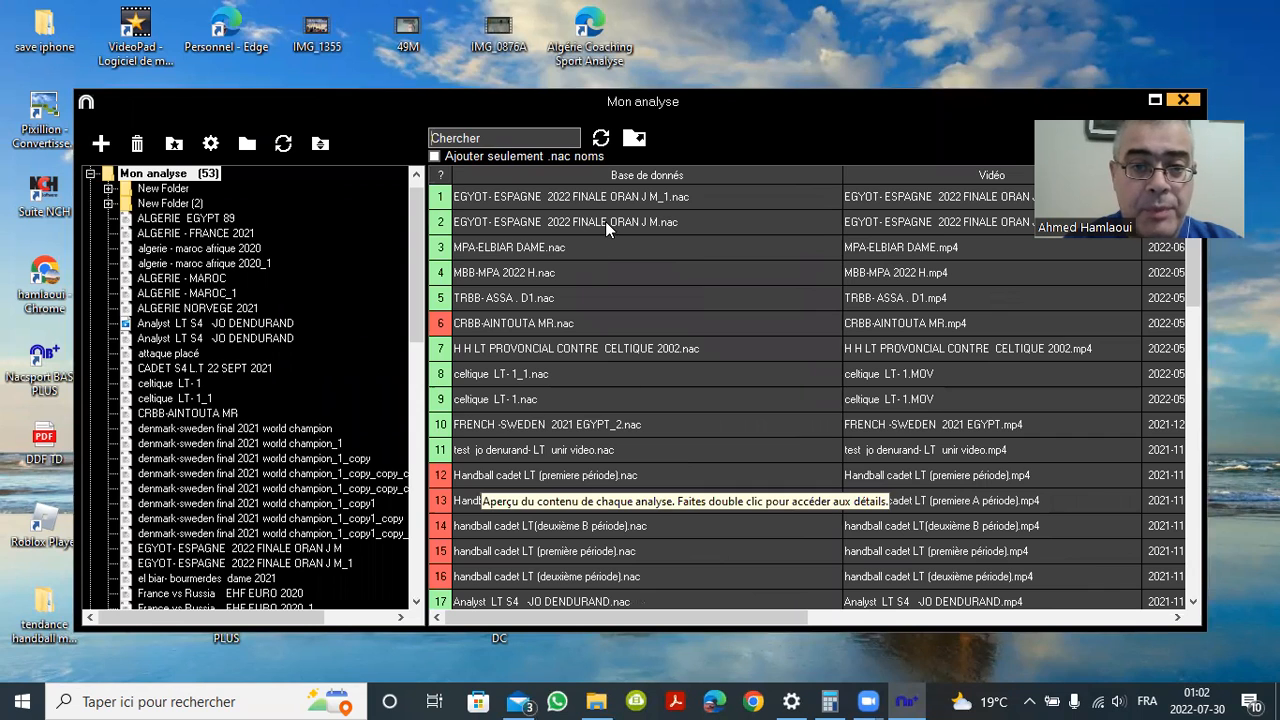
double_click(635, 198)
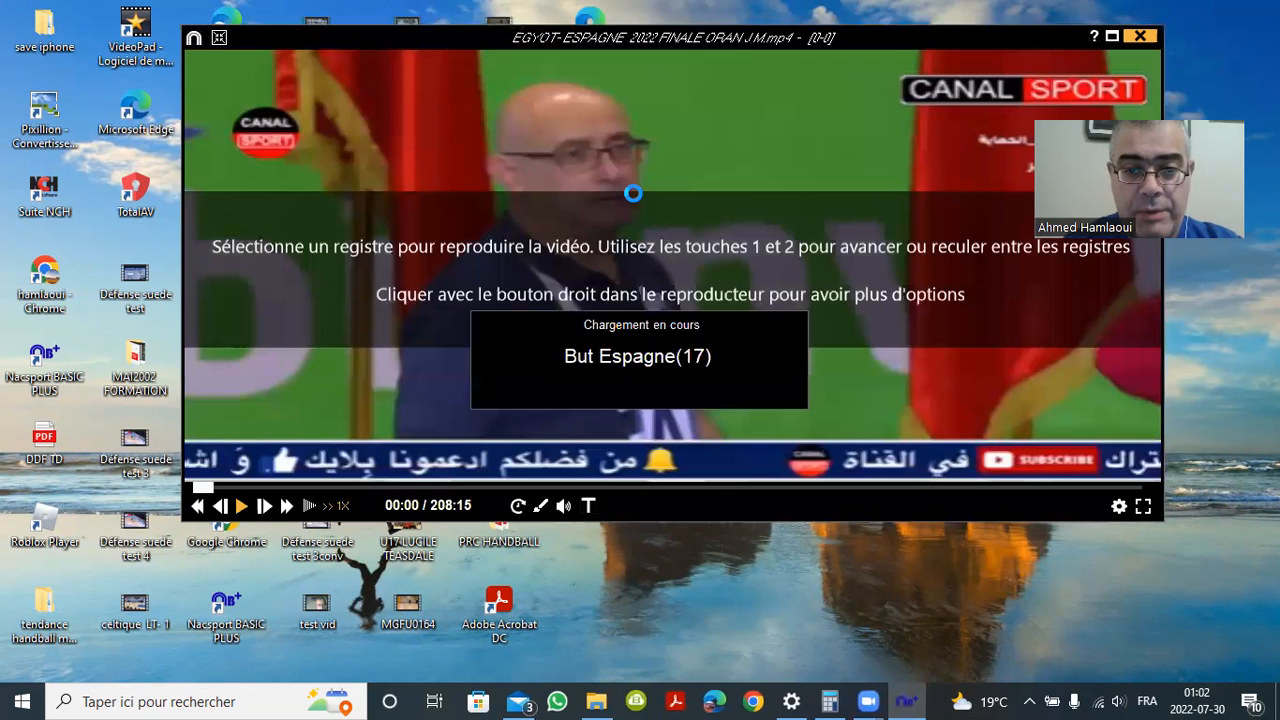
Arrange the video player and timeline windows side by side, and enlarge the timeline to show more category rows
click(879, 36)
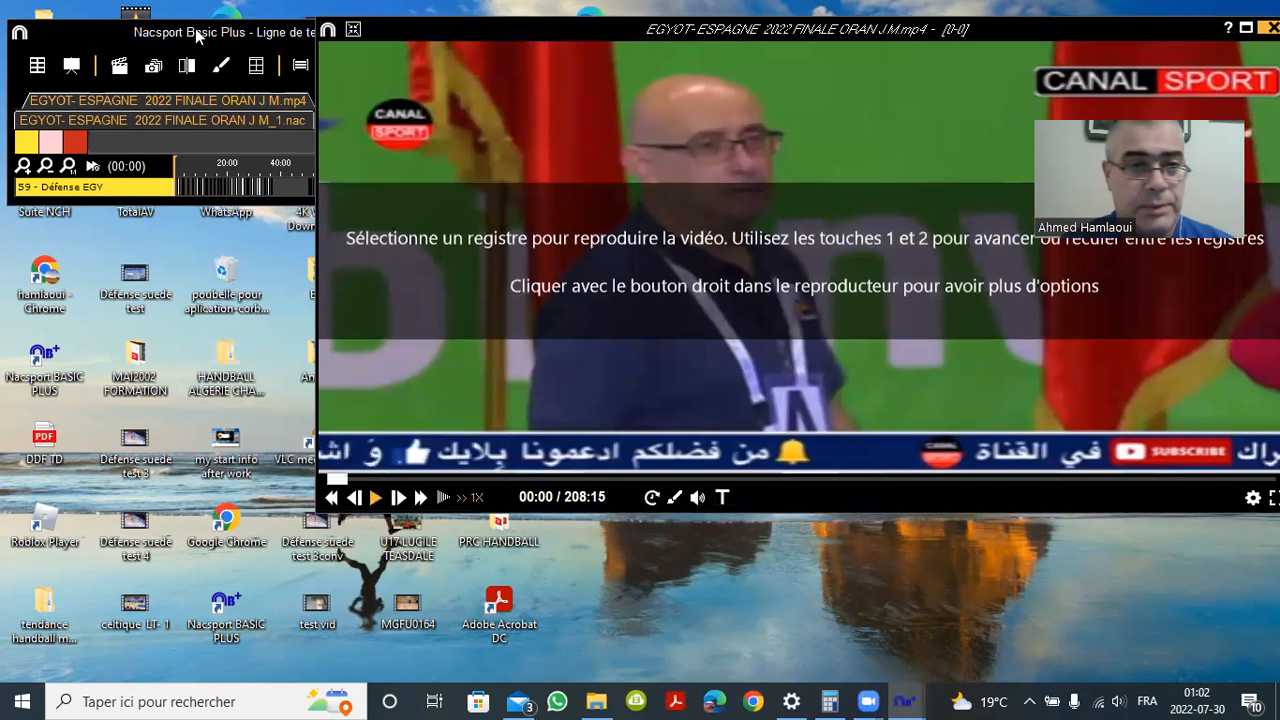
click(108, 36)
drag(108, 36, 170, 14)
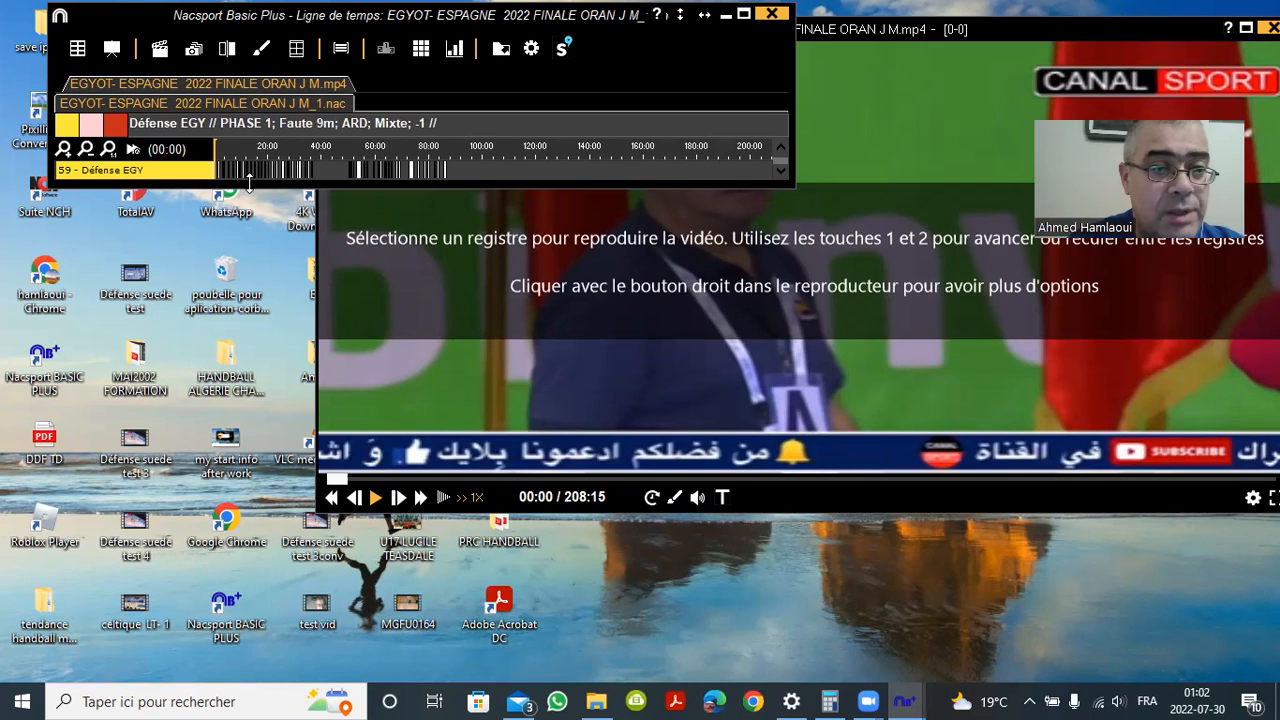
drag(249, 180, 226, 345)
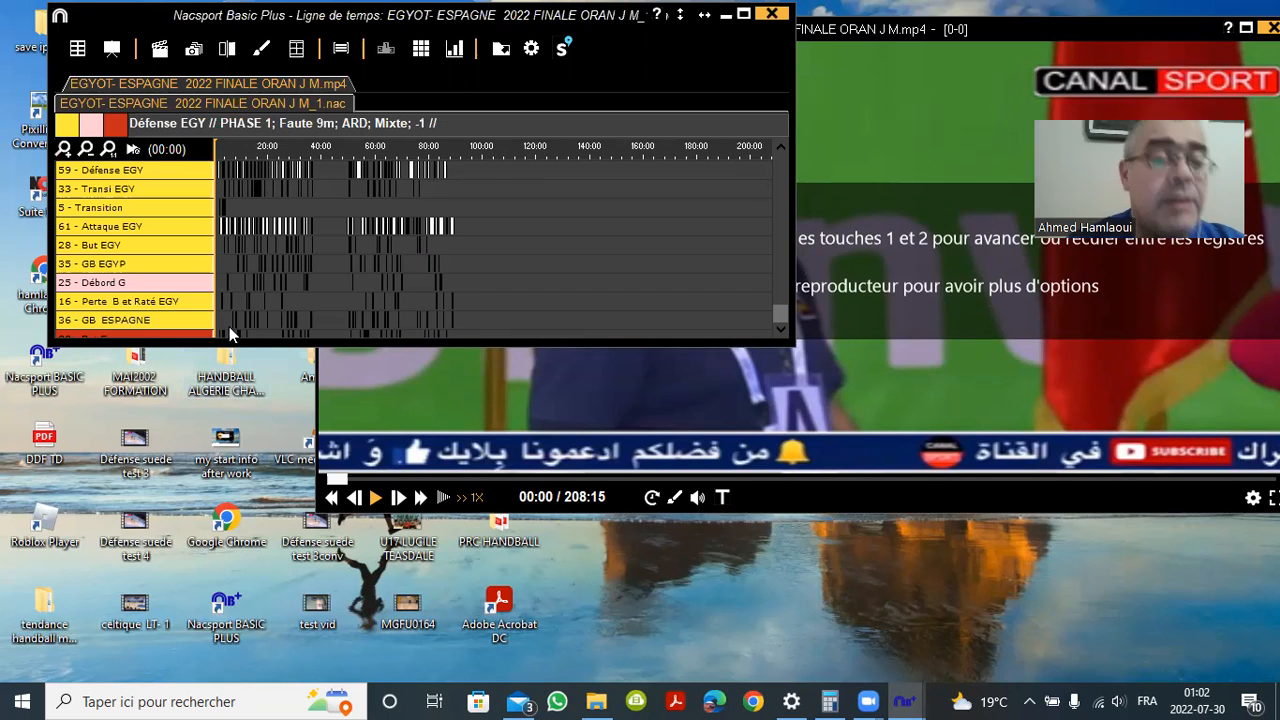
Show the data grid for the GB ESPAGNE category from its timeline row
click(154, 317)
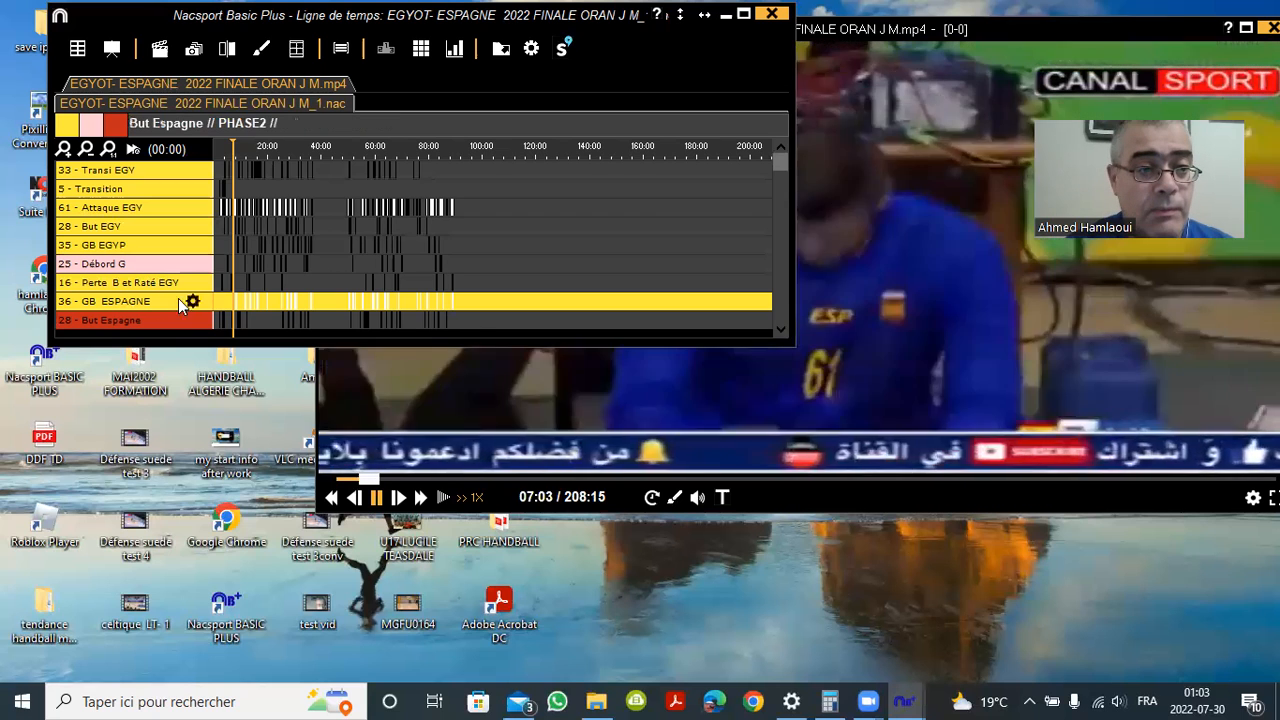
click(124, 304)
right_click(124, 304)
right_click(124, 304)
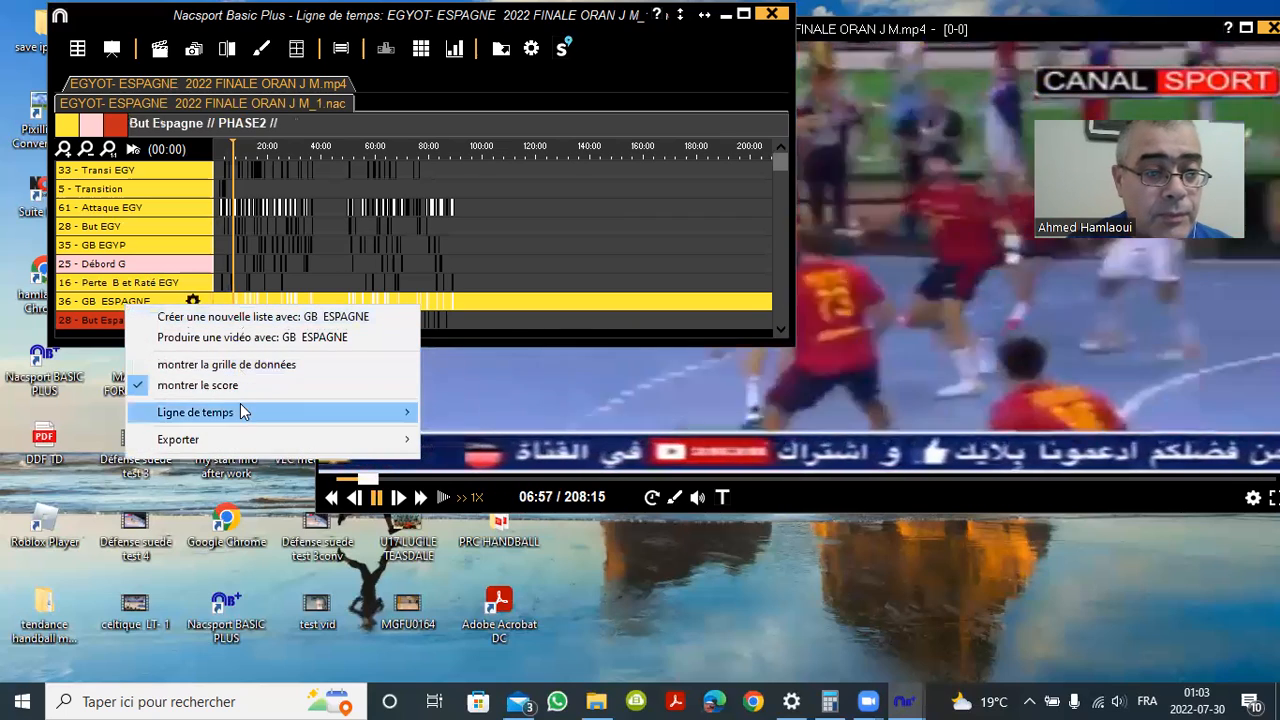
click(211, 370)
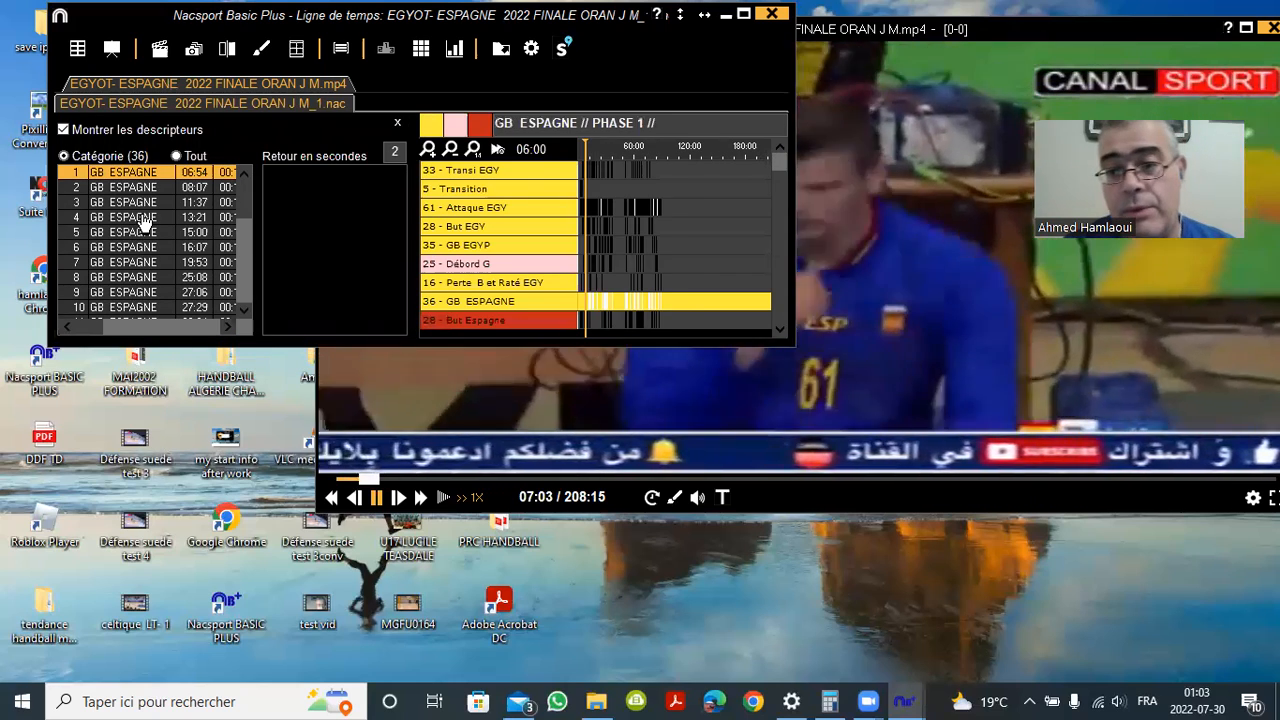
Select GB ESPAGNE records 3 to 10 together in the data grid
key(Down)
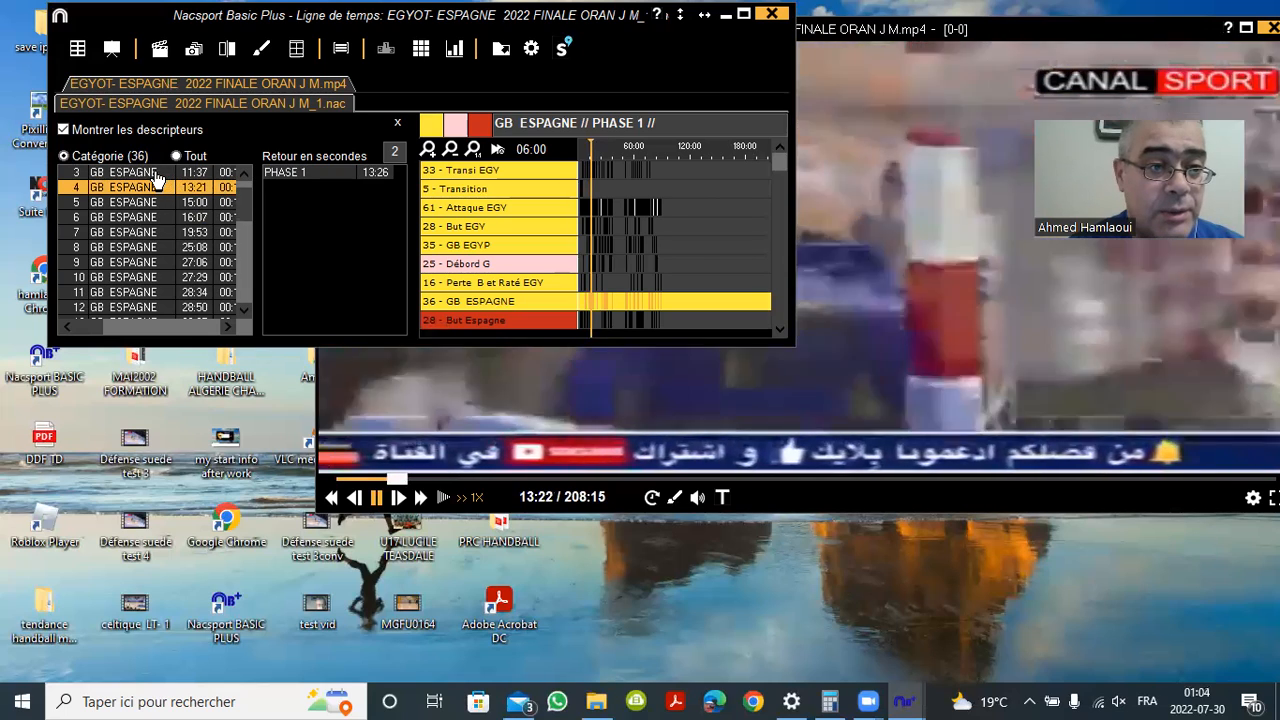
click(163, 174)
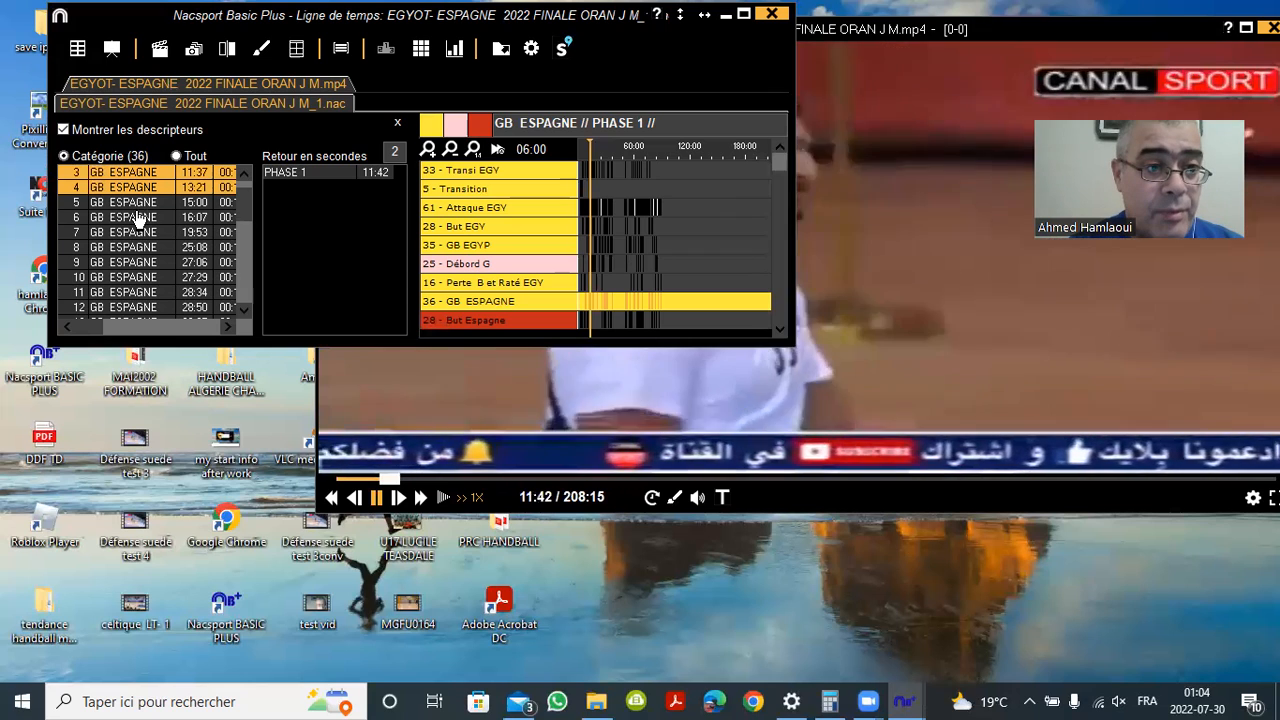
click(140, 204)
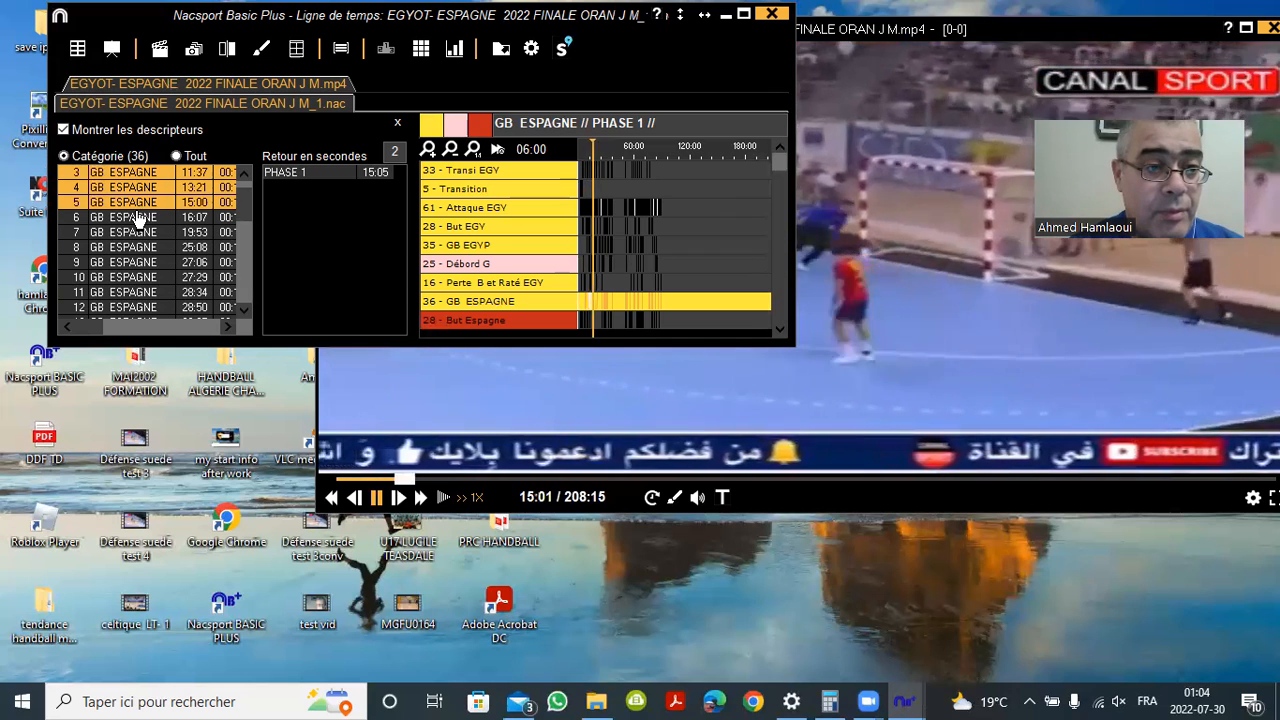
click(140, 217)
click(128, 232)
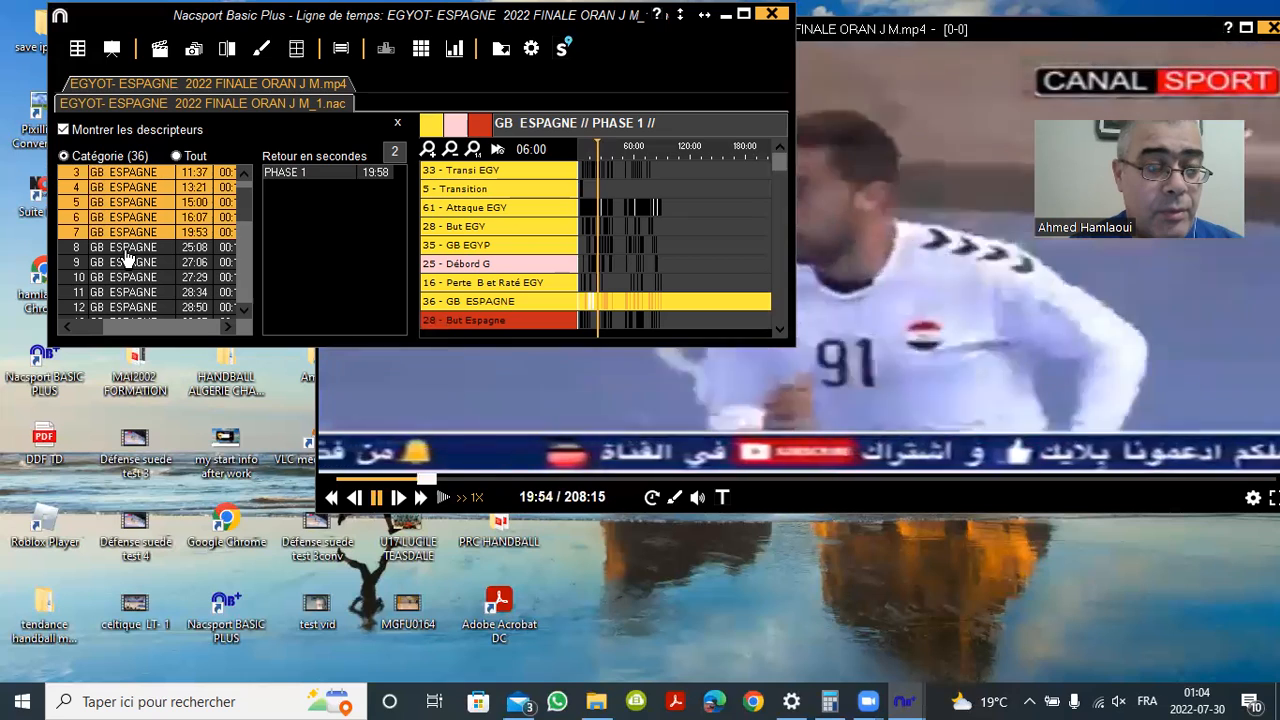
click(128, 245)
click(124, 264)
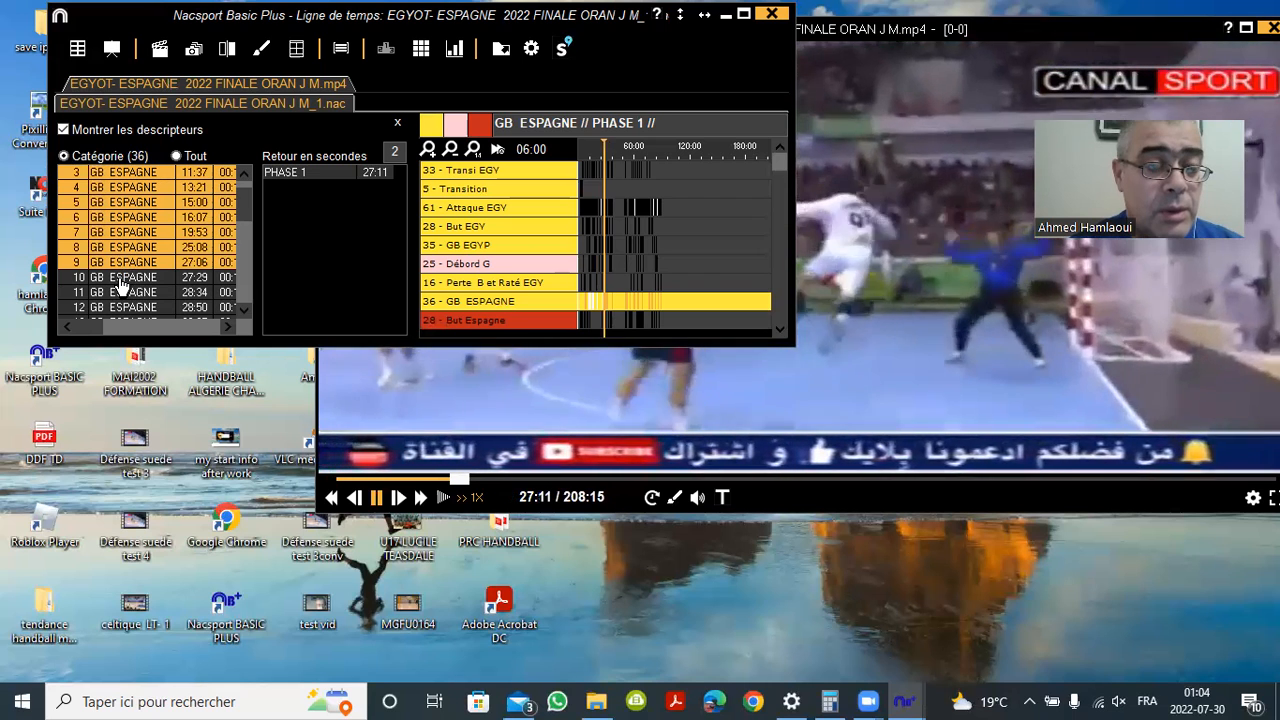
click(121, 278)
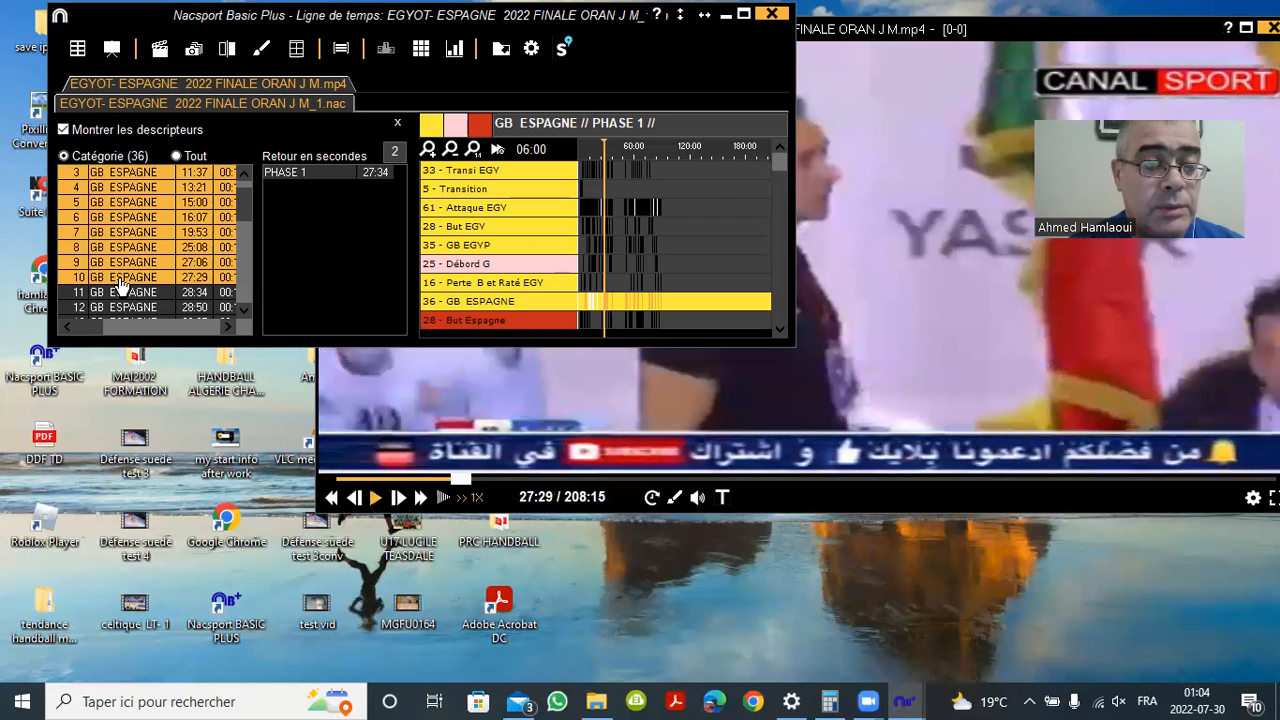
Open the selected GB ESPAGNE clips in the video comparison tool and play the four upper-row clips, keeping the timeline toolbar uncovered
click(230, 48)
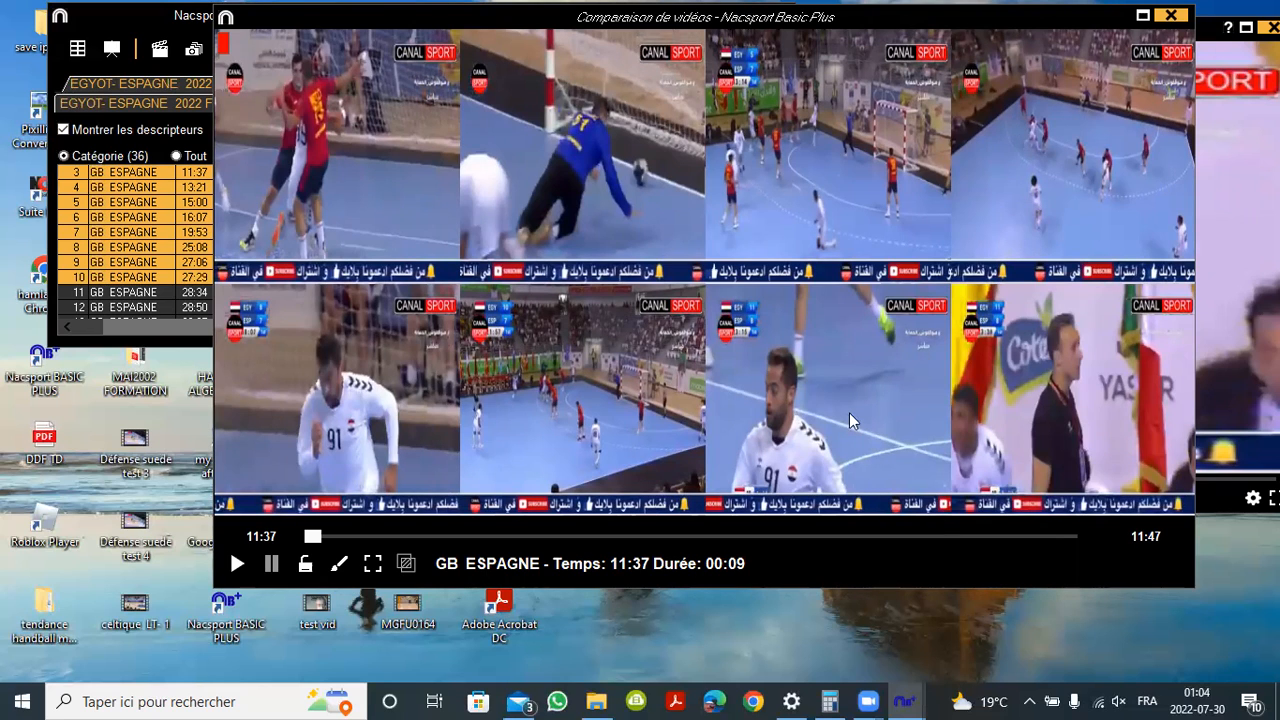
drag(924, 12, 924, 39)
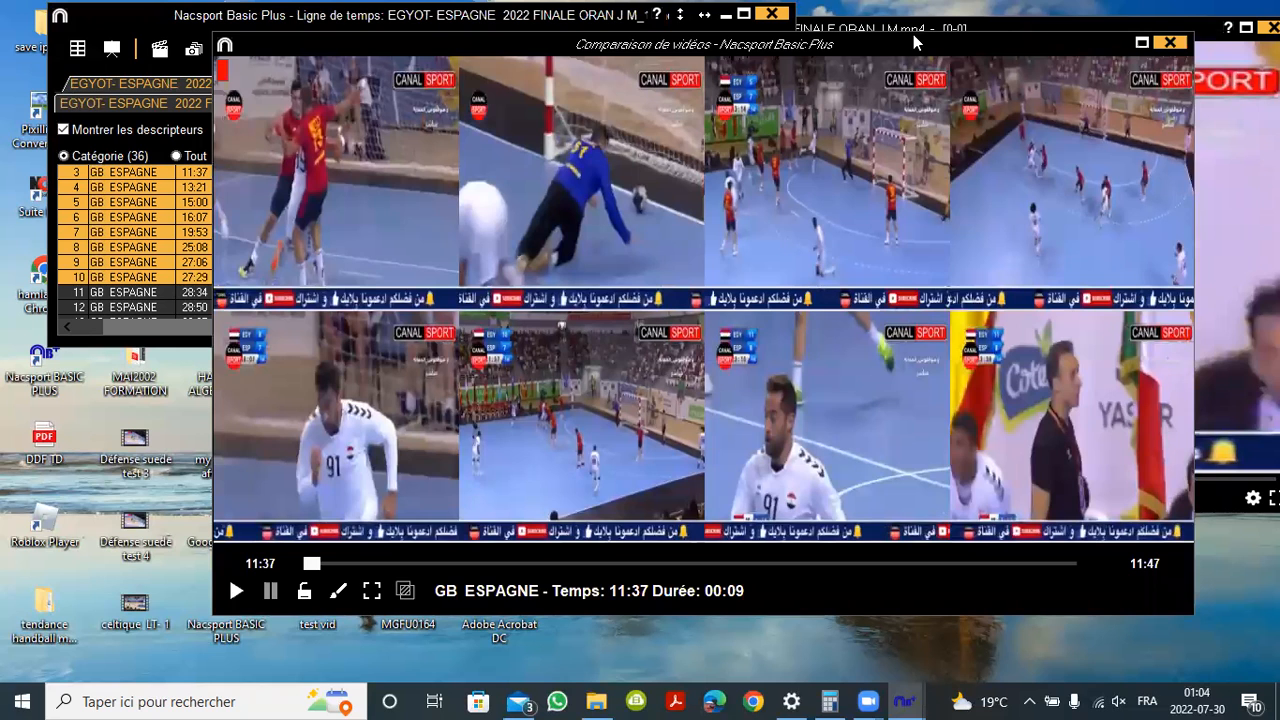
click(392, 178)
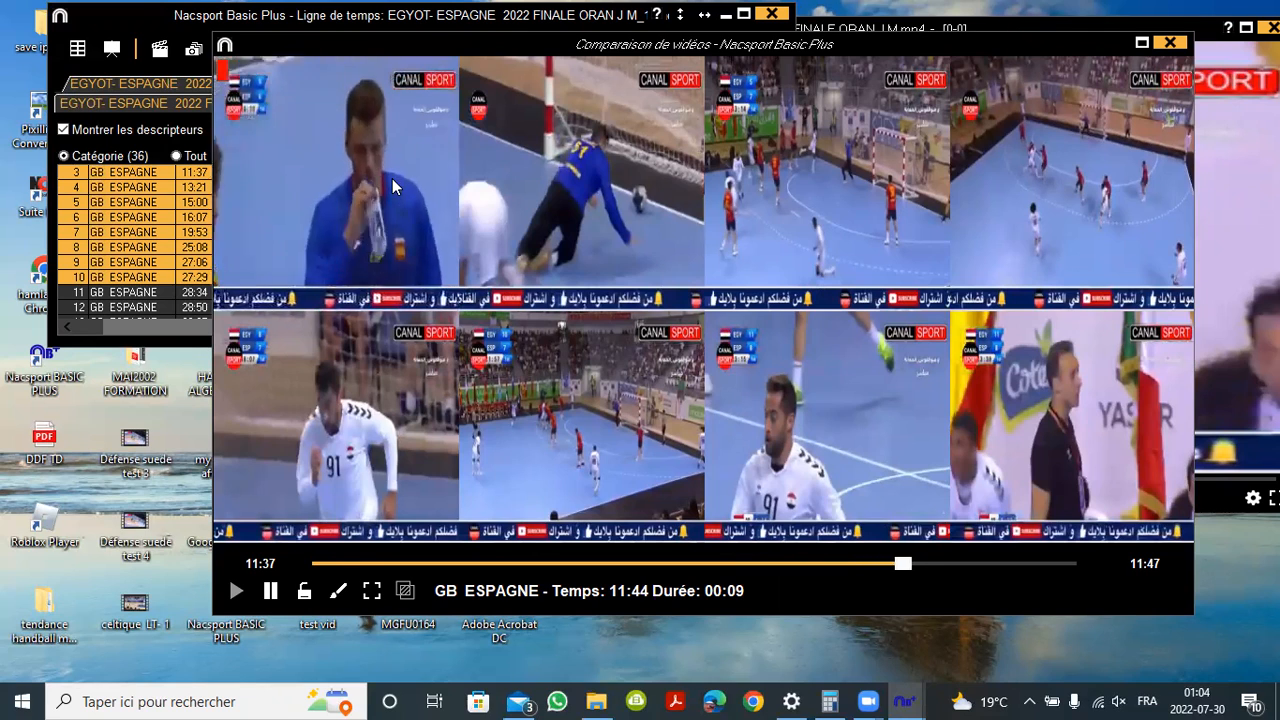
click(545, 152)
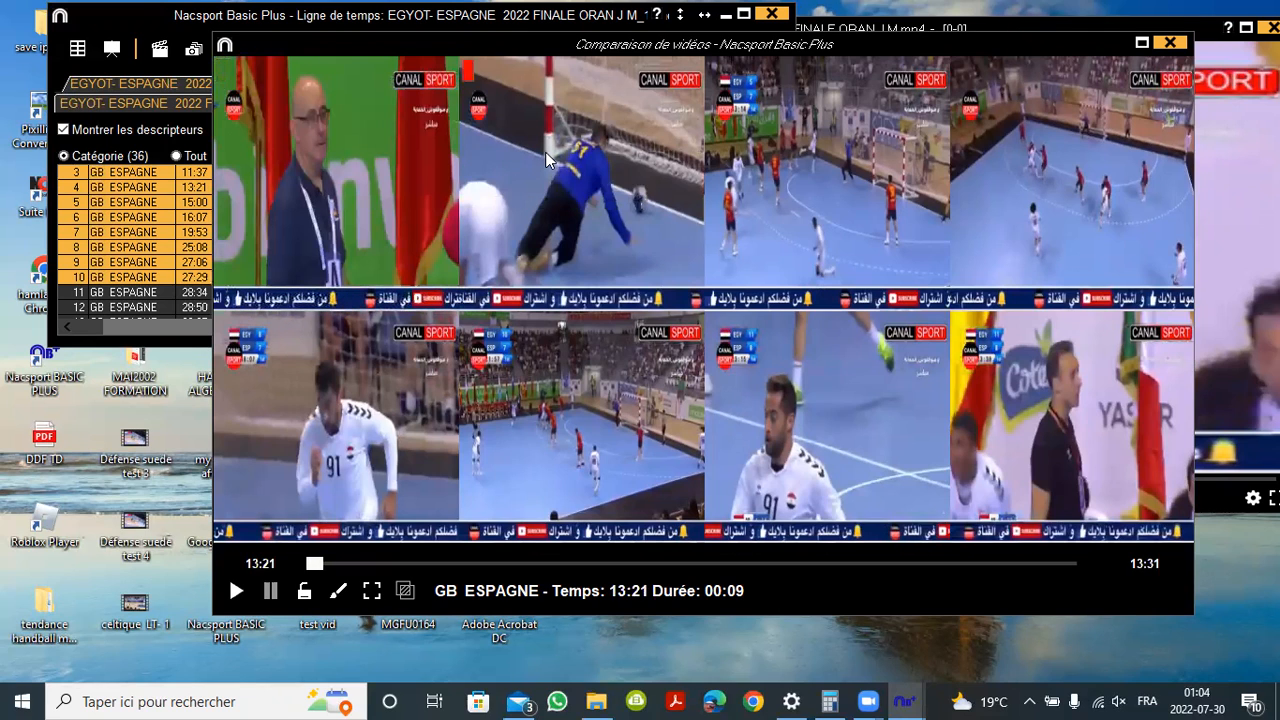
click(529, 214)
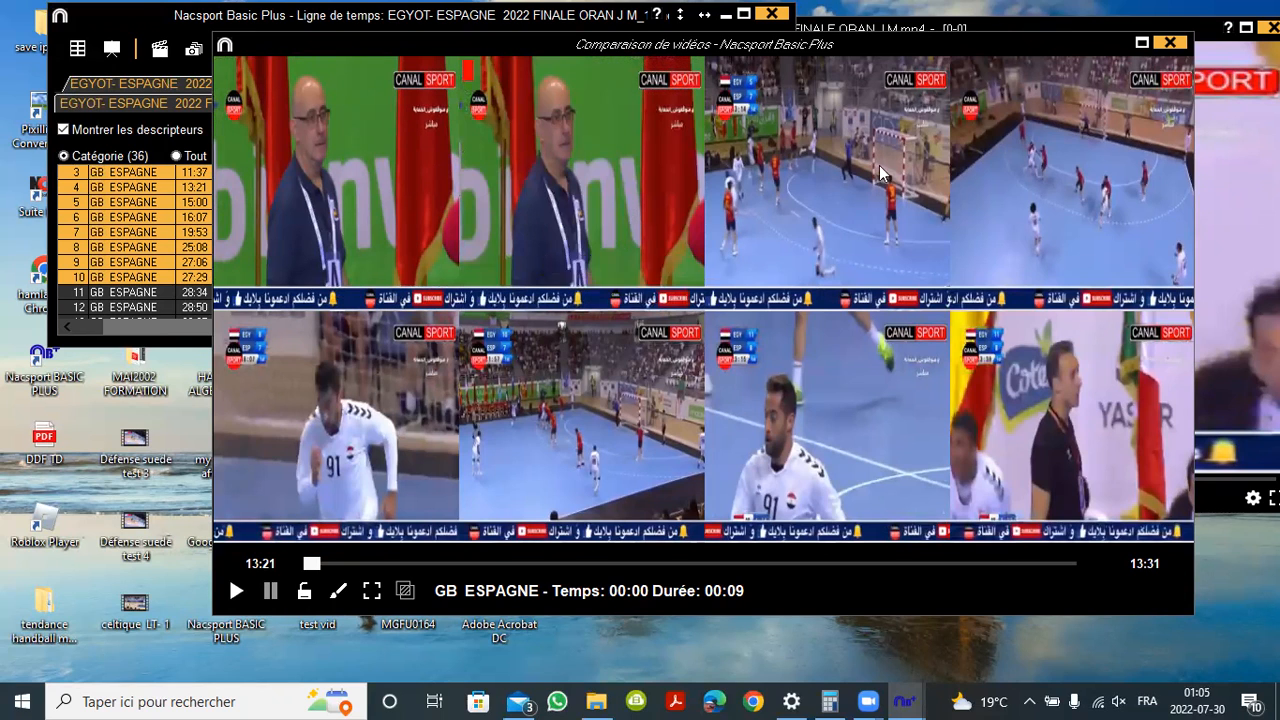
click(829, 183)
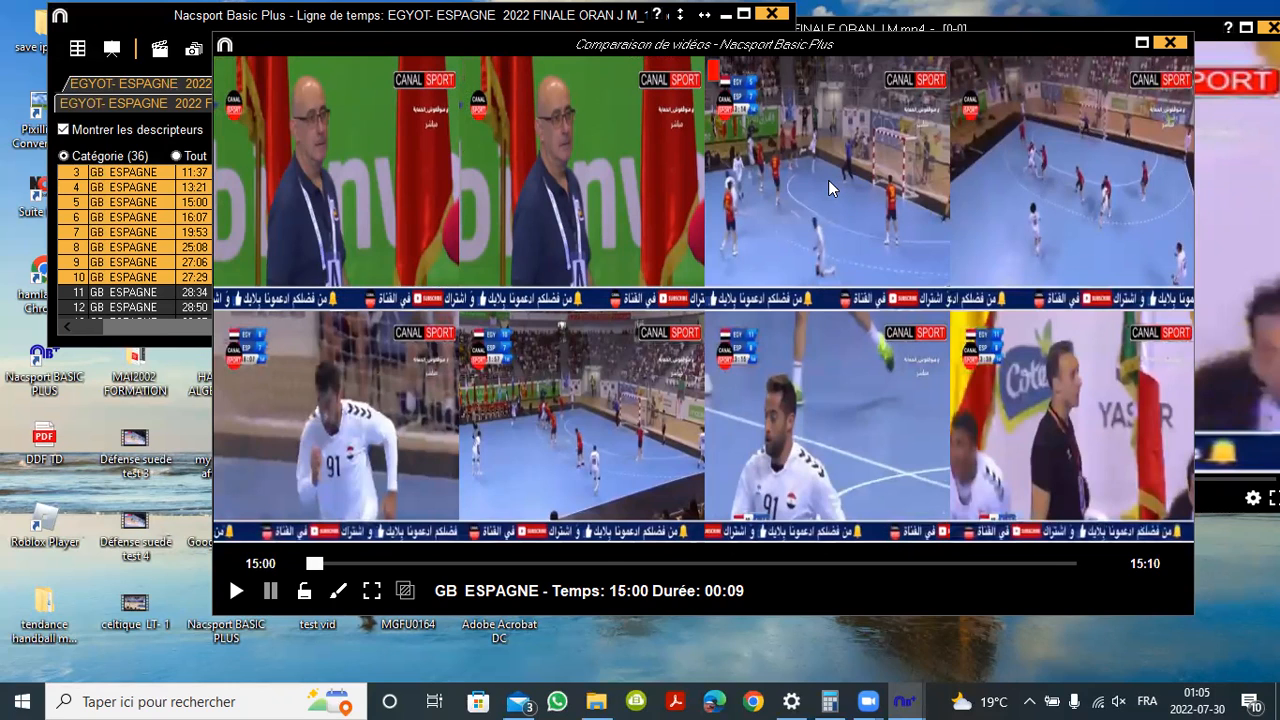
key(space)
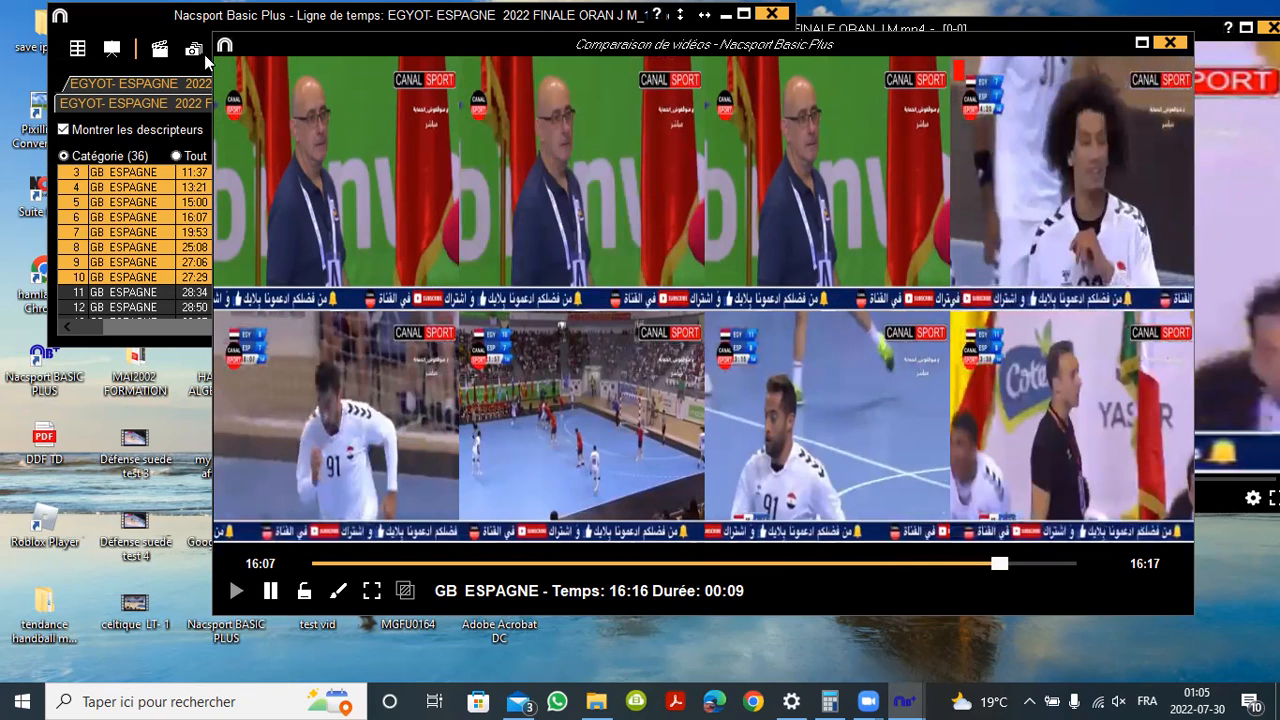
drag(242, 50, 293, 90)
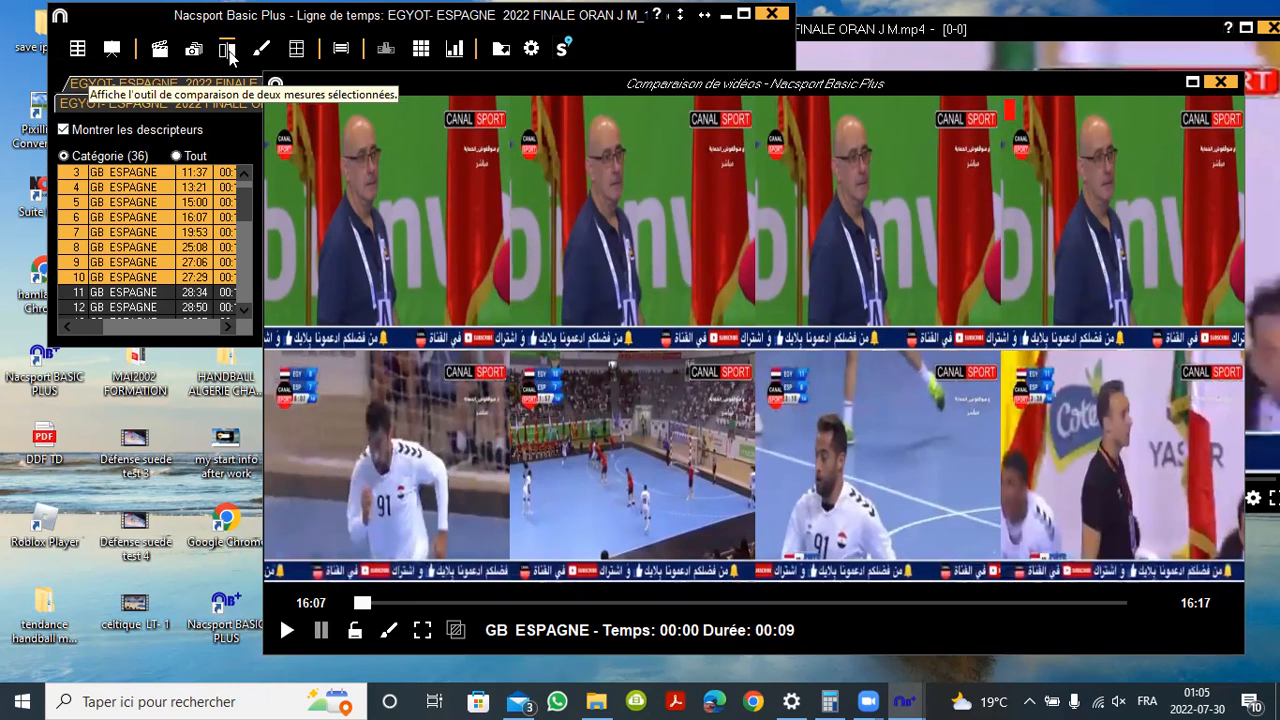
Play the four lower-row clips in the video comparison one after another, and close the comparison
click(382, 437)
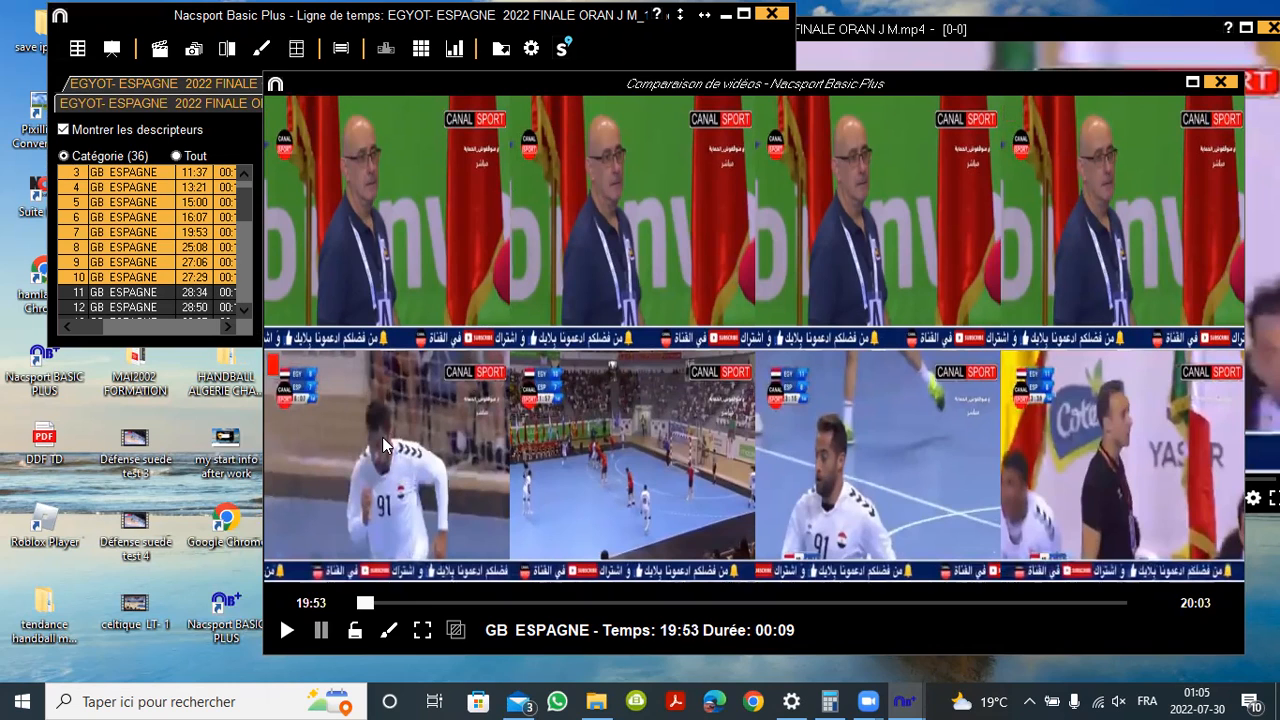
click(382, 437)
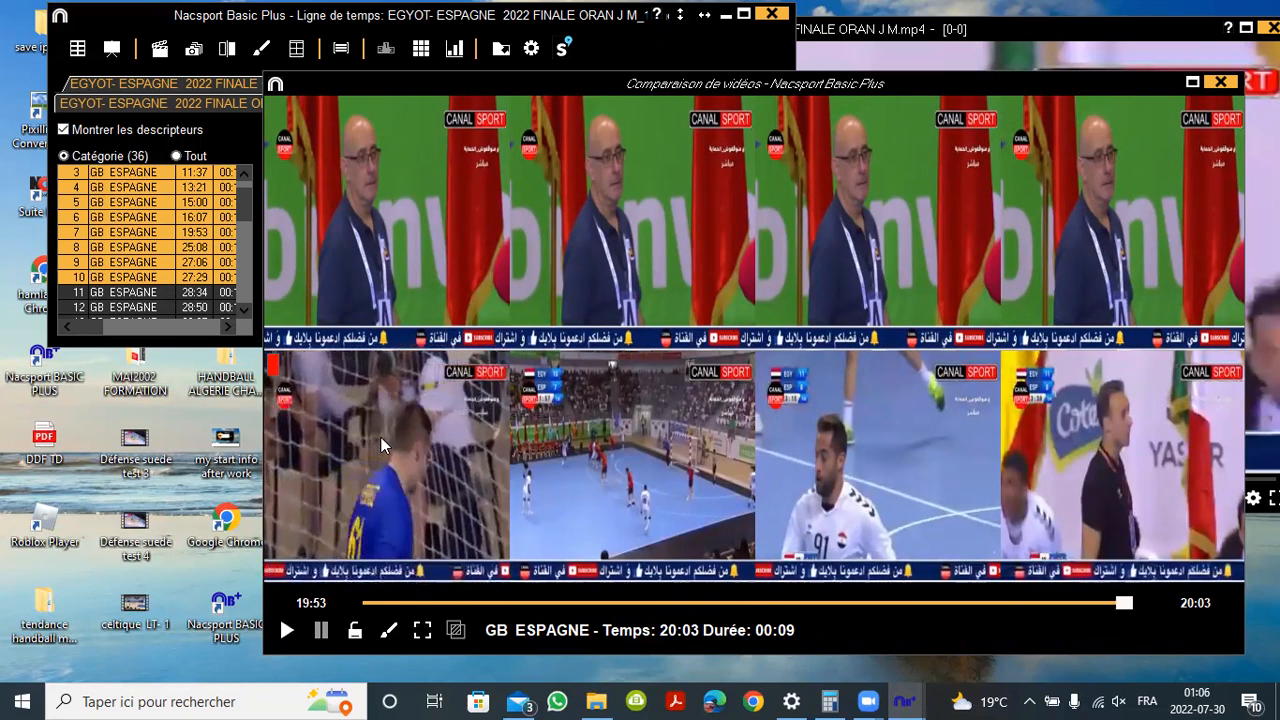
click(607, 491)
click(607, 491)
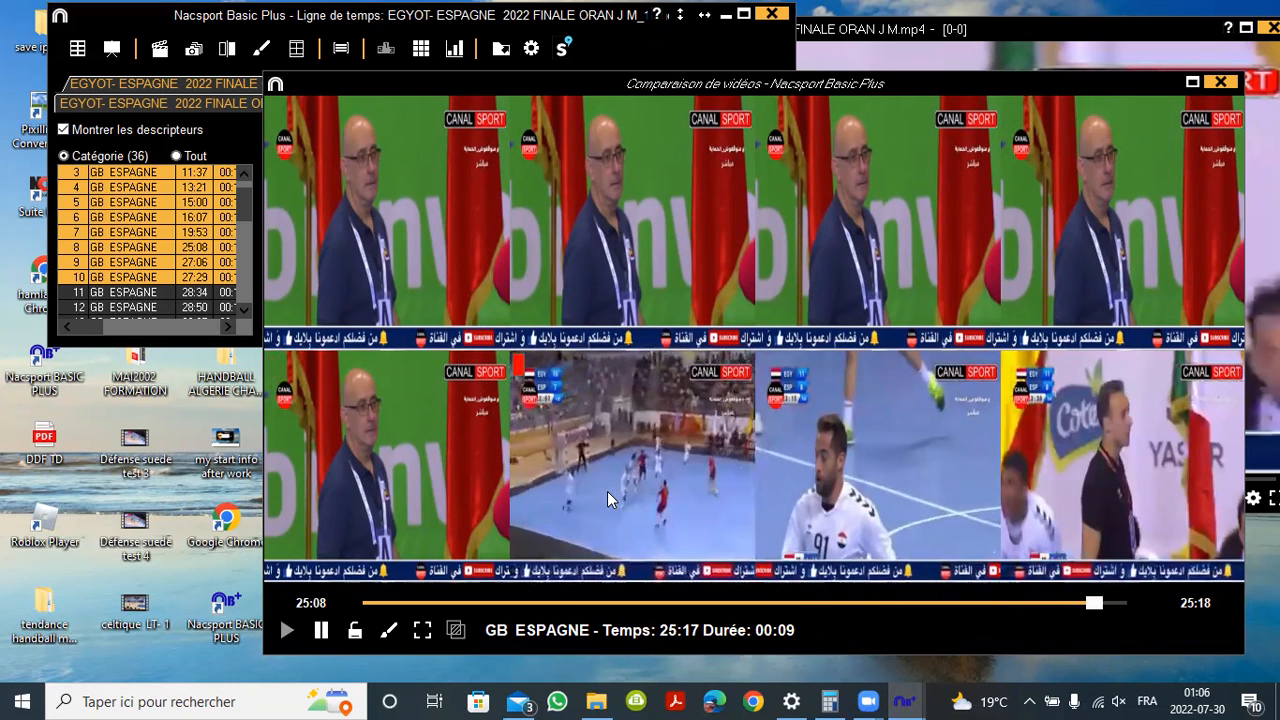
click(827, 490)
click(827, 490)
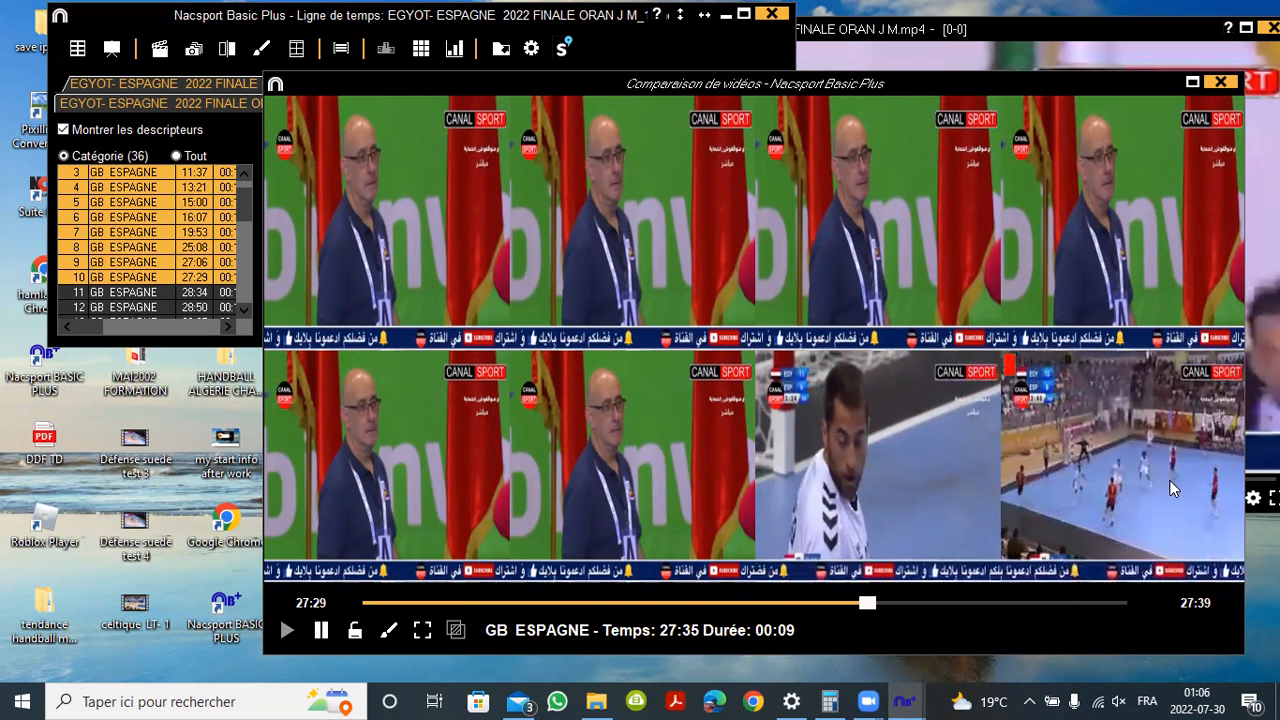
click(1222, 83)
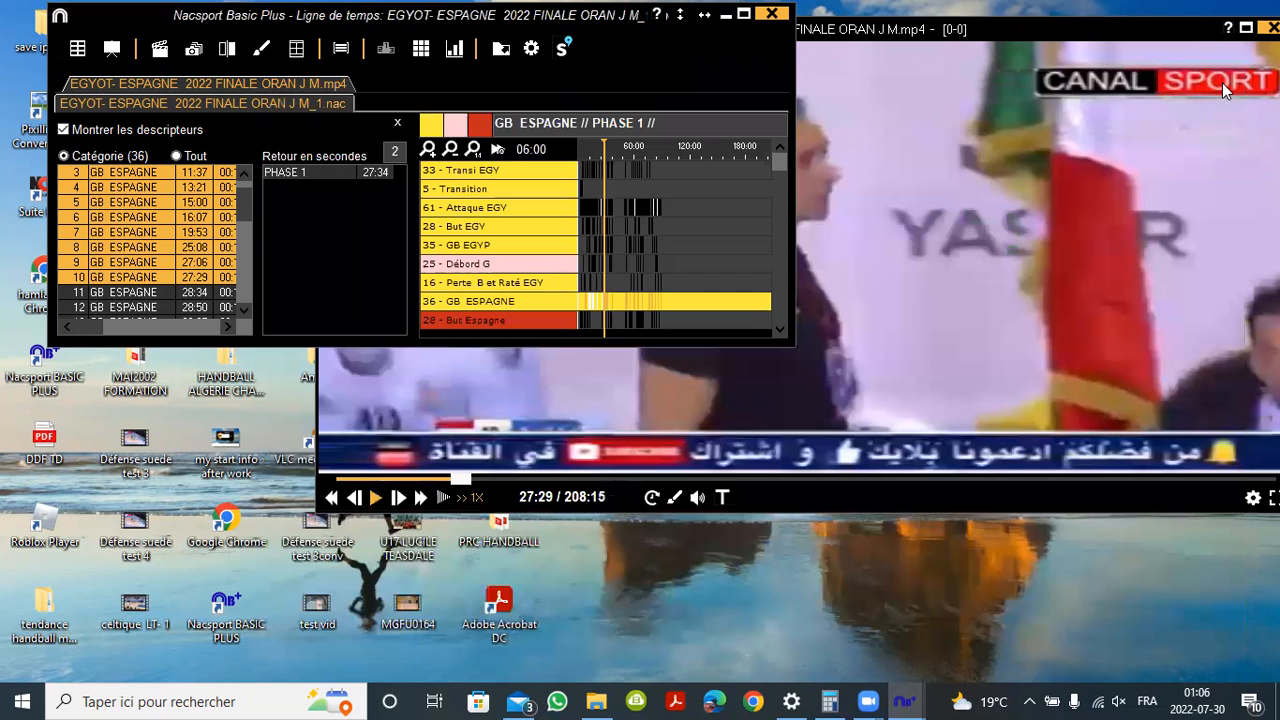
Show the data grid for the But EGY category and select its records 1 to 8 together
click(496, 225)
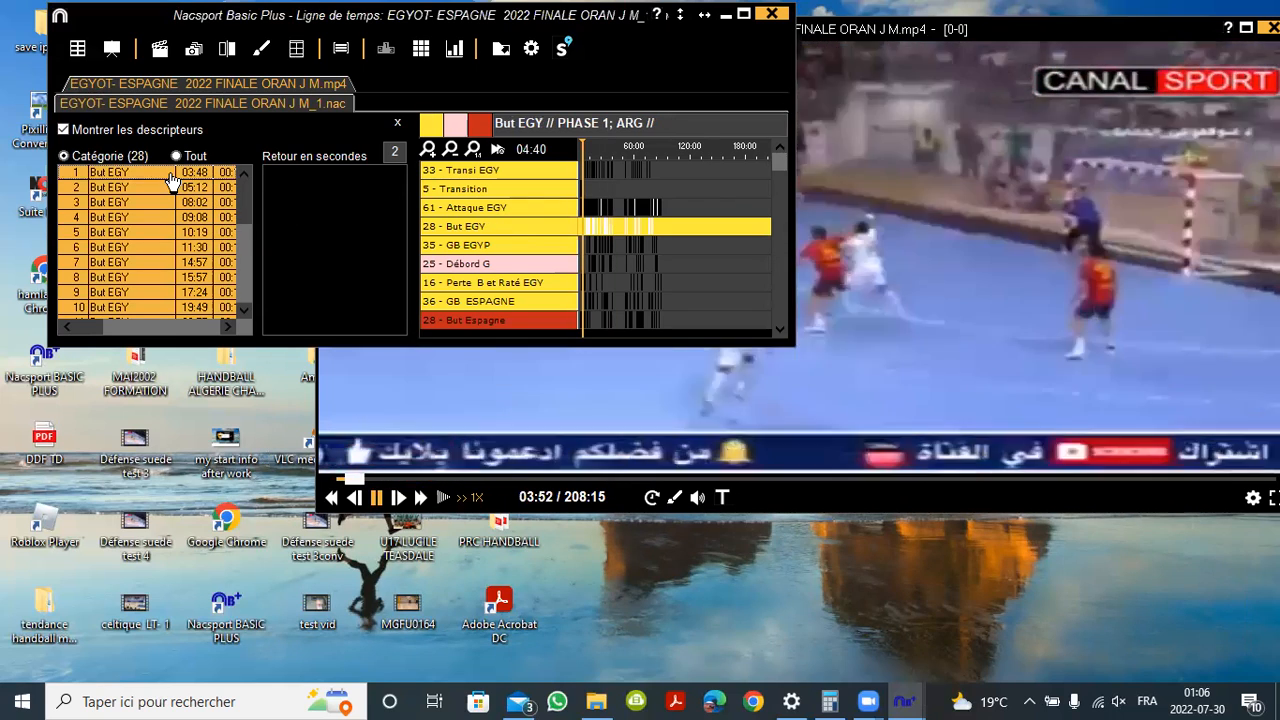
click(171, 174)
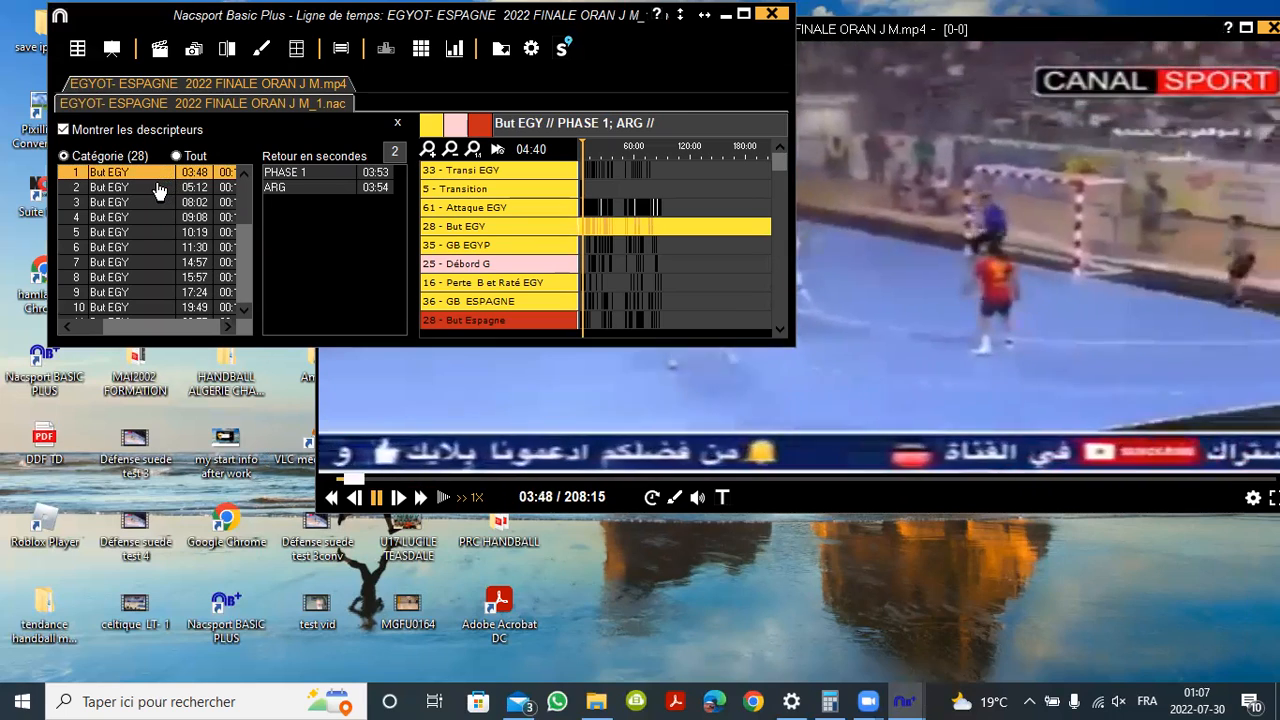
ctrl+click(158, 188)
double_click(155, 189)
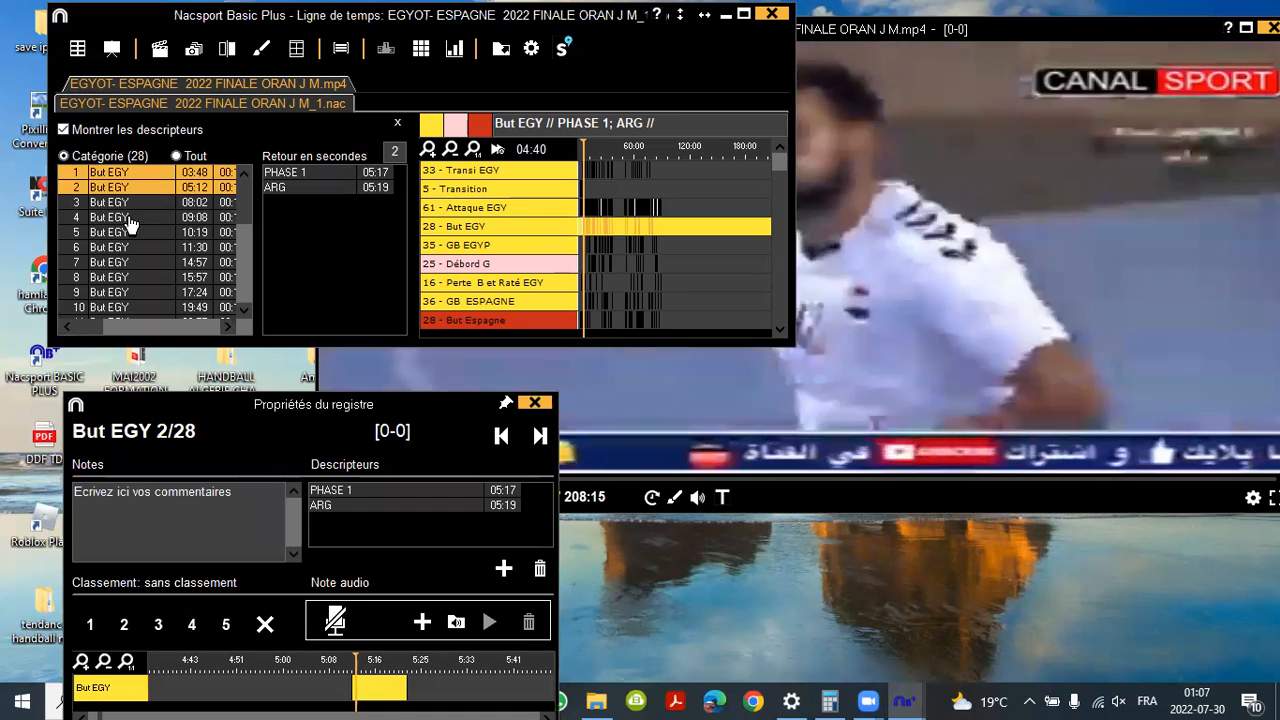
ctrl+click(118, 204)
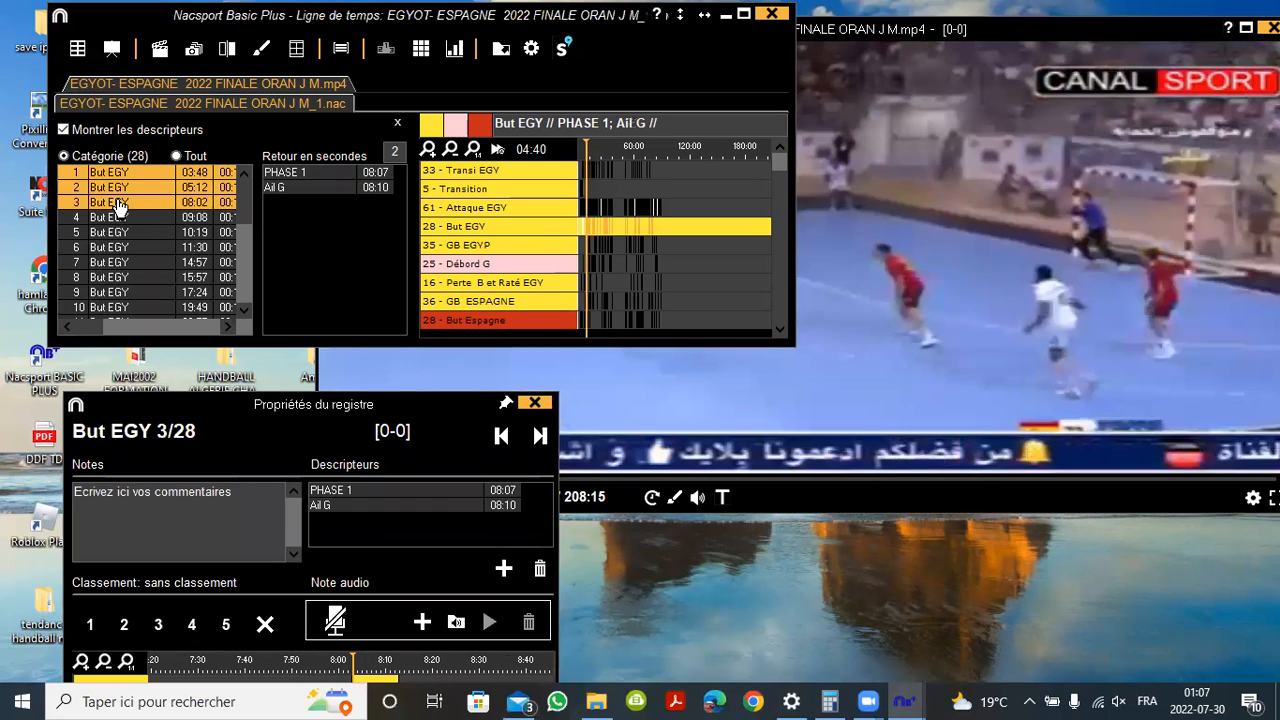
ctrl+click(120, 204)
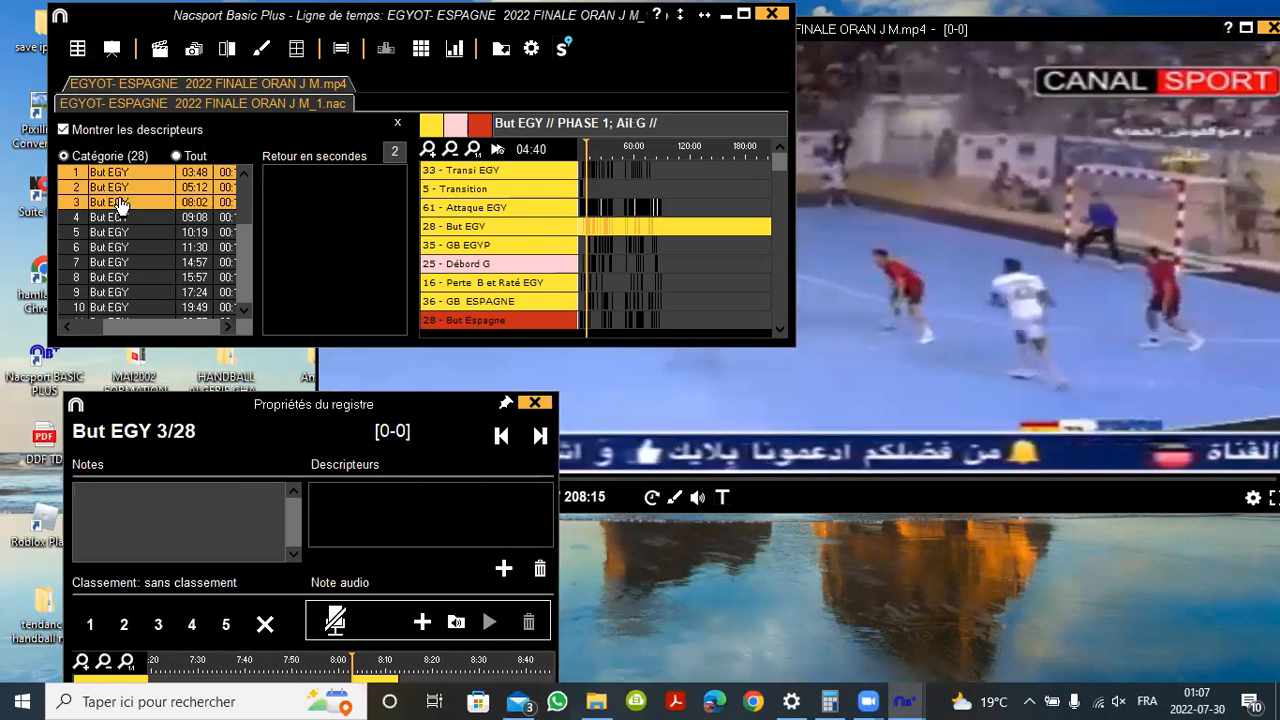
ctrl+click(119, 219)
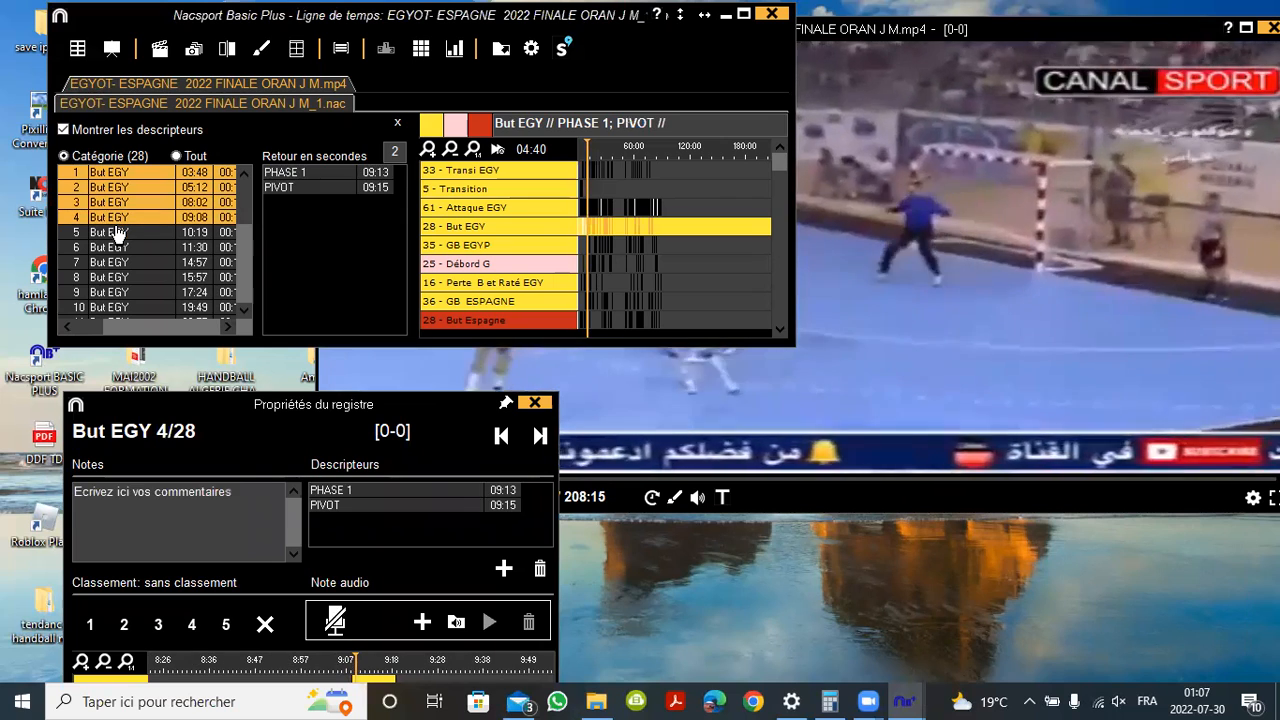
ctrl+click(118, 233)
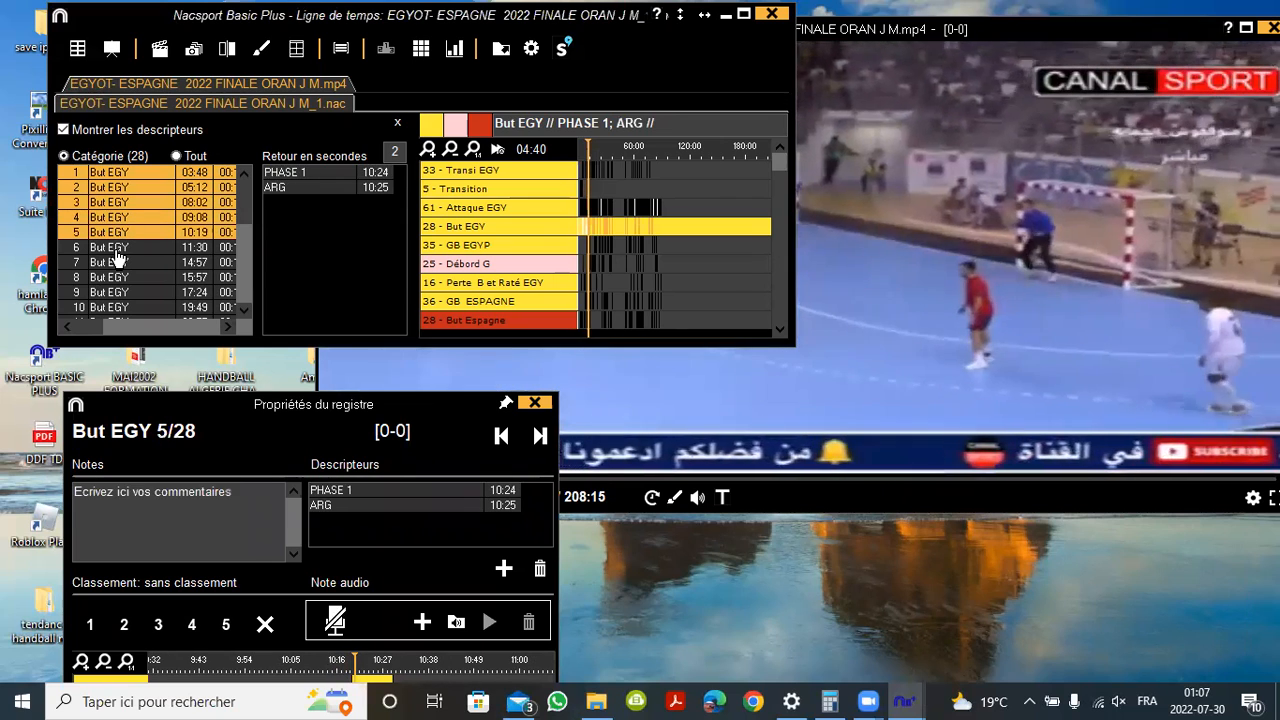
ctrl+click(117, 250)
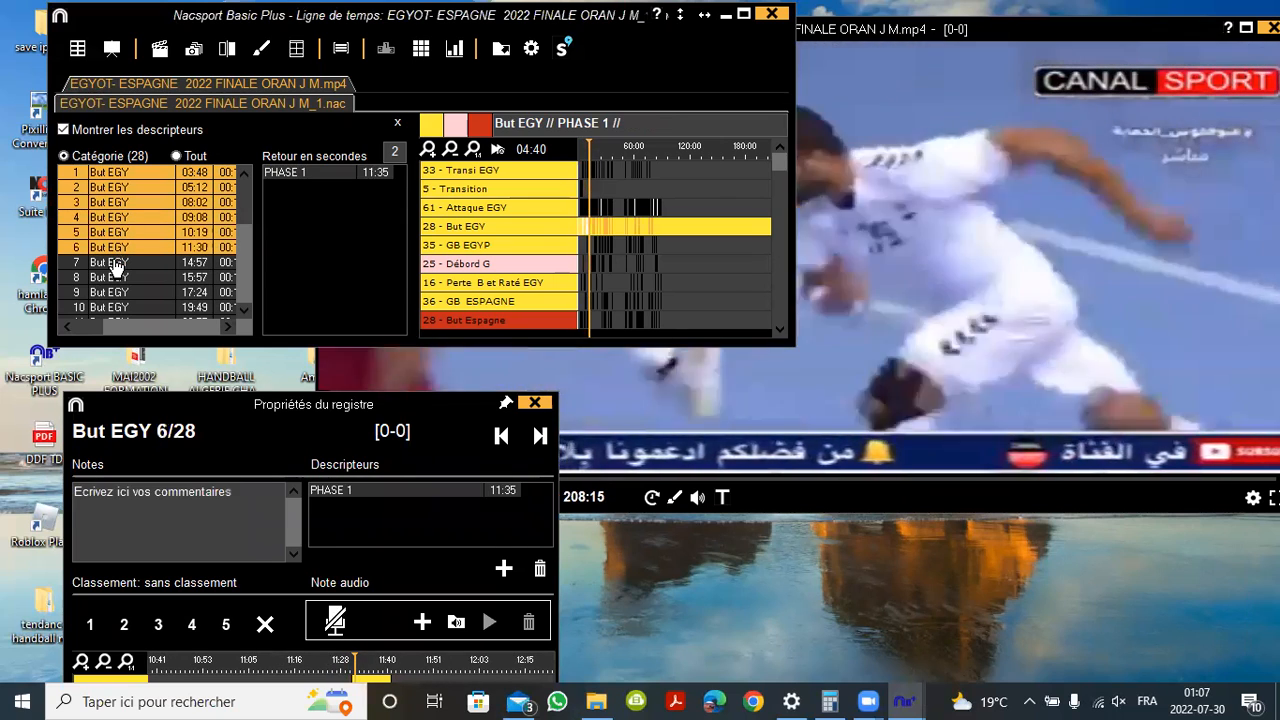
ctrl+click(117, 264)
ctrl+click(116, 281)
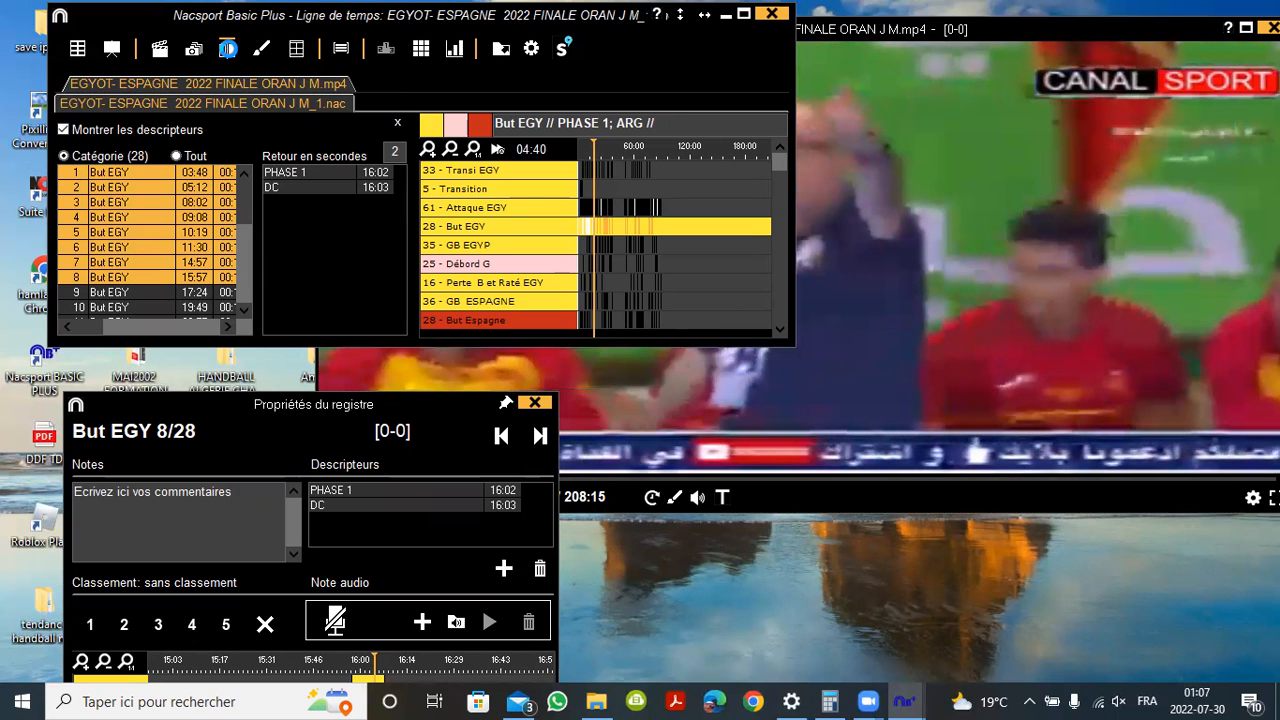
Open the selected But EGY clips in the video comparison tool and close the record properties window covering them
click(229, 51)
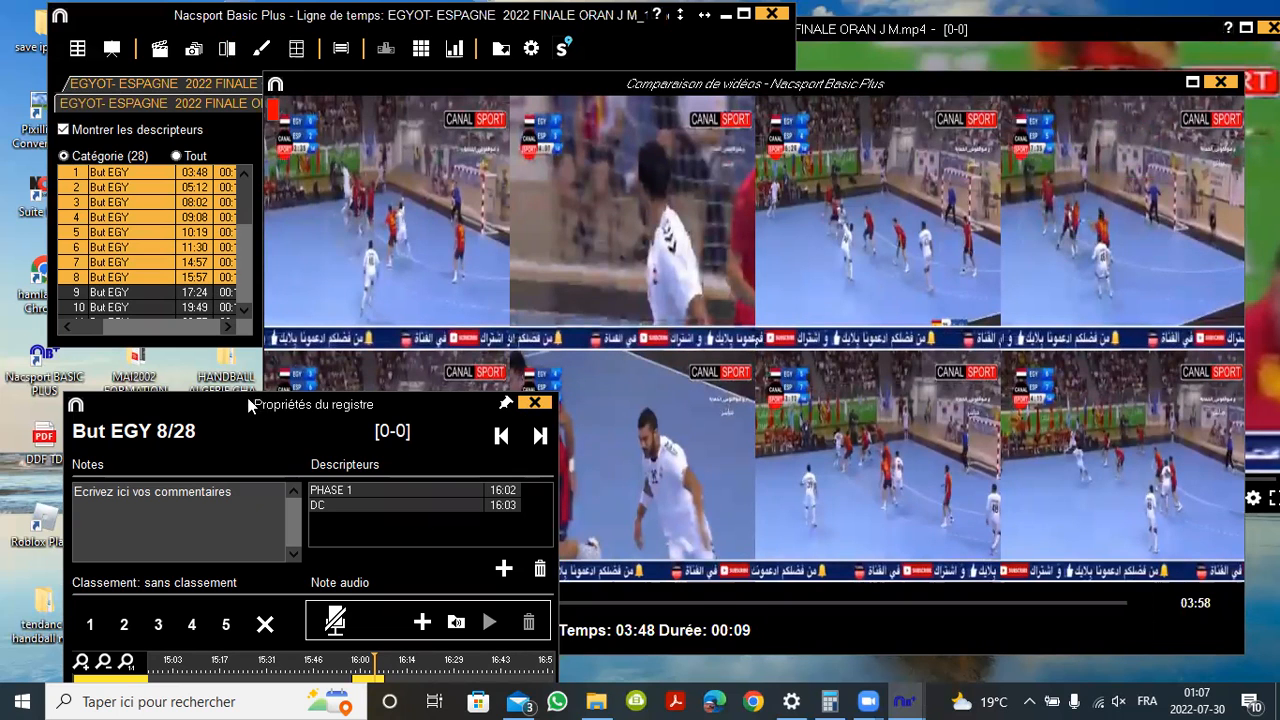
drag(249, 400, 272, 360)
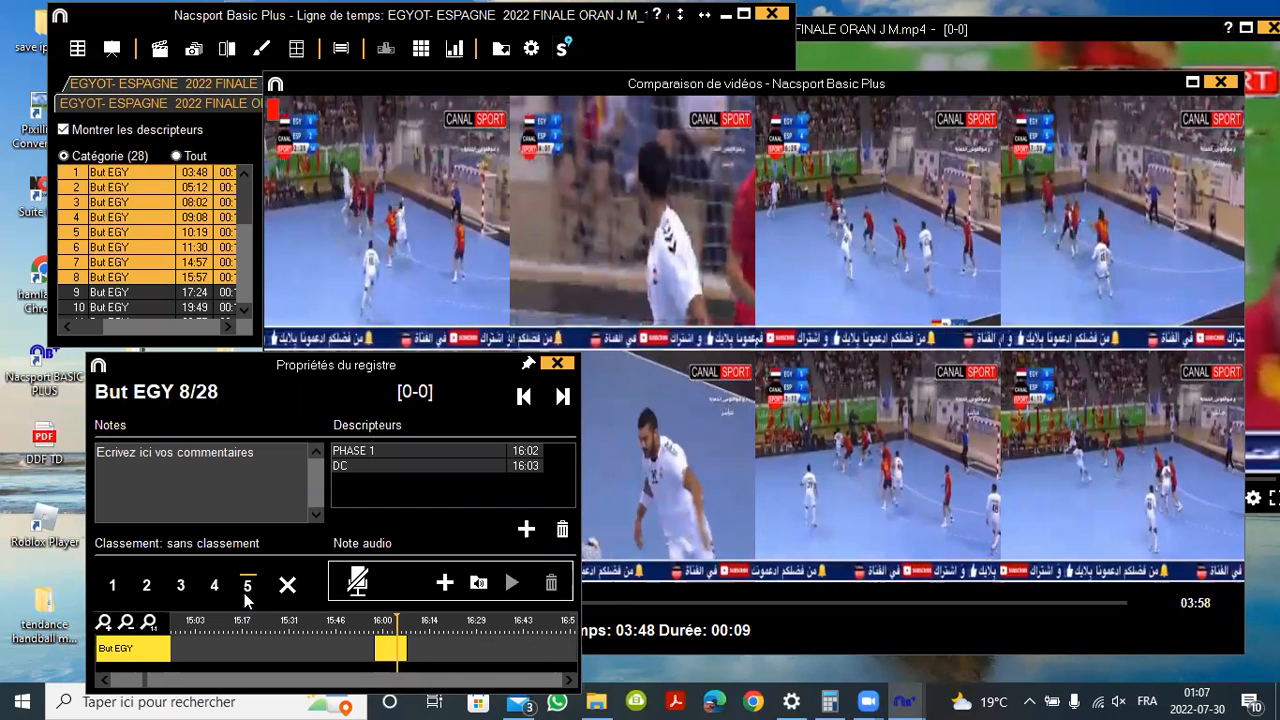
click(558, 363)
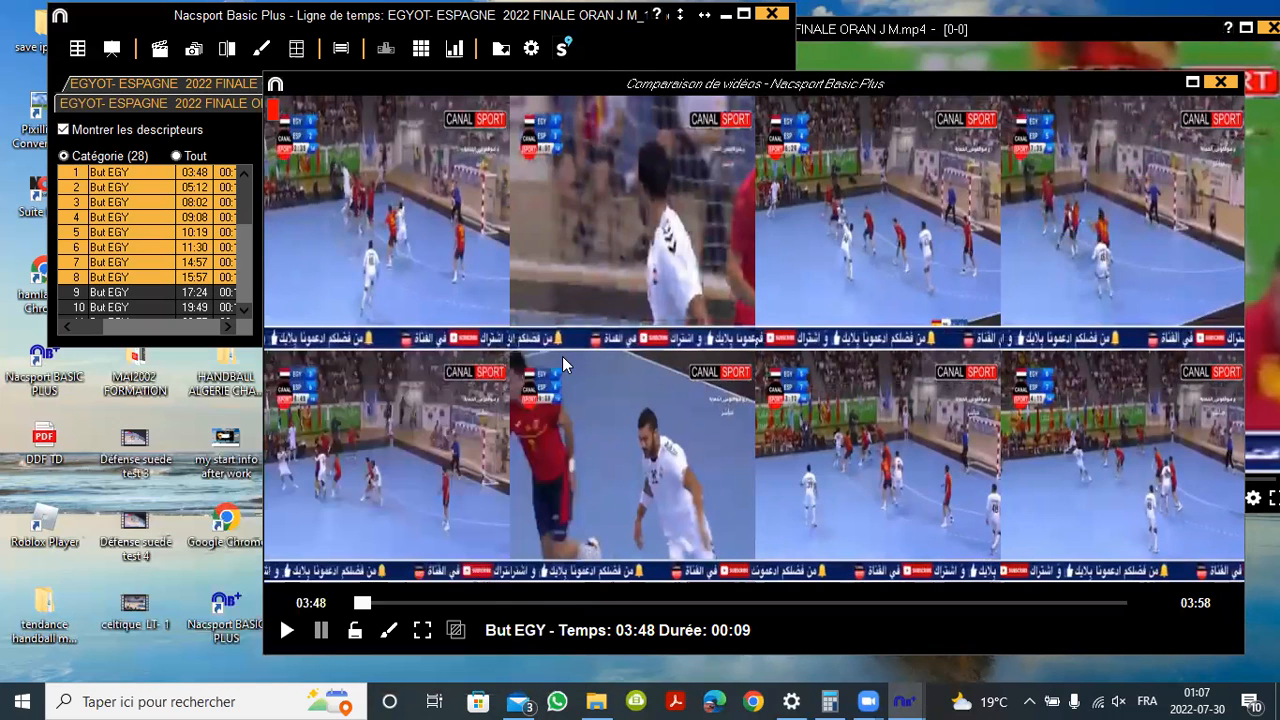
Play the four upper-row clips and the first lower-row clip in the video comparison, and close the comparison
click(431, 202)
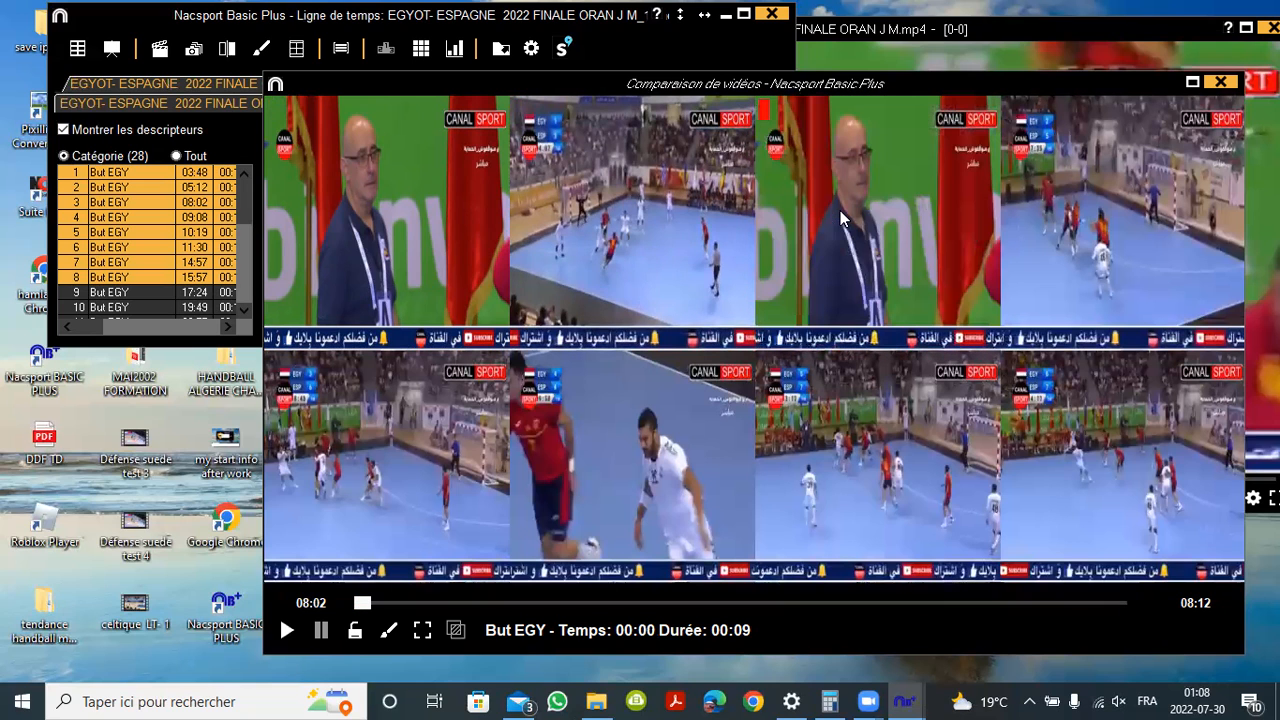
click(1113, 232)
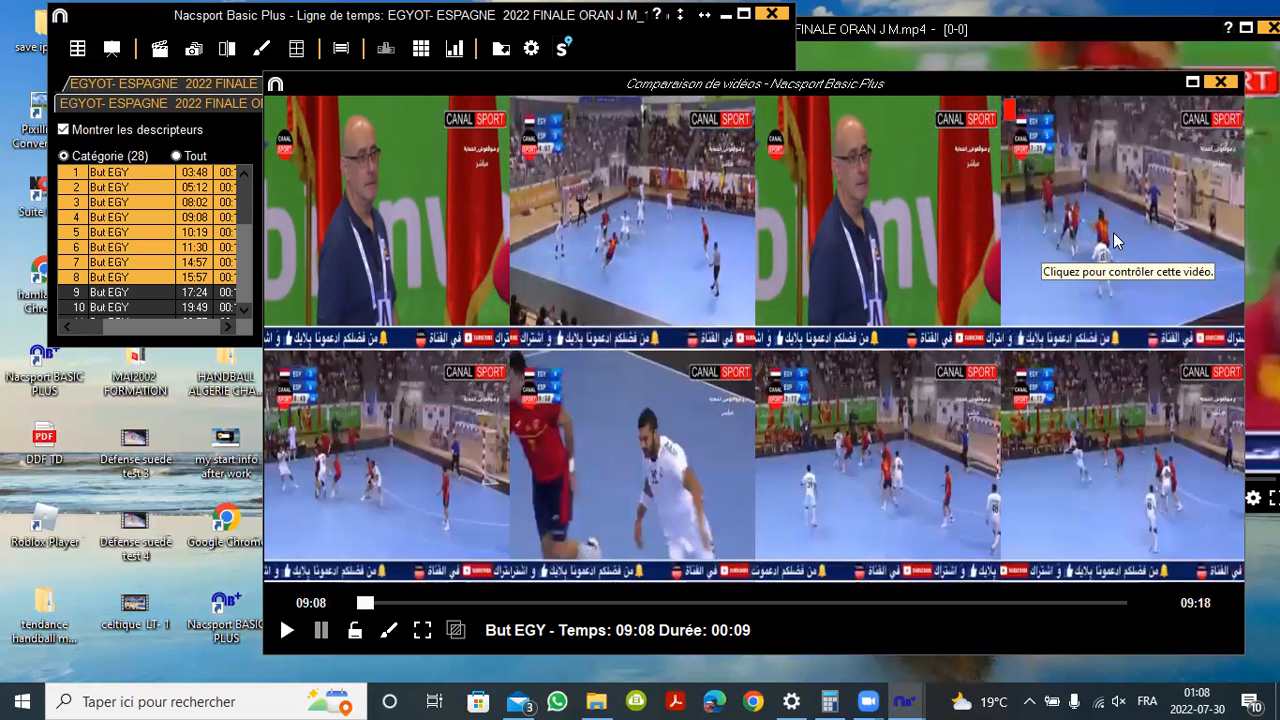
click(1113, 232)
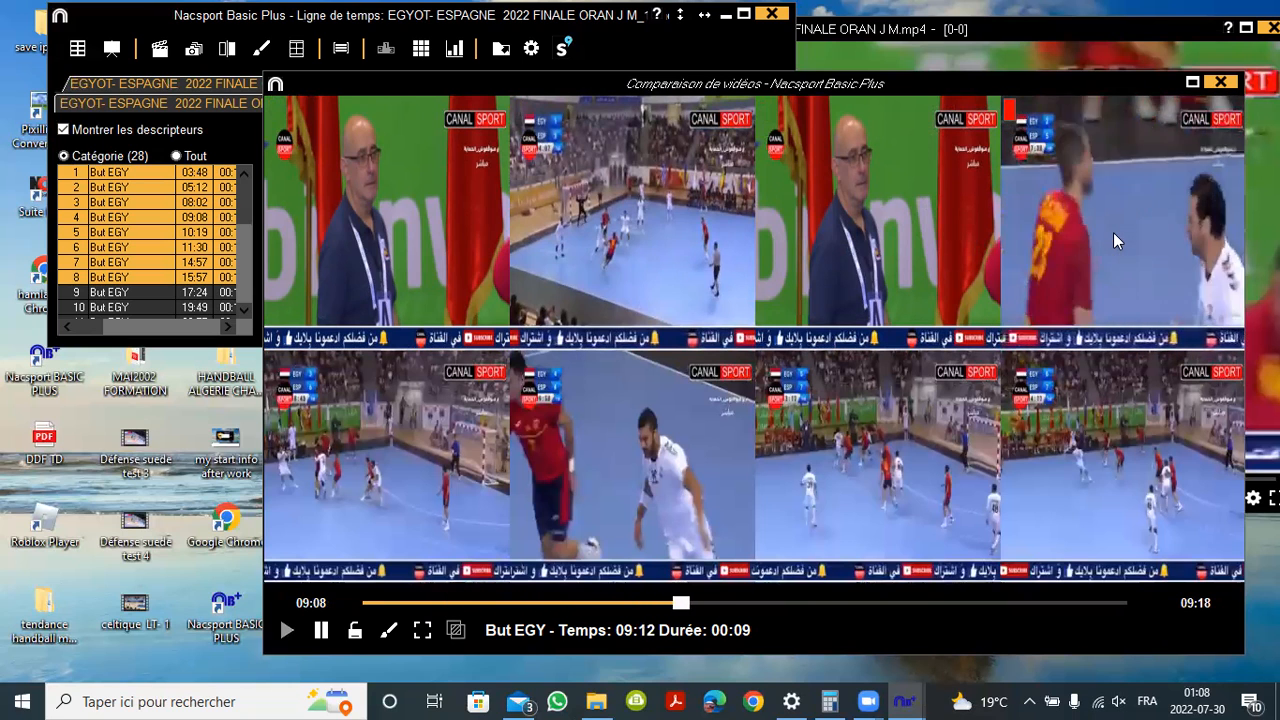
click(440, 434)
click(439, 434)
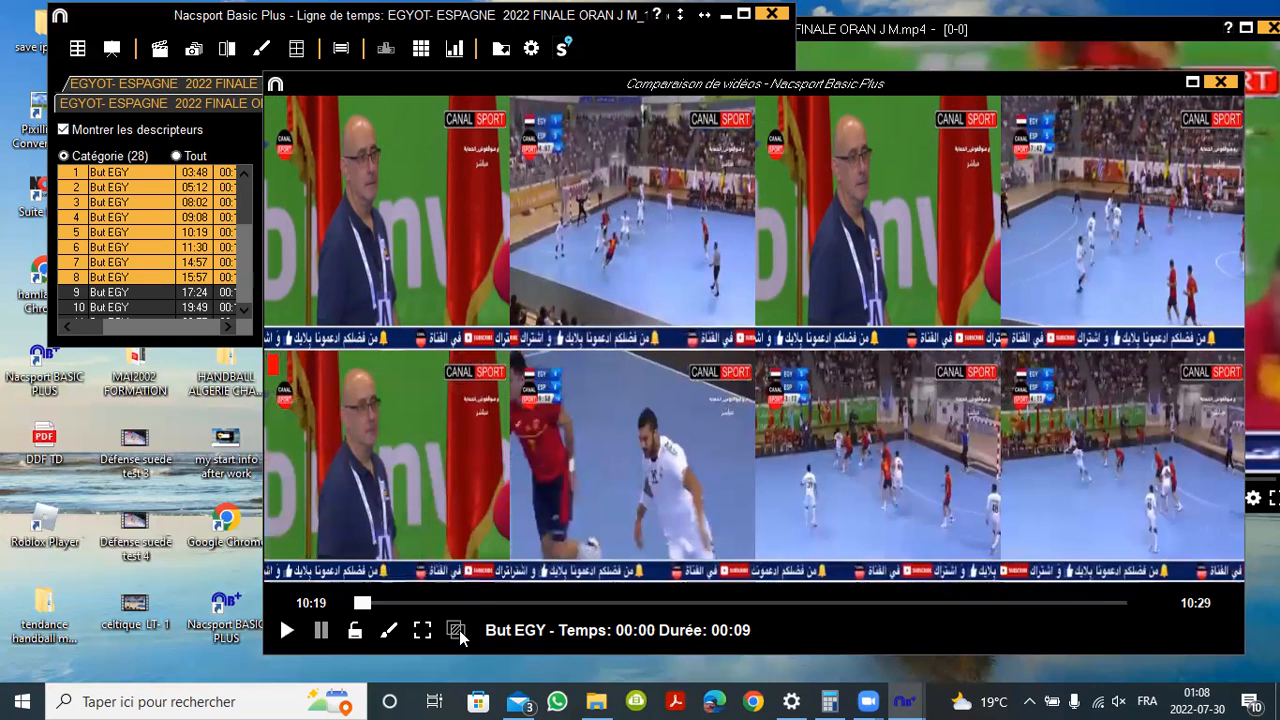
click(1221, 83)
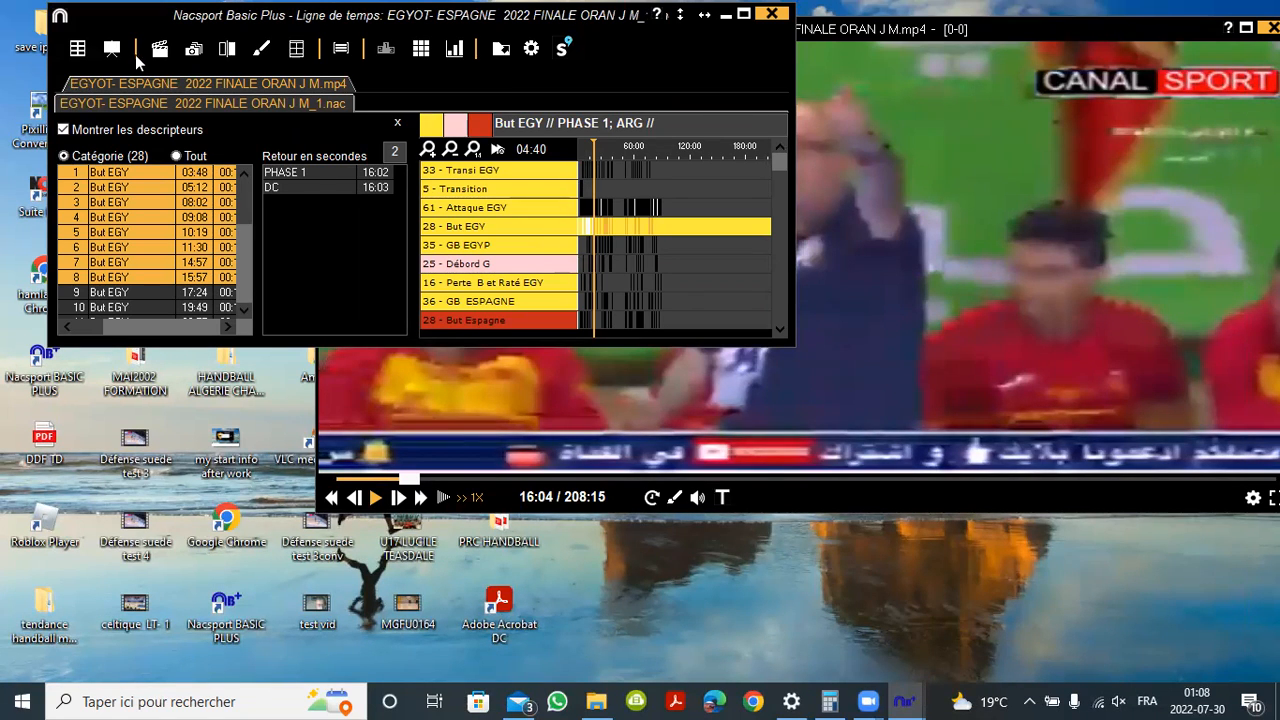
Go from the timeline to the match tagging view and move the category template window beside the video
click(80, 48)
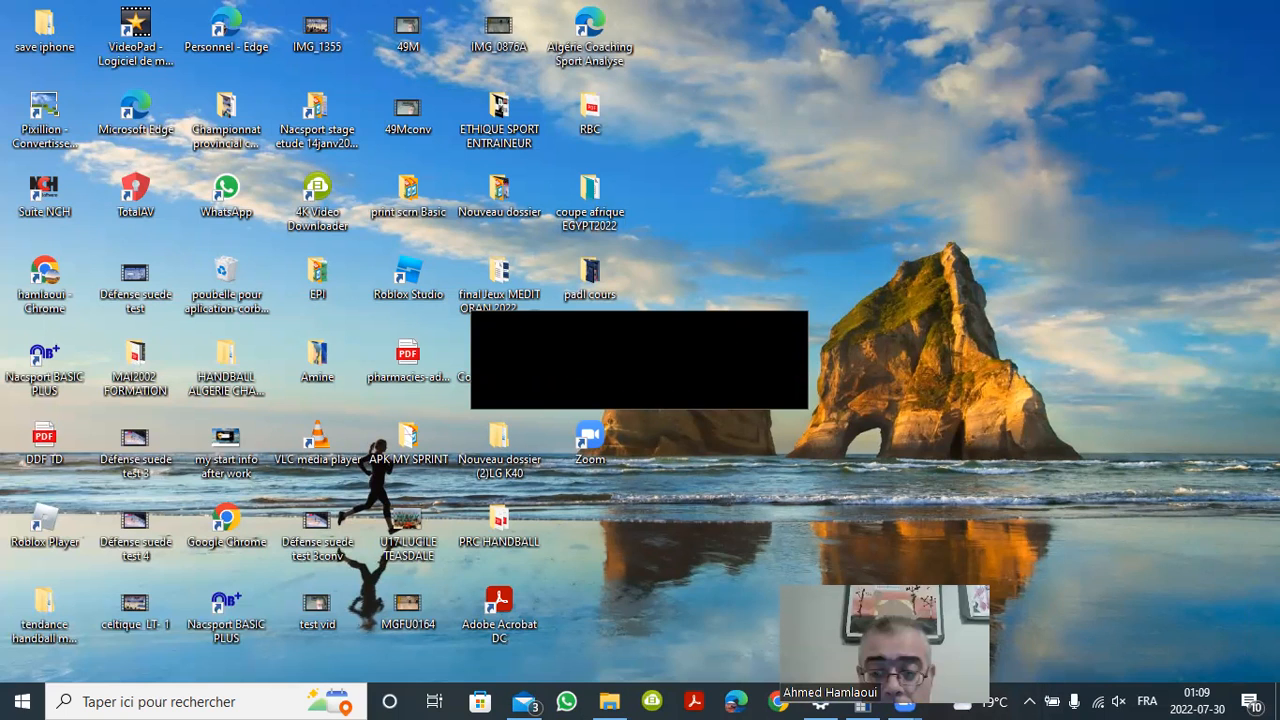
drag(881, 585, 1121, 180)
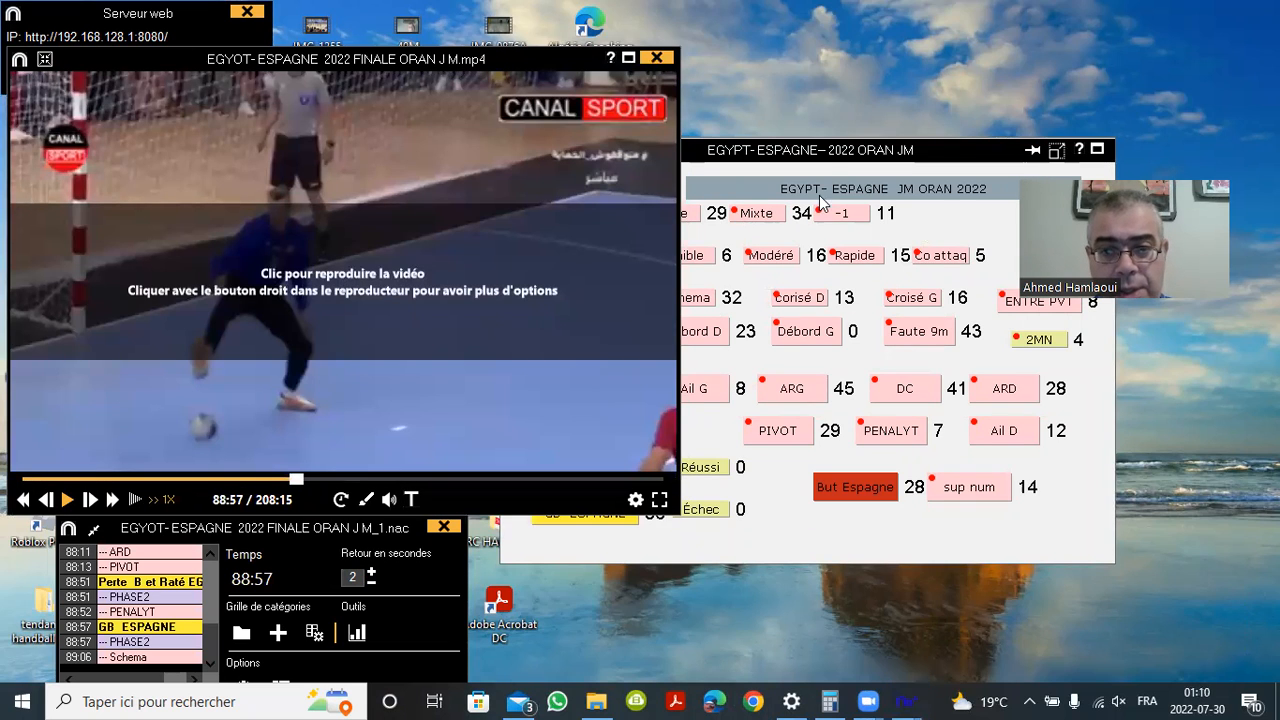
click(846, 152)
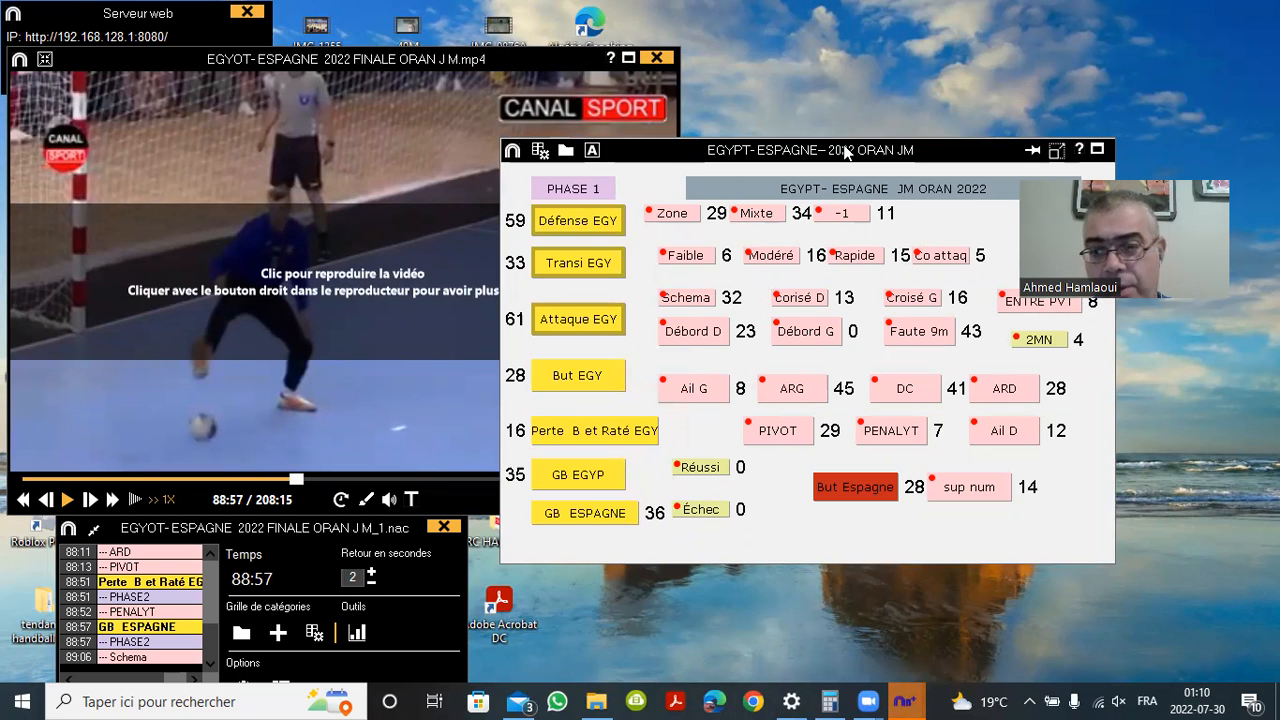
drag(846, 152, 1010, 64)
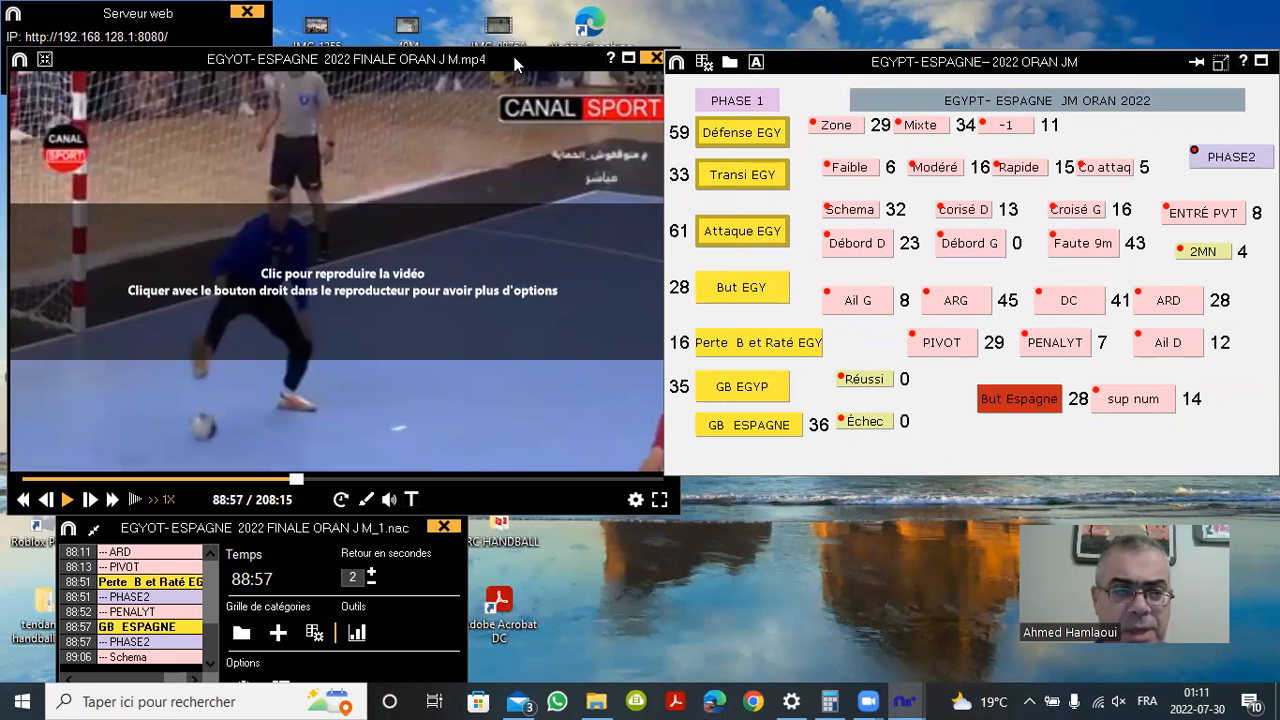
Close the tagging view and open the analysis EGYOT- ESPAGNE 2022 FINALE ORAN J M_1.nac from Mon analyse
click(655, 60)
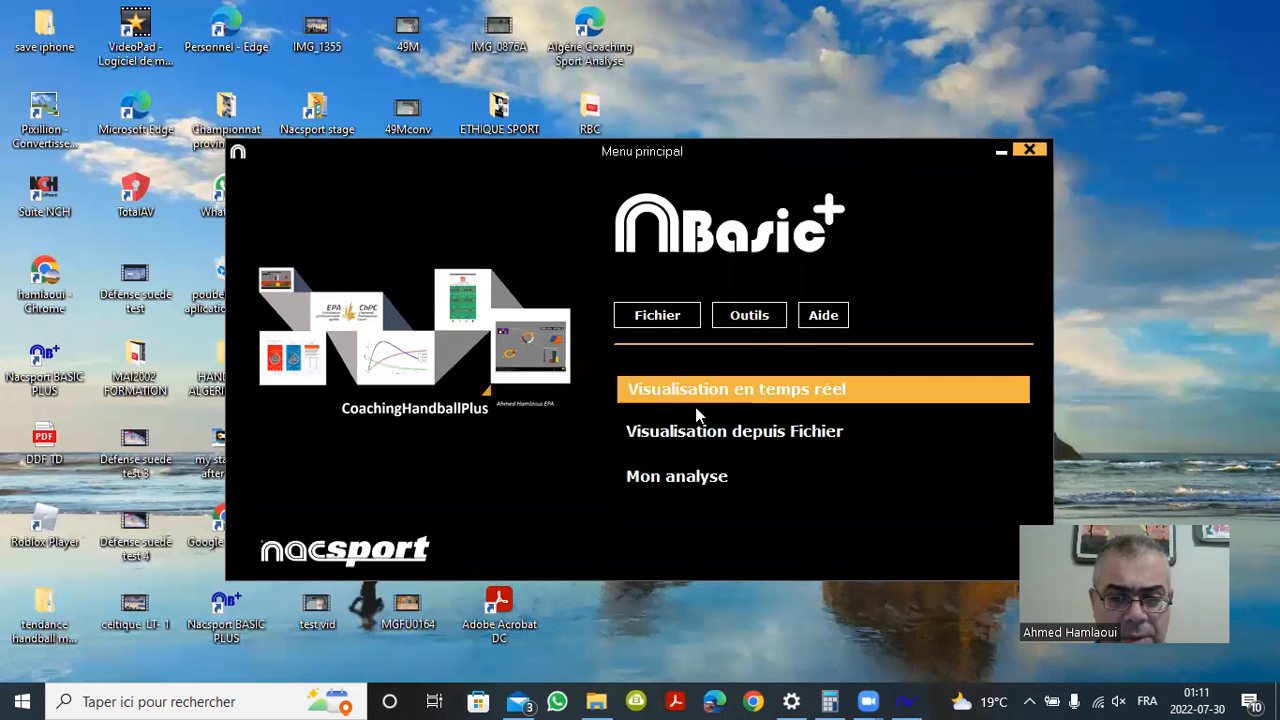
click(676, 480)
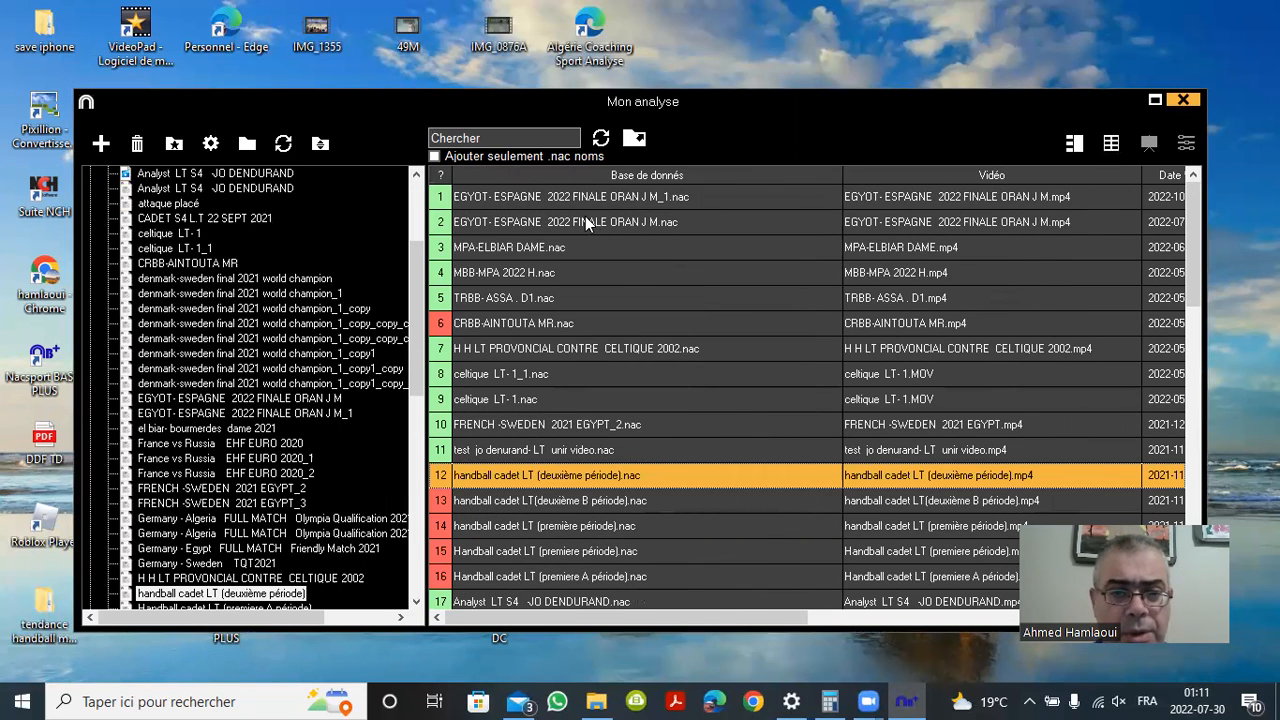
double_click(587, 198)
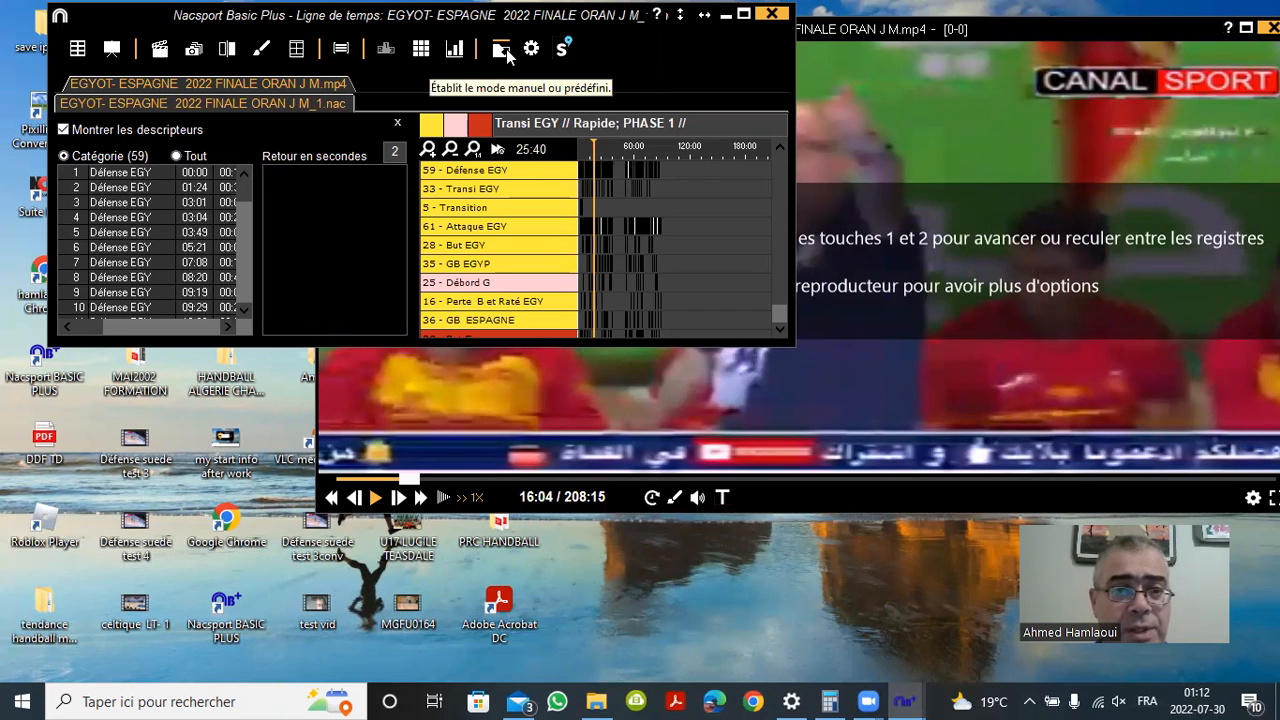
Preview the timeline's PDF or XLS report in chronological order, and close the preview
click(503, 50)
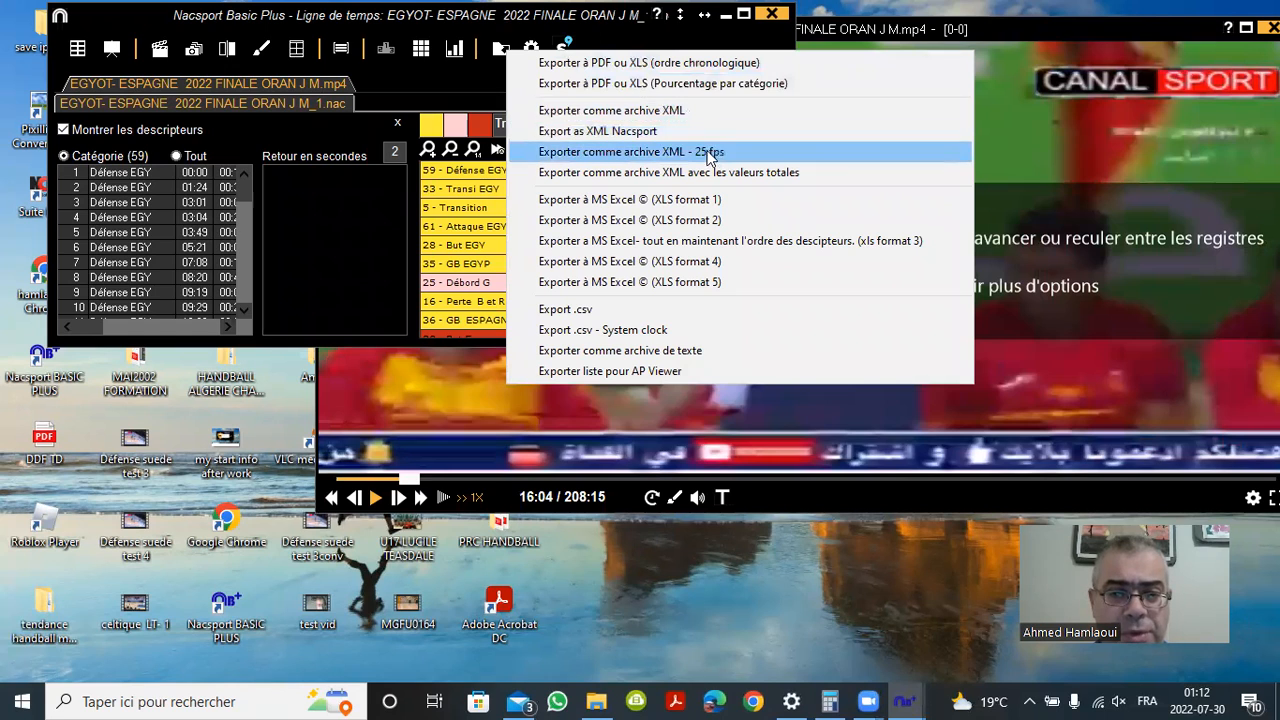
click(638, 68)
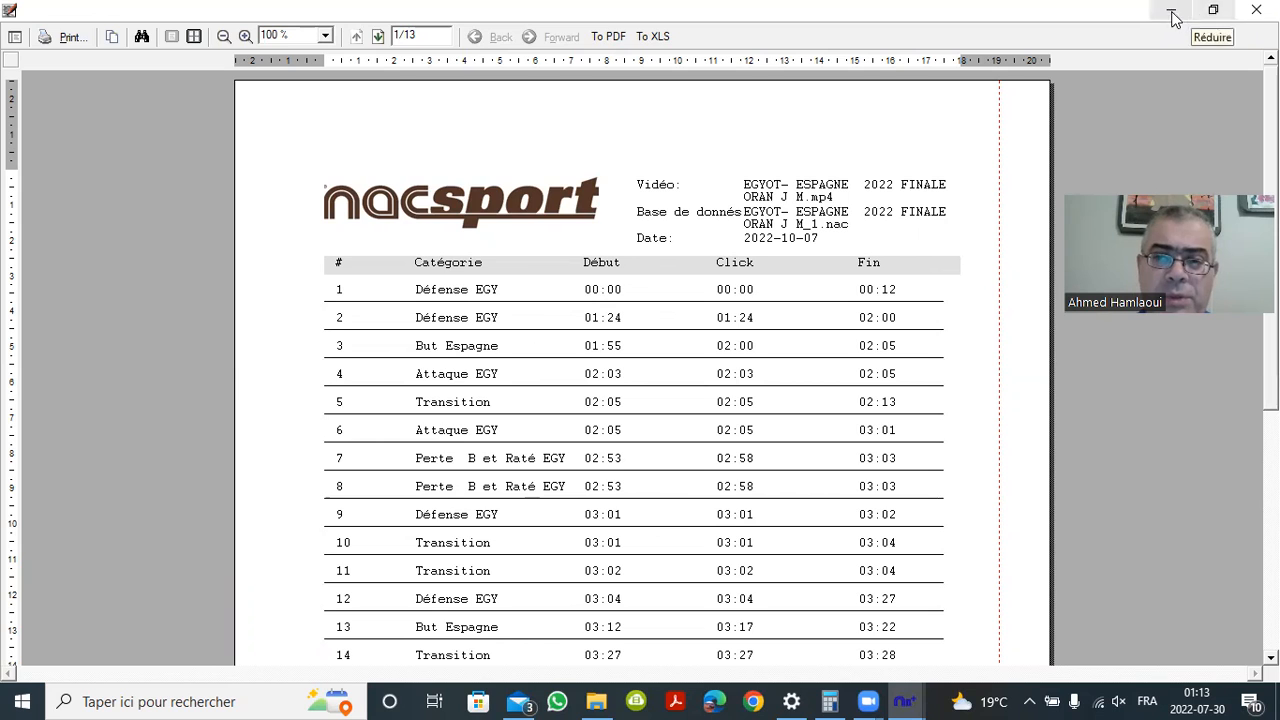
click(1252, 10)
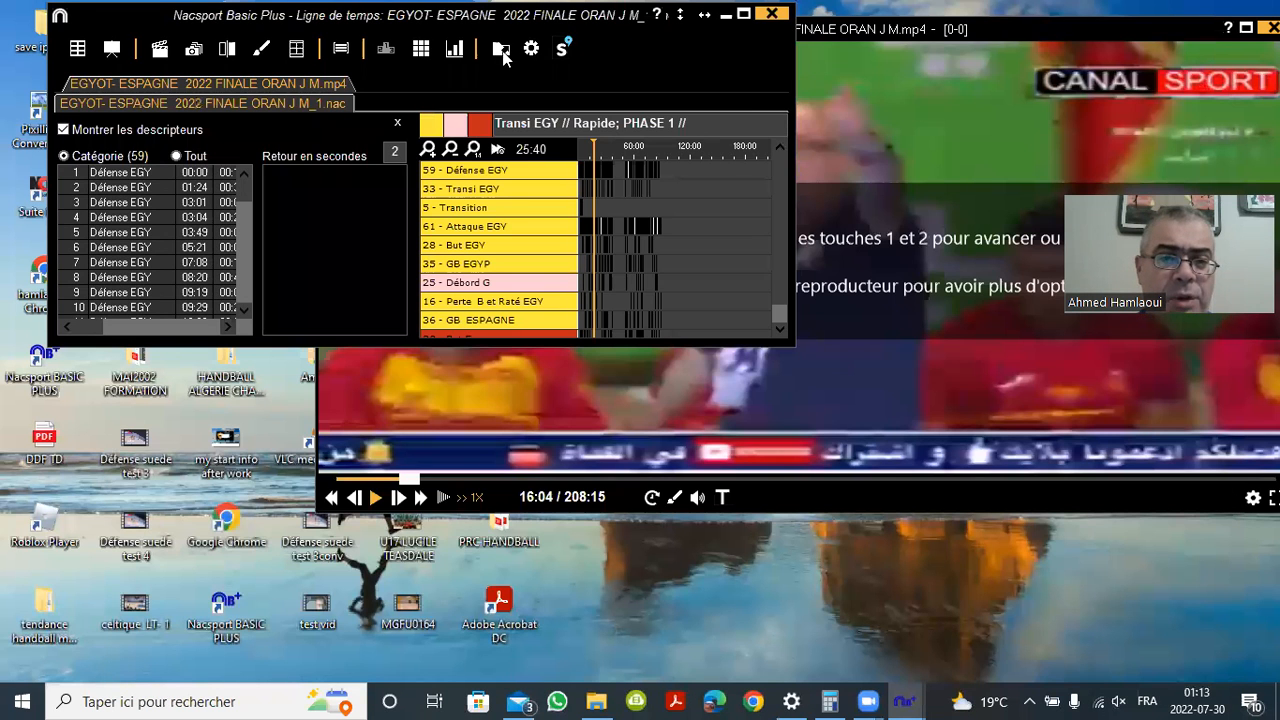
Start an MS Excel export of the timeline in XLS format 1 with all categories included
click(501, 52)
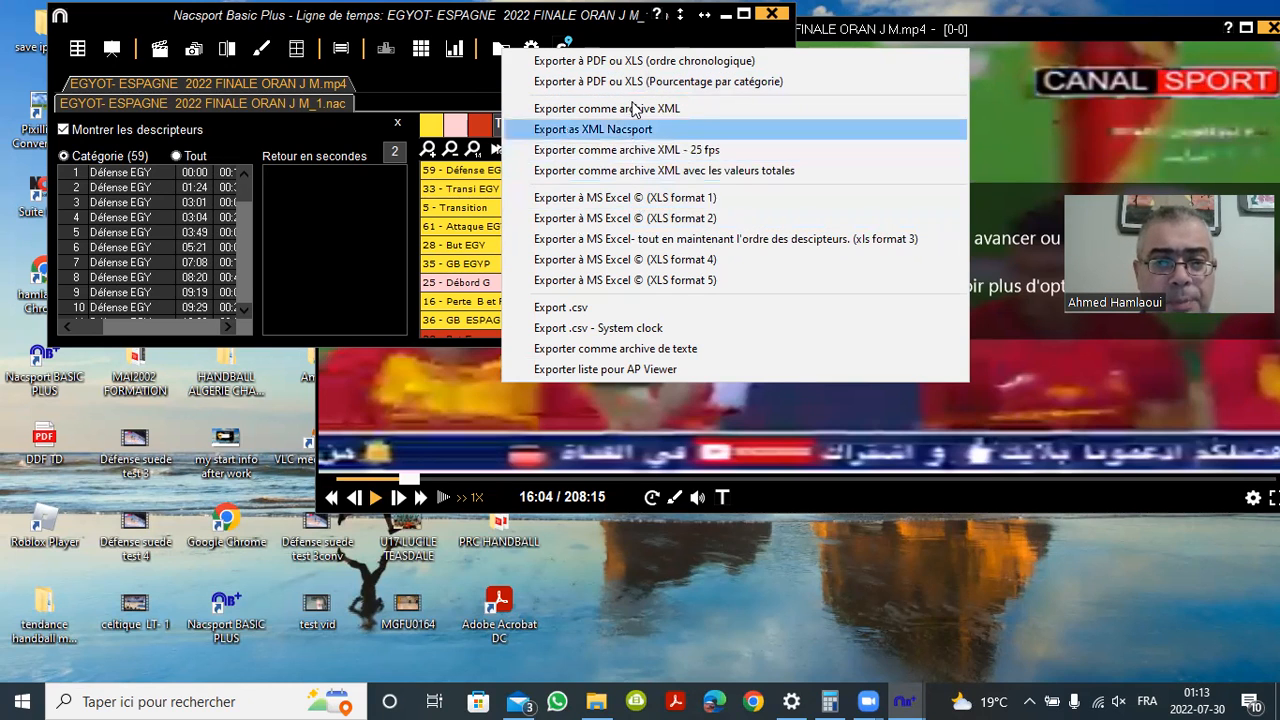
click(664, 203)
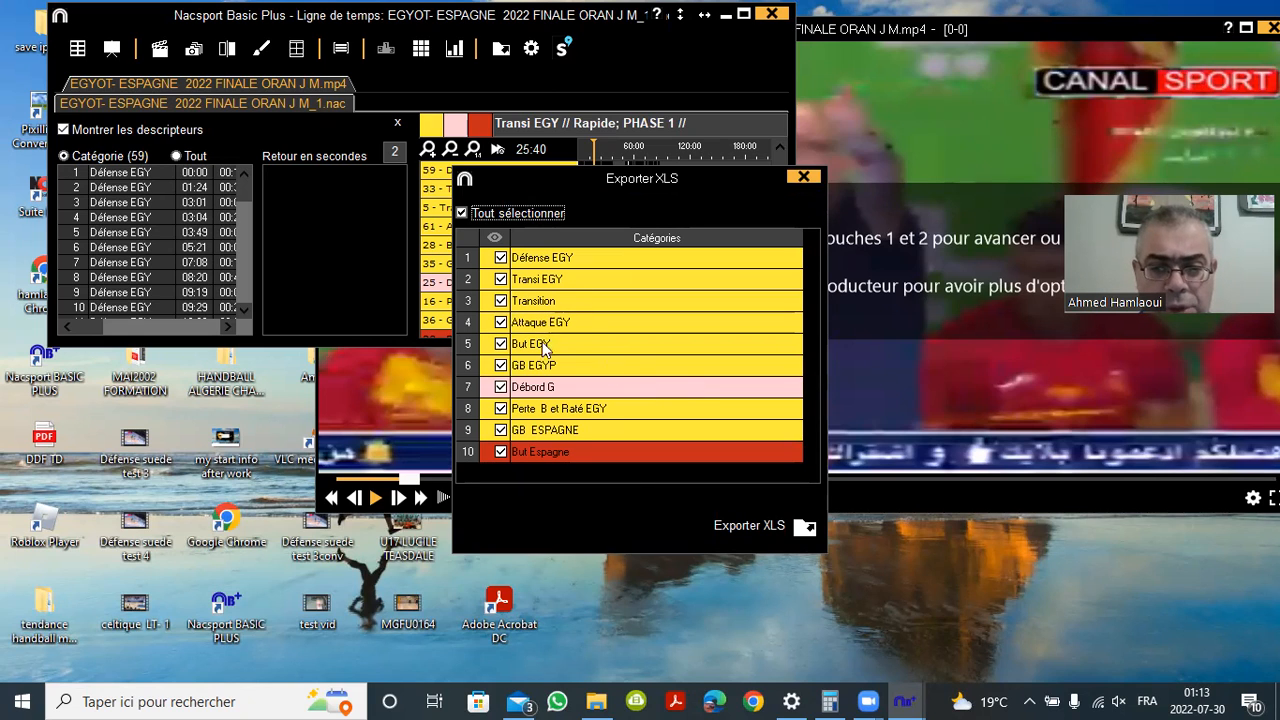
click(804, 529)
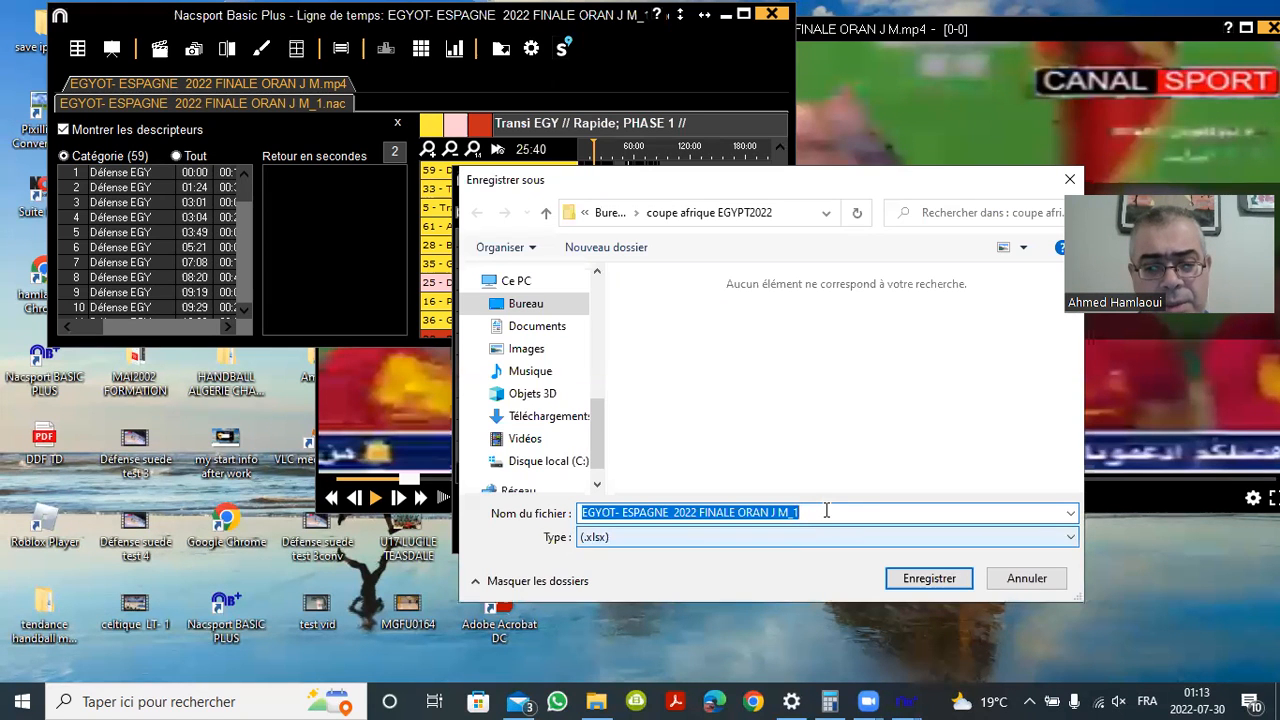
Save the .xlsx export as EGYOT- ESPAGNE 2022 FINALE ORAN J M_1 in the desktop's final Jeux MEDIT ORAN 2022 folder and open it
click(826, 512)
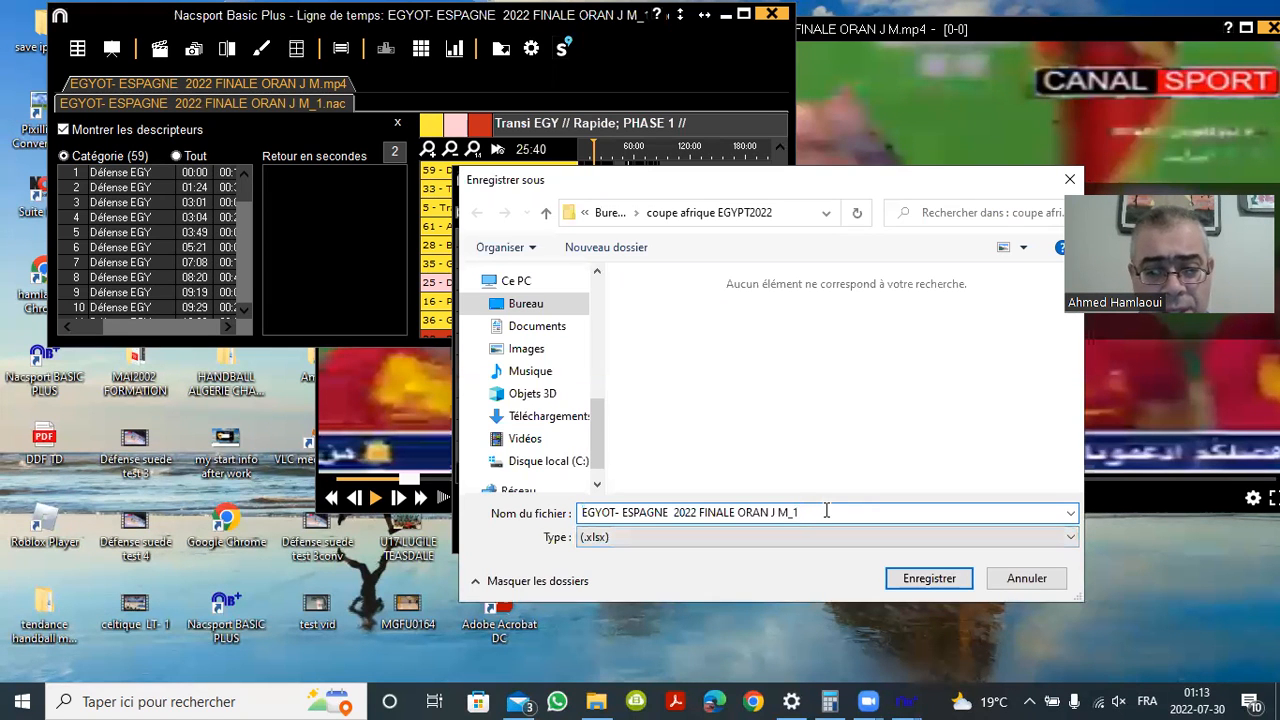
click(528, 305)
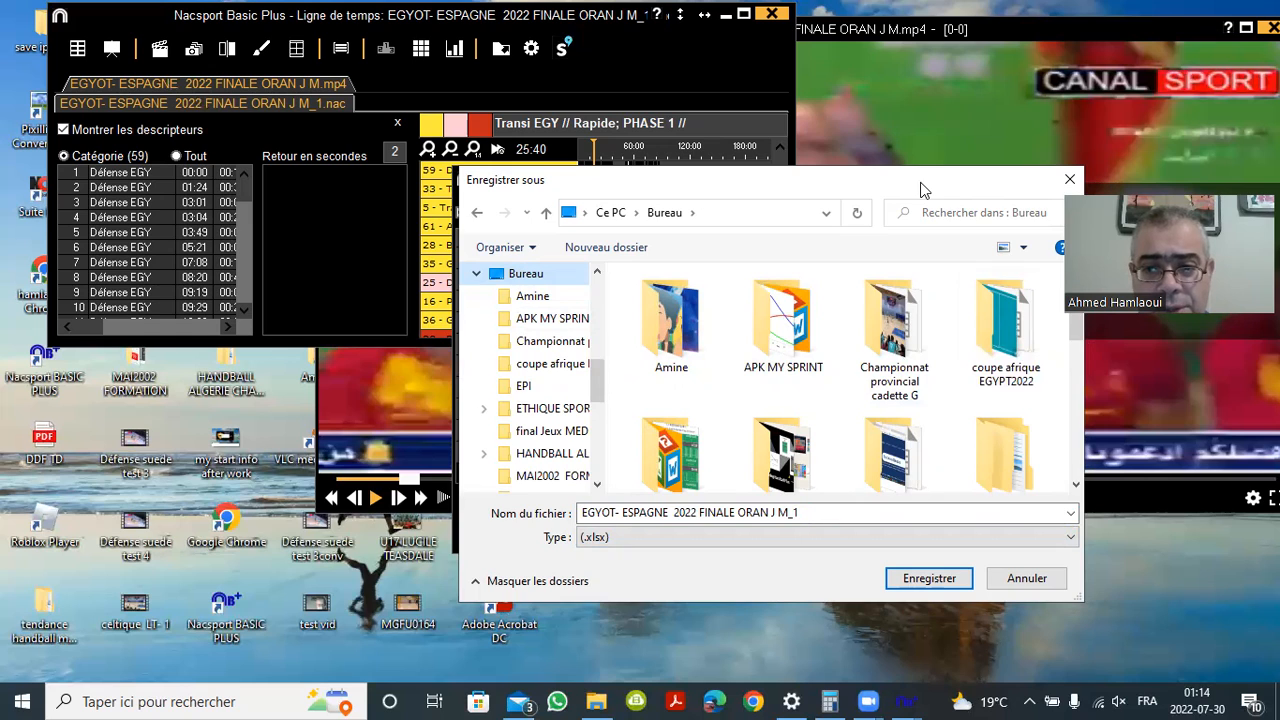
drag(924, 190, 804, 171)
drag(955, 305, 961, 324)
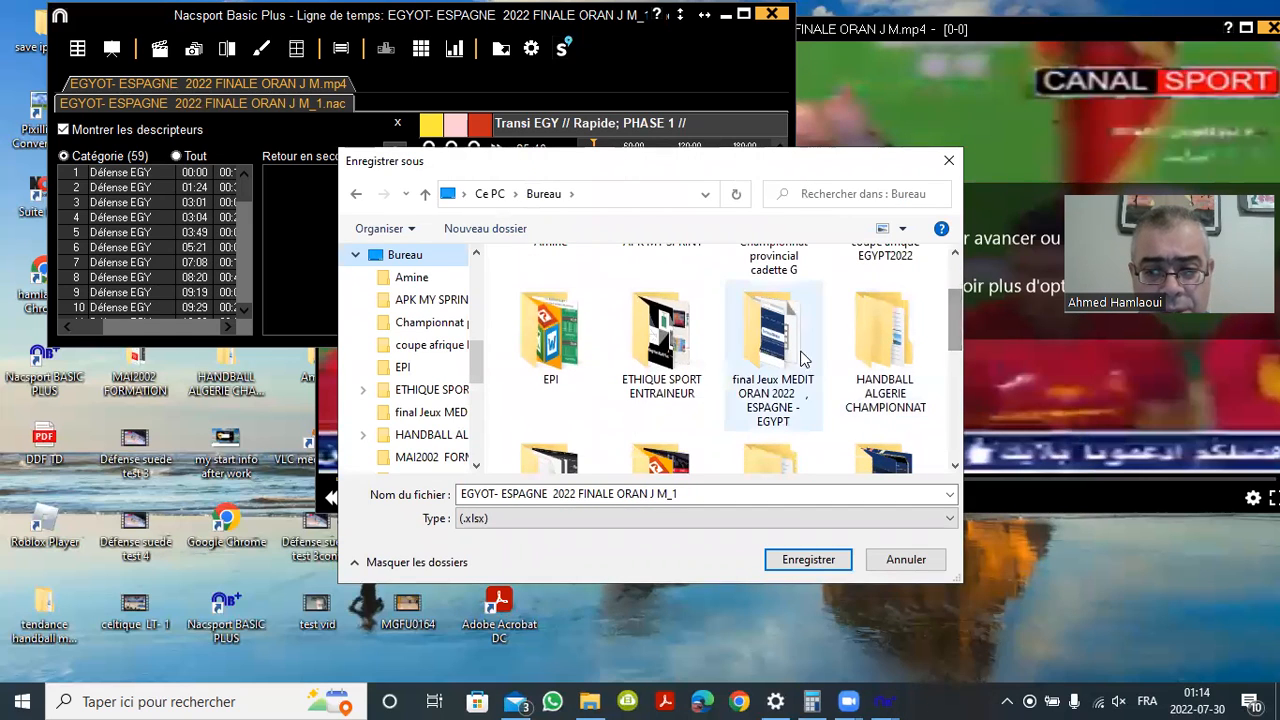
click(762, 376)
double_click(762, 376)
click(817, 562)
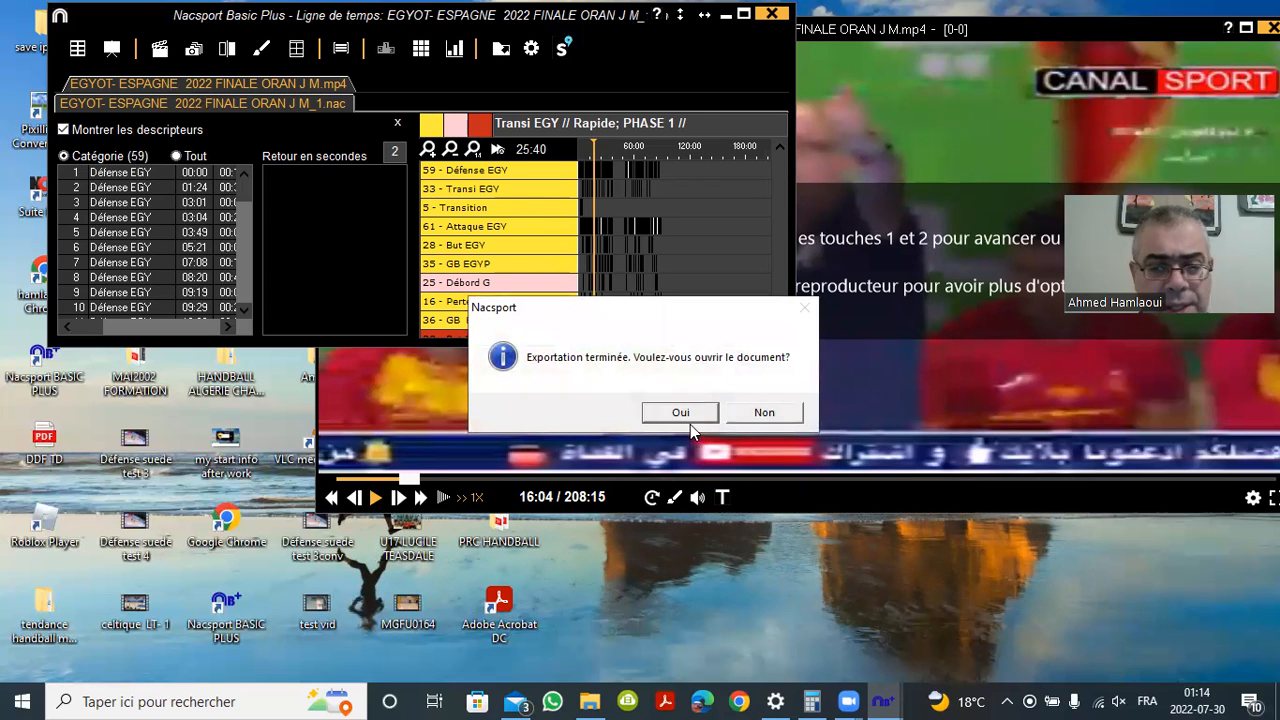
click(684, 414)
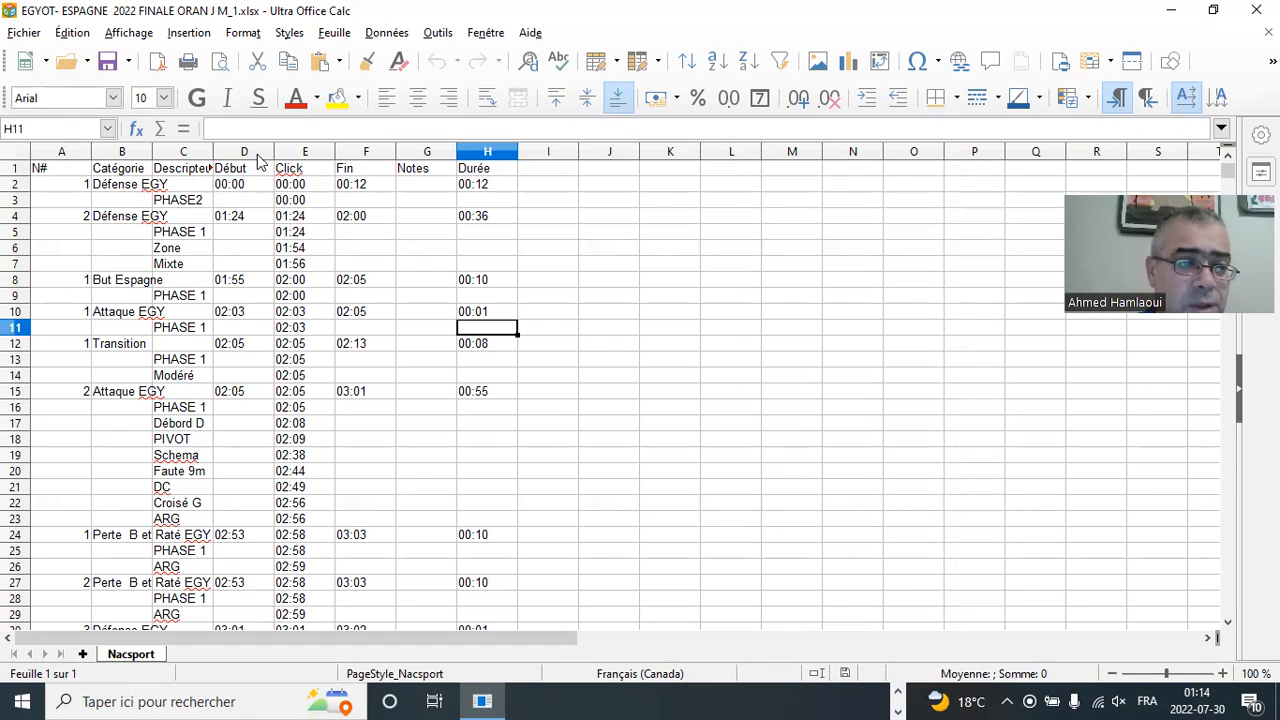
Widen the Descripteurs column in the exported spreadsheet so its text fits, and return to the Nacsport timeline
drag(213, 151, 224, 150)
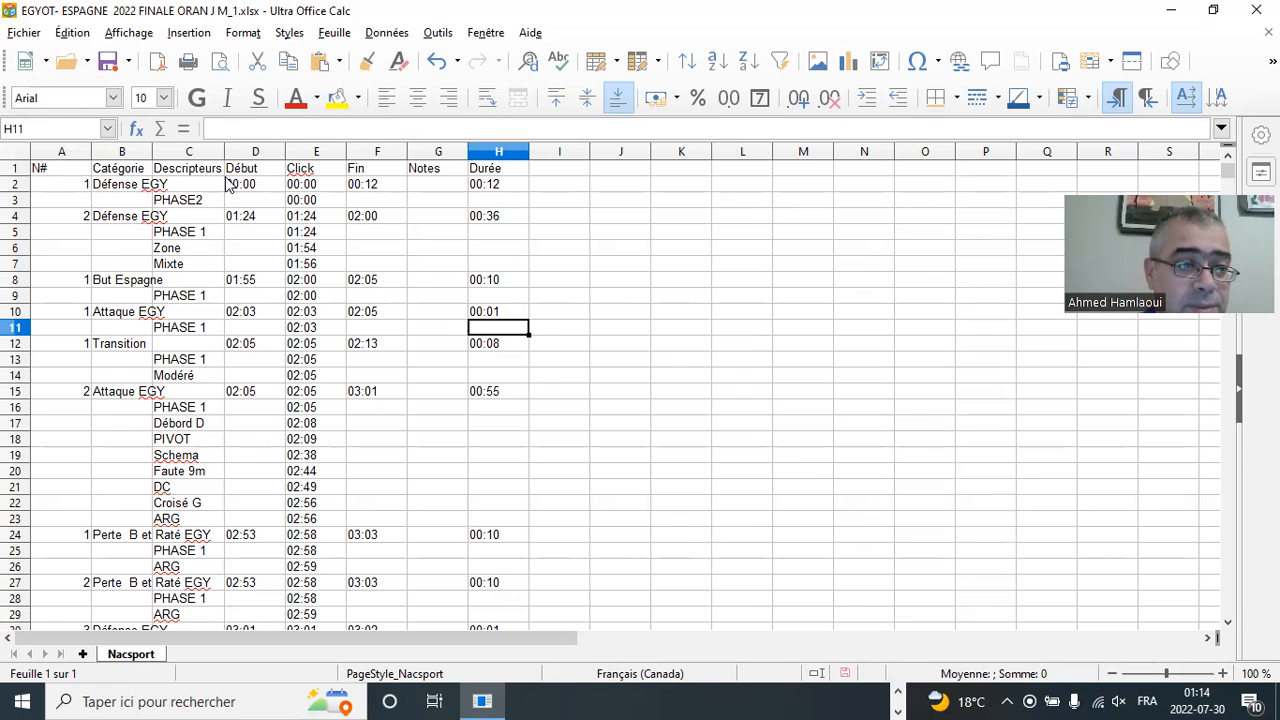
drag(225, 151, 241, 151)
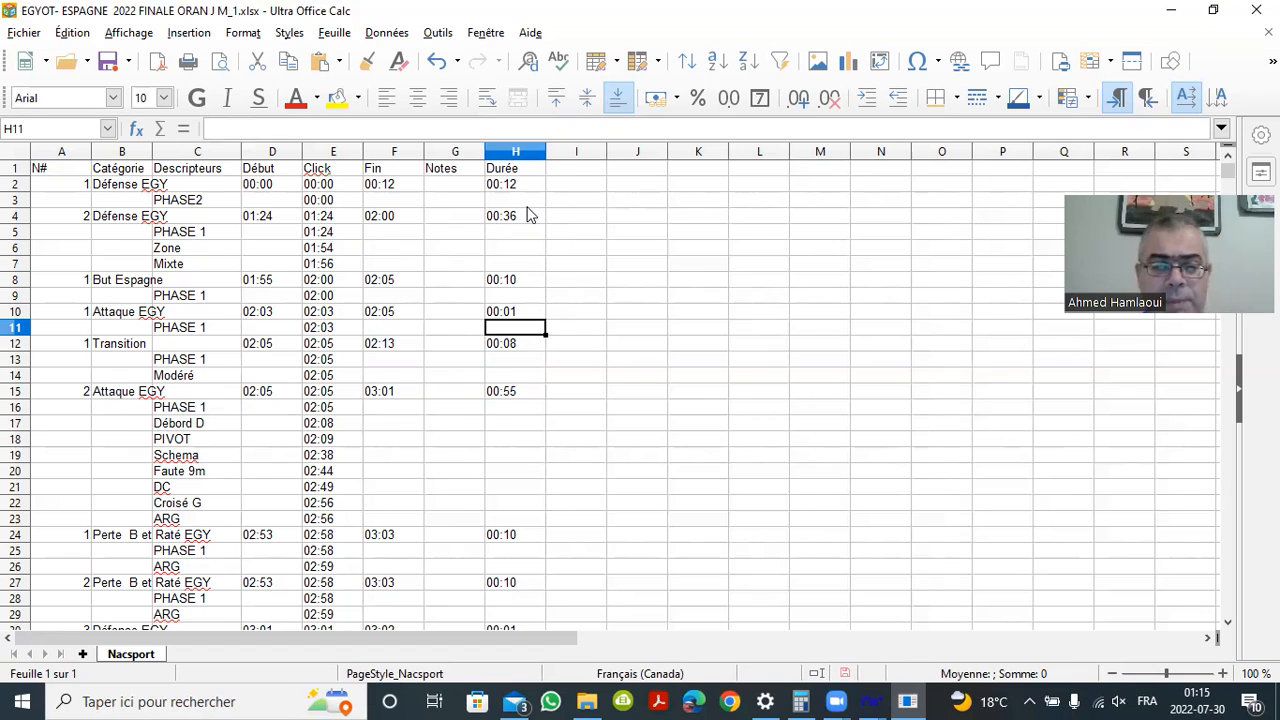
click(1175, 12)
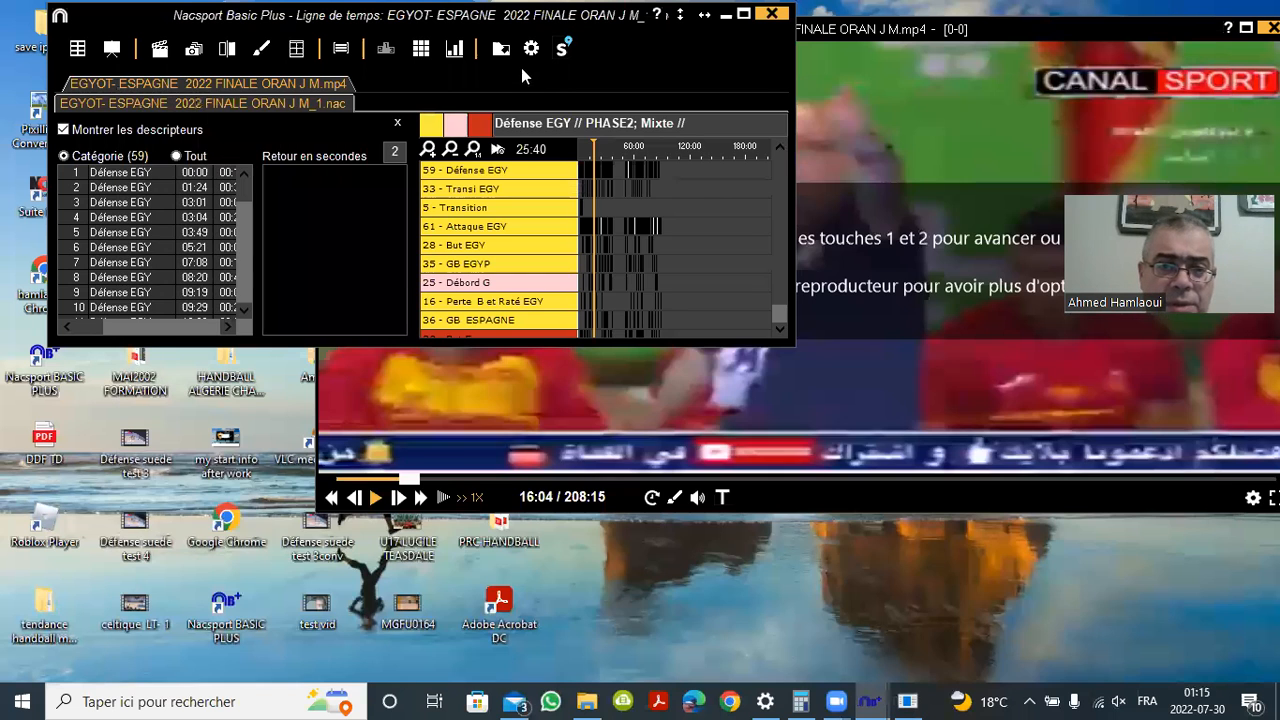
Export all timeline categories to MS Excel in XLS format 2, overwriting EGYOT- ESPAGNE 2022 FINALE ORAN J M_1.xlsx, and view the document
click(512, 55)
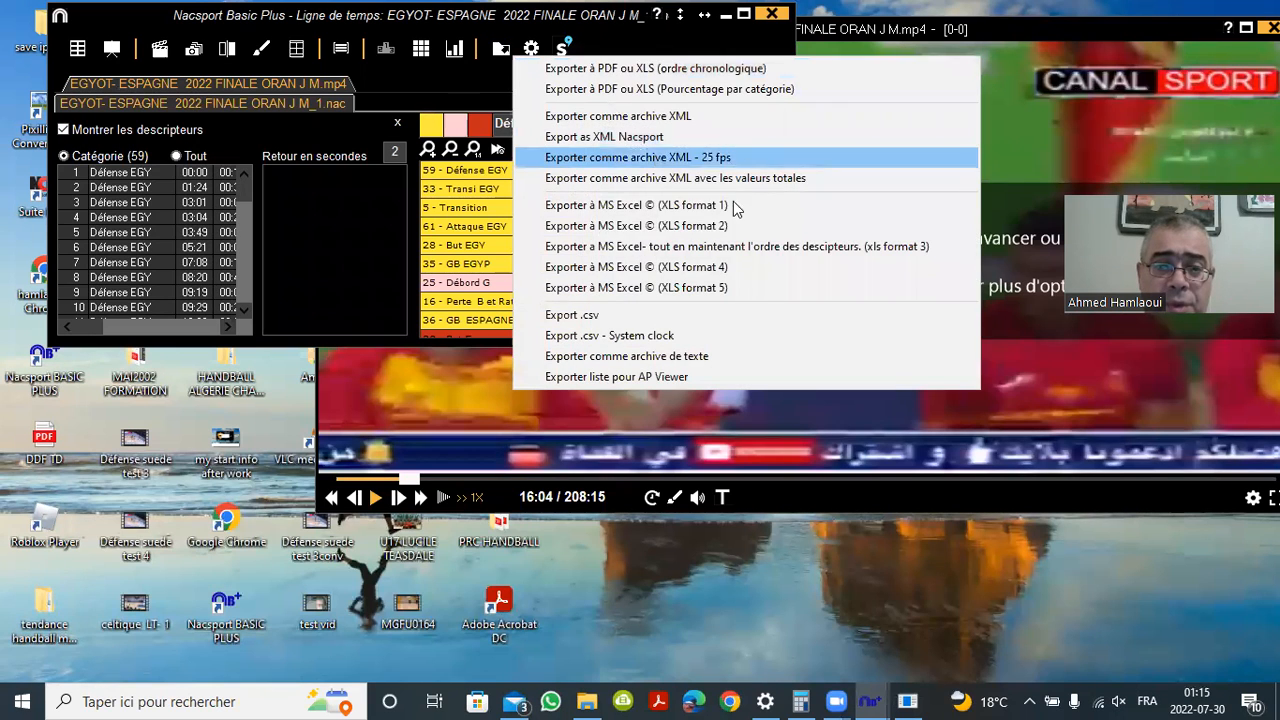
click(703, 226)
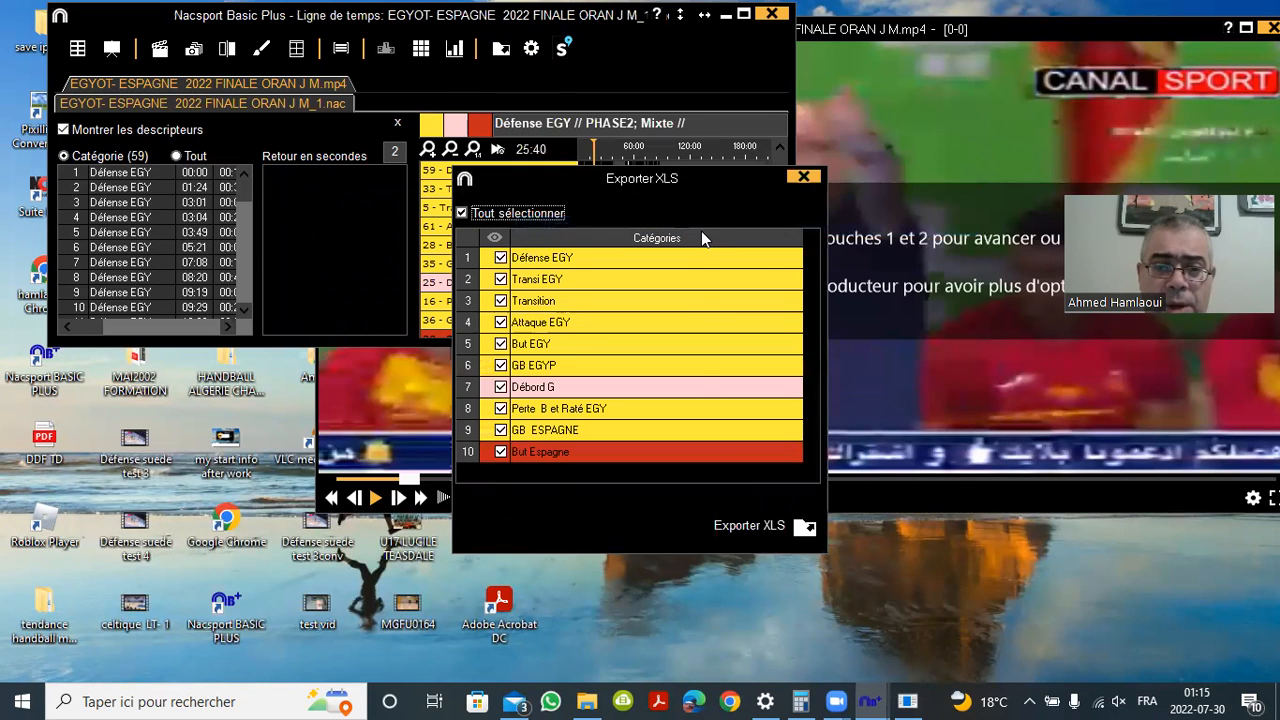
click(806, 528)
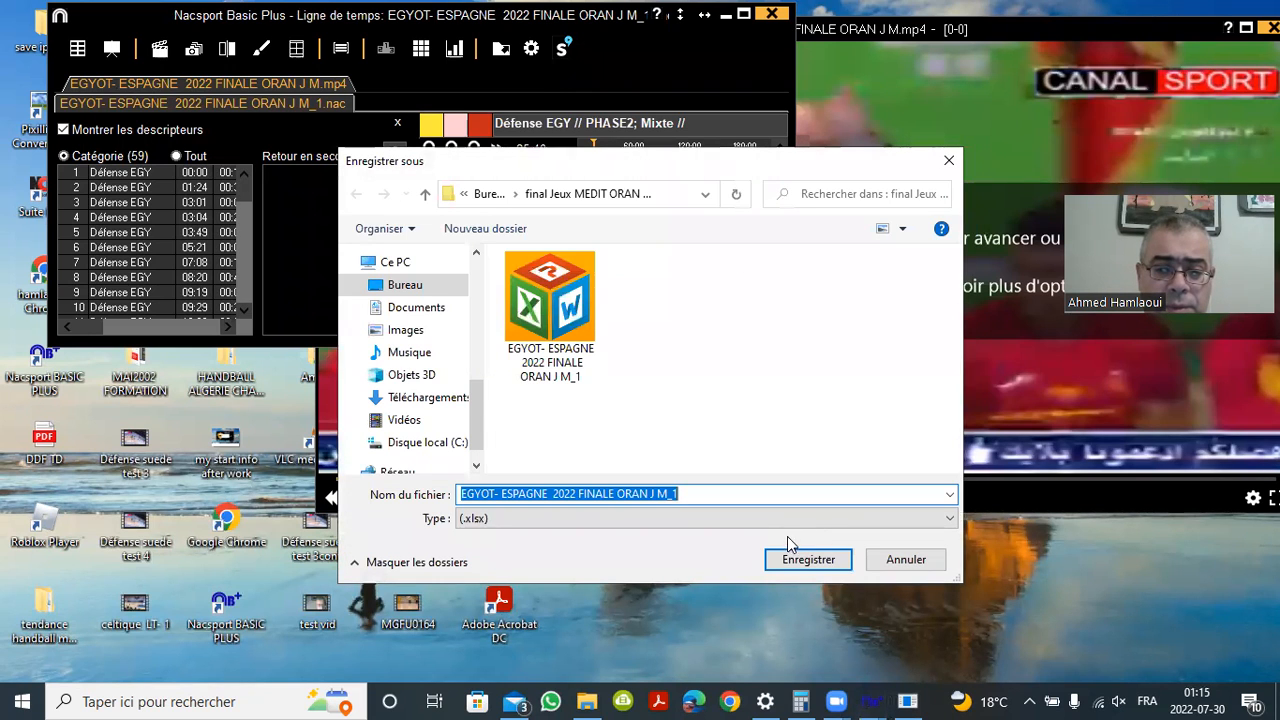
click(806, 560)
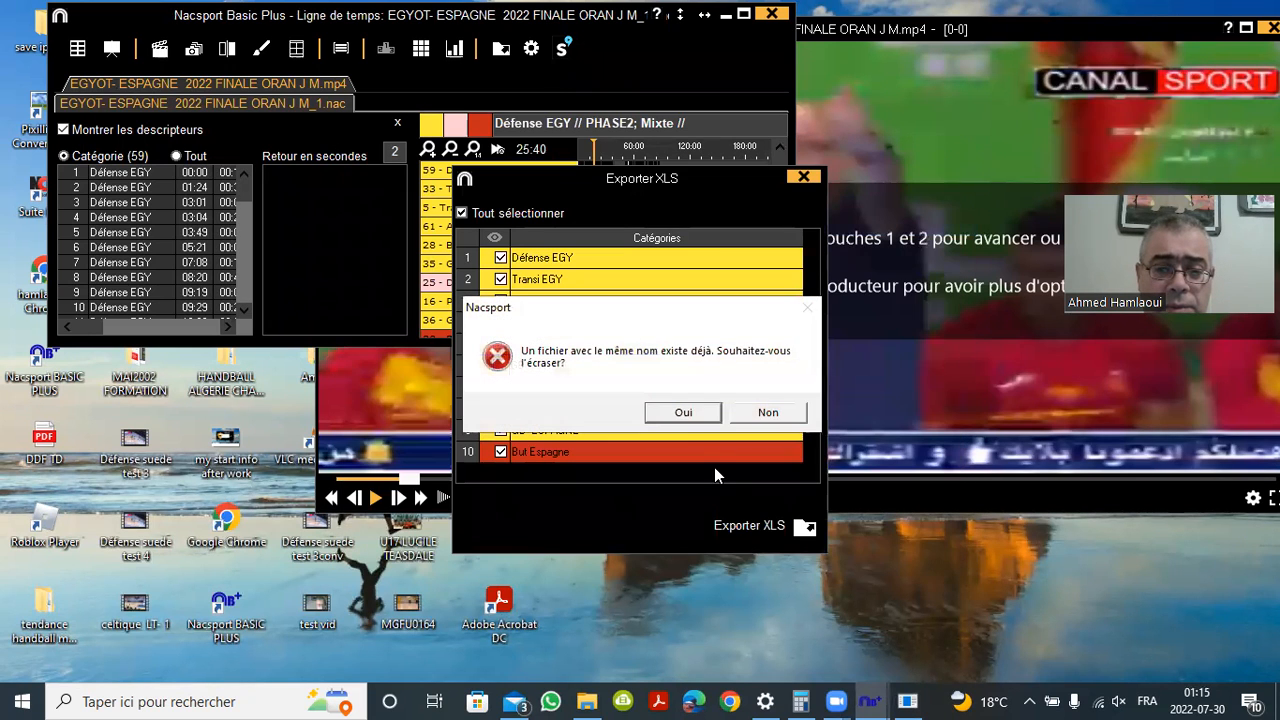
click(697, 415)
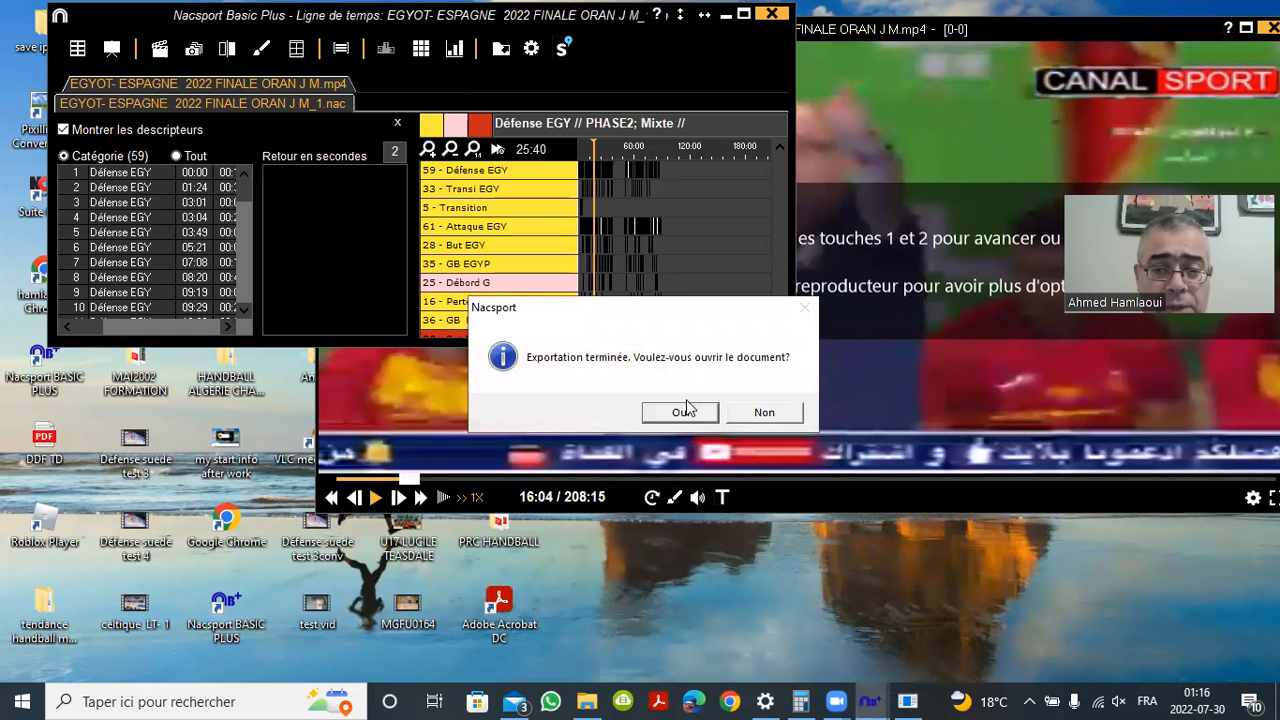
click(681, 412)
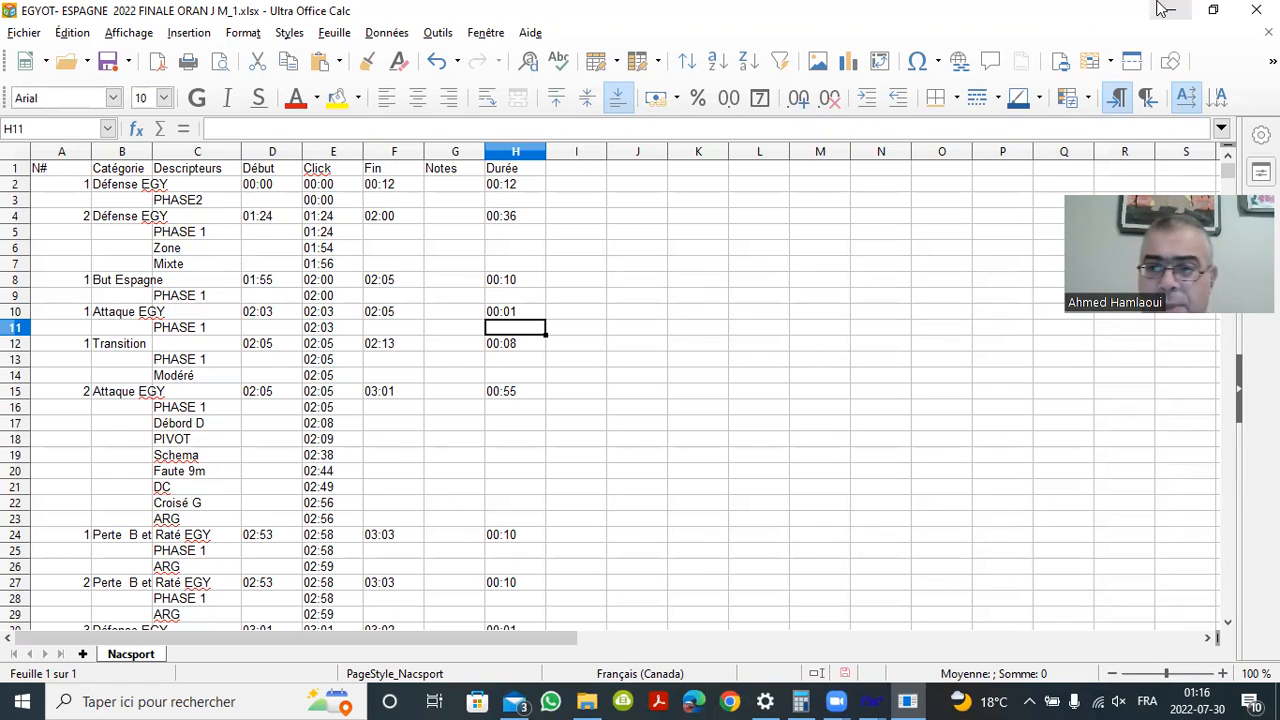
click(1163, 9)
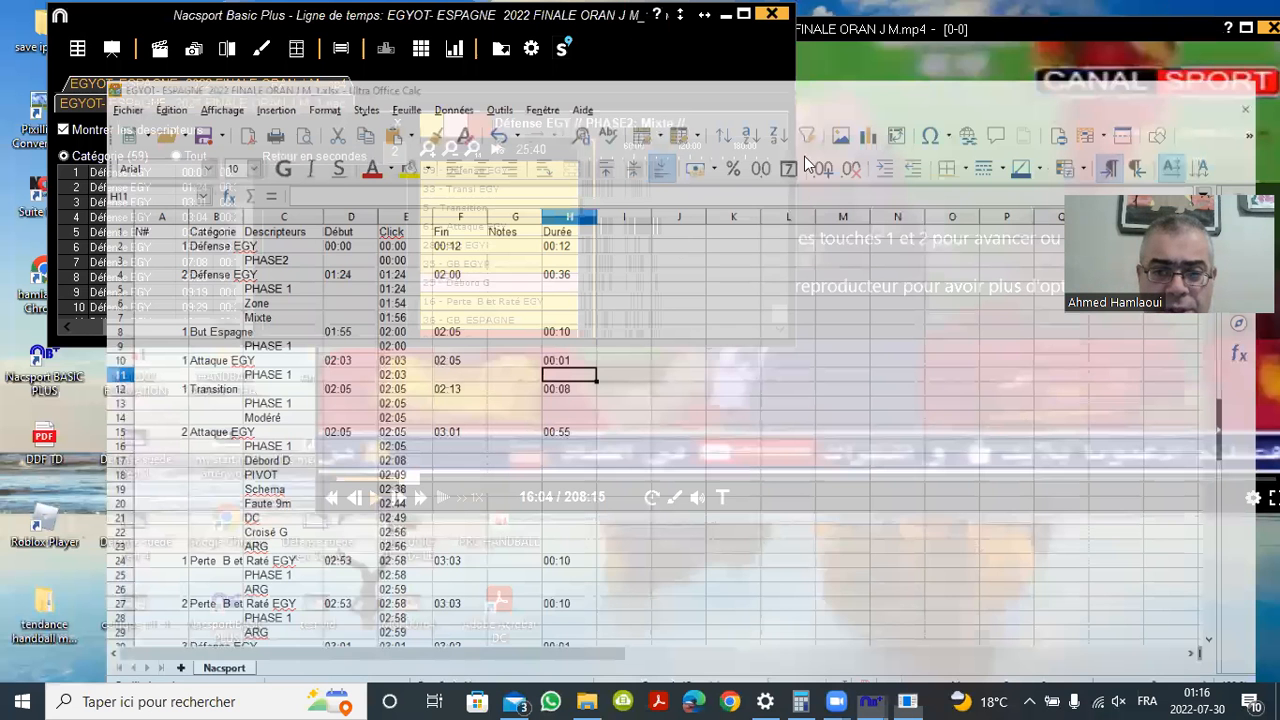
Export all categories to MS Excel in XLS format 4 as EGYOT- ESPAGNE 2022 FINALE ORAN J M_11 and open the document
click(500, 58)
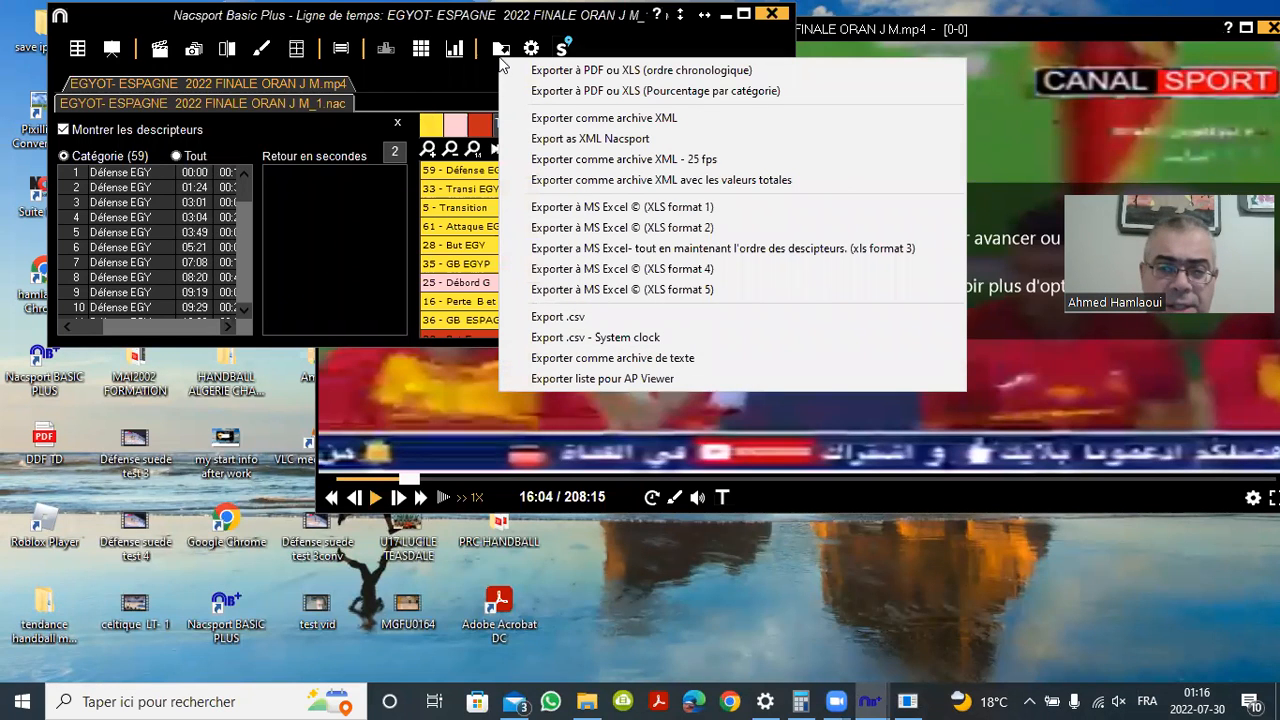
click(708, 271)
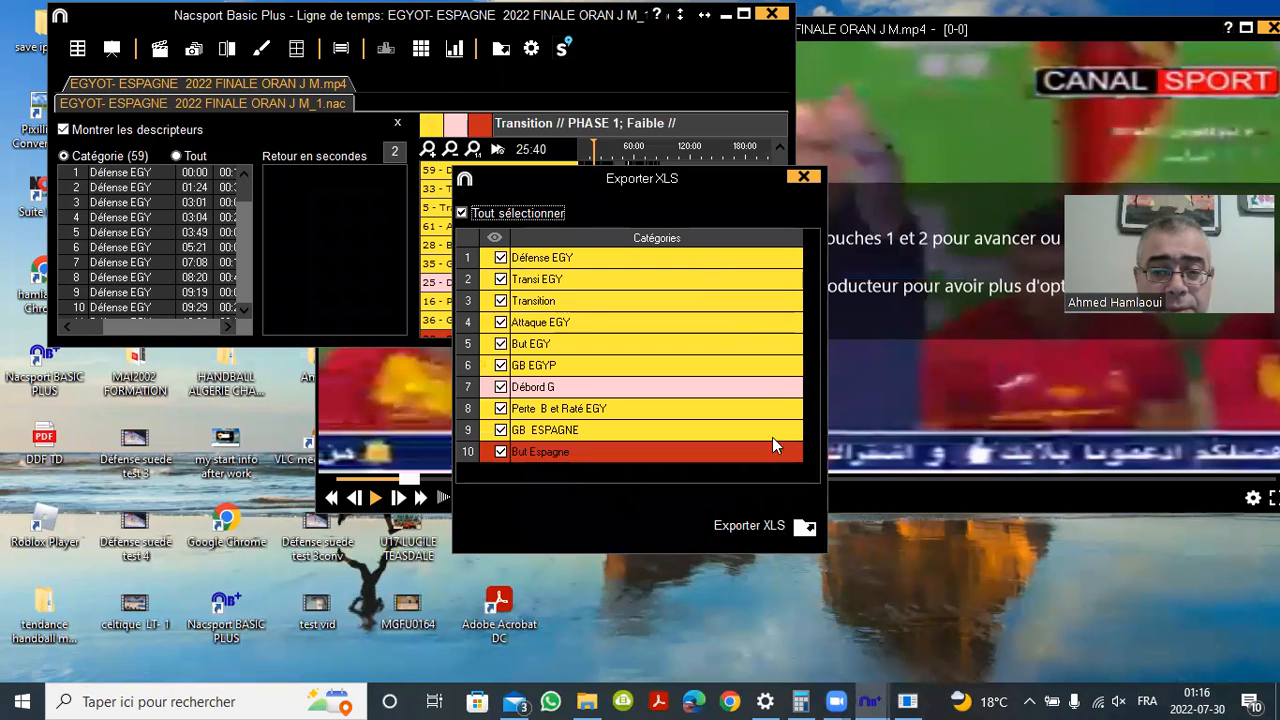
click(805, 528)
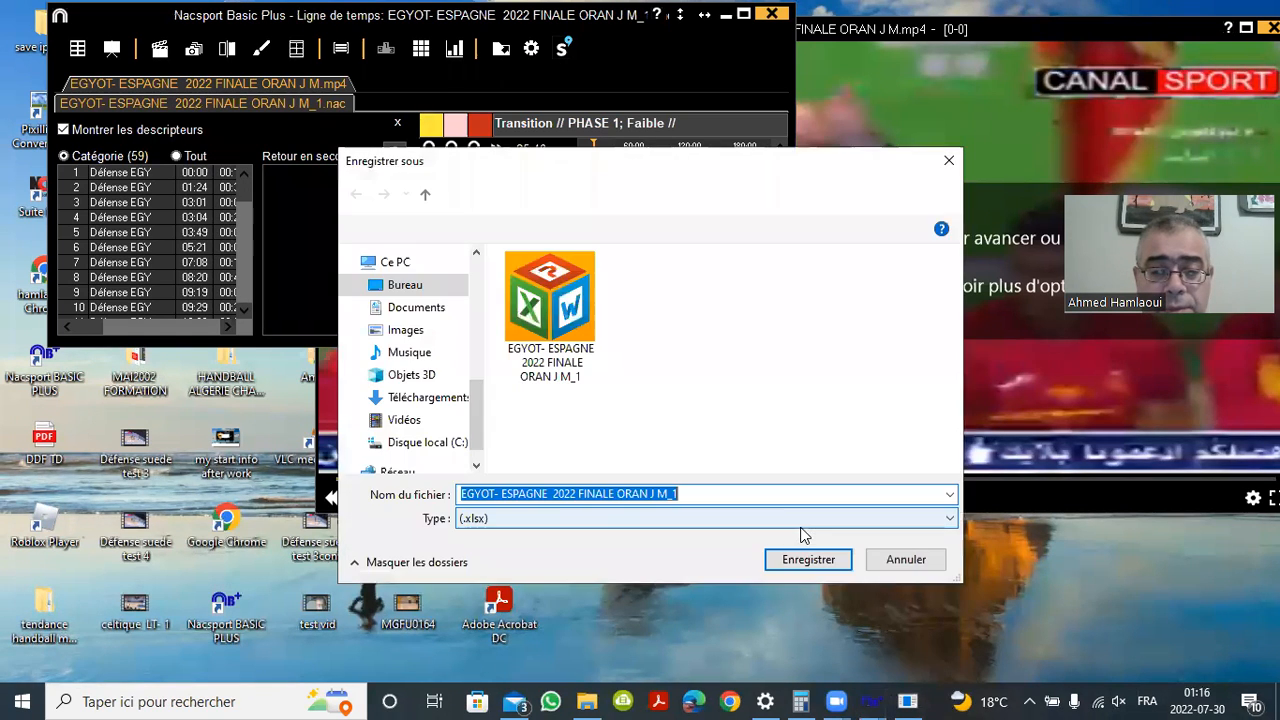
click(691, 494)
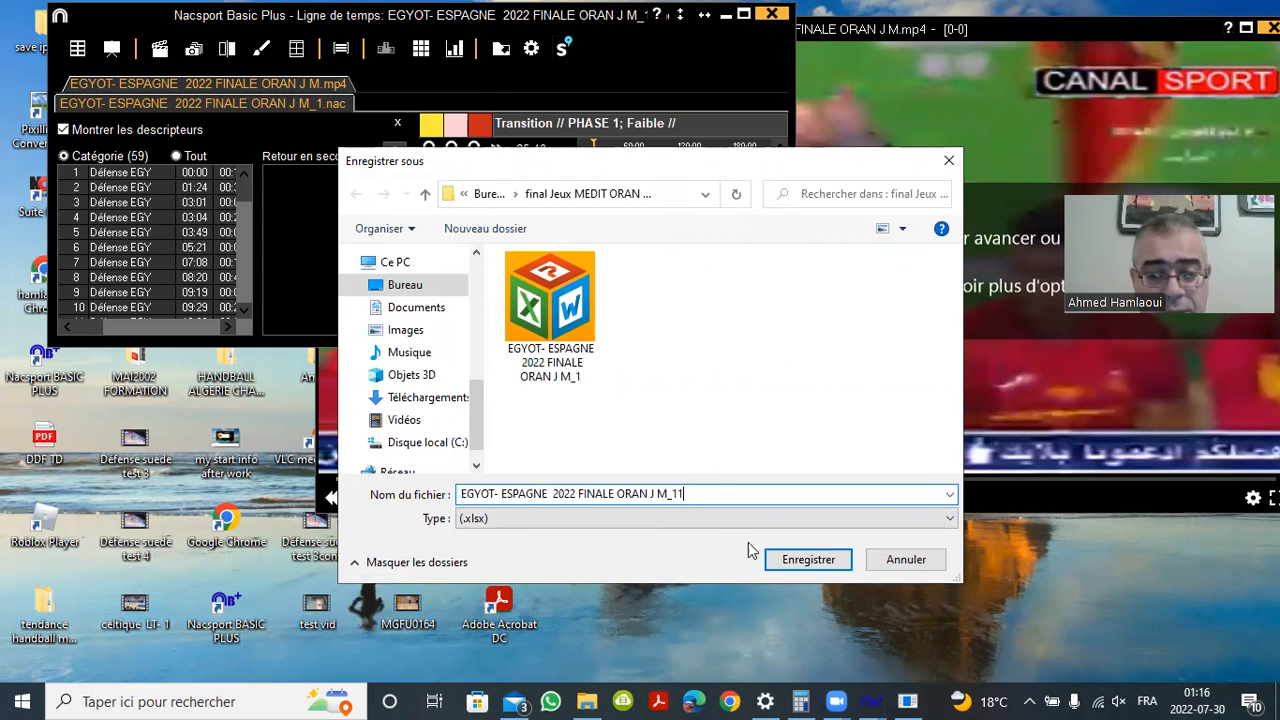
click(816, 563)
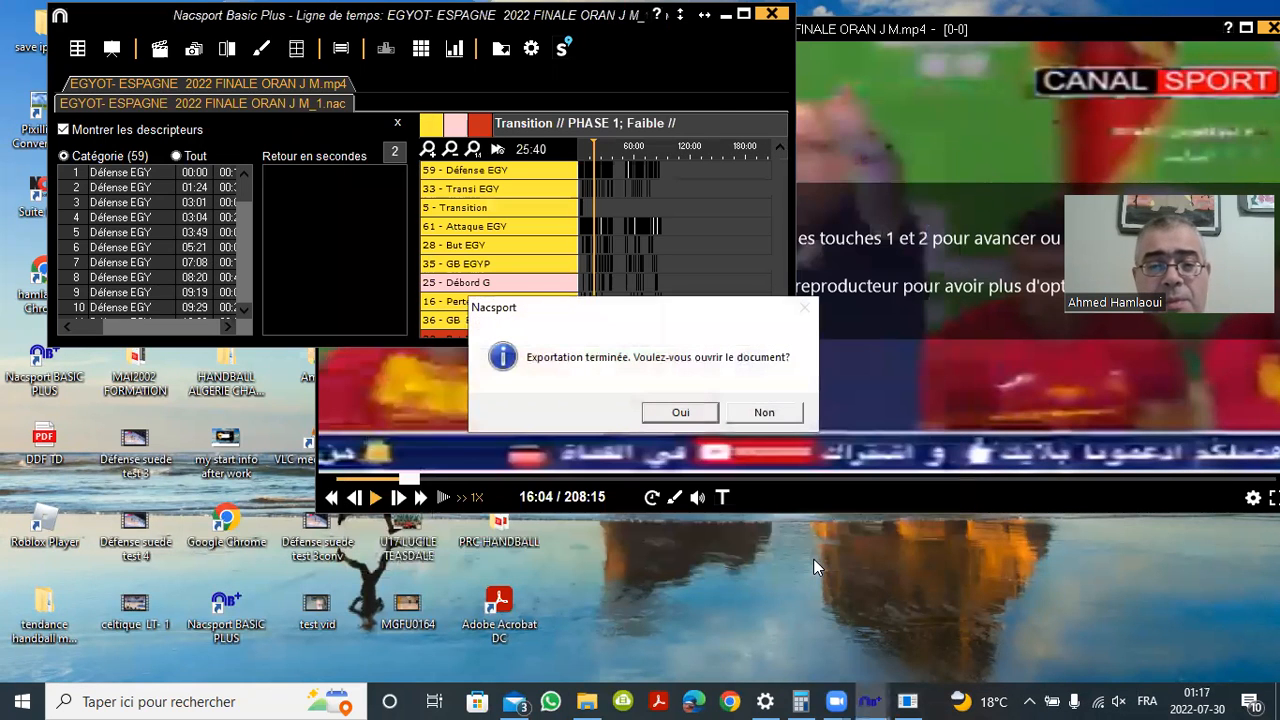
click(697, 421)
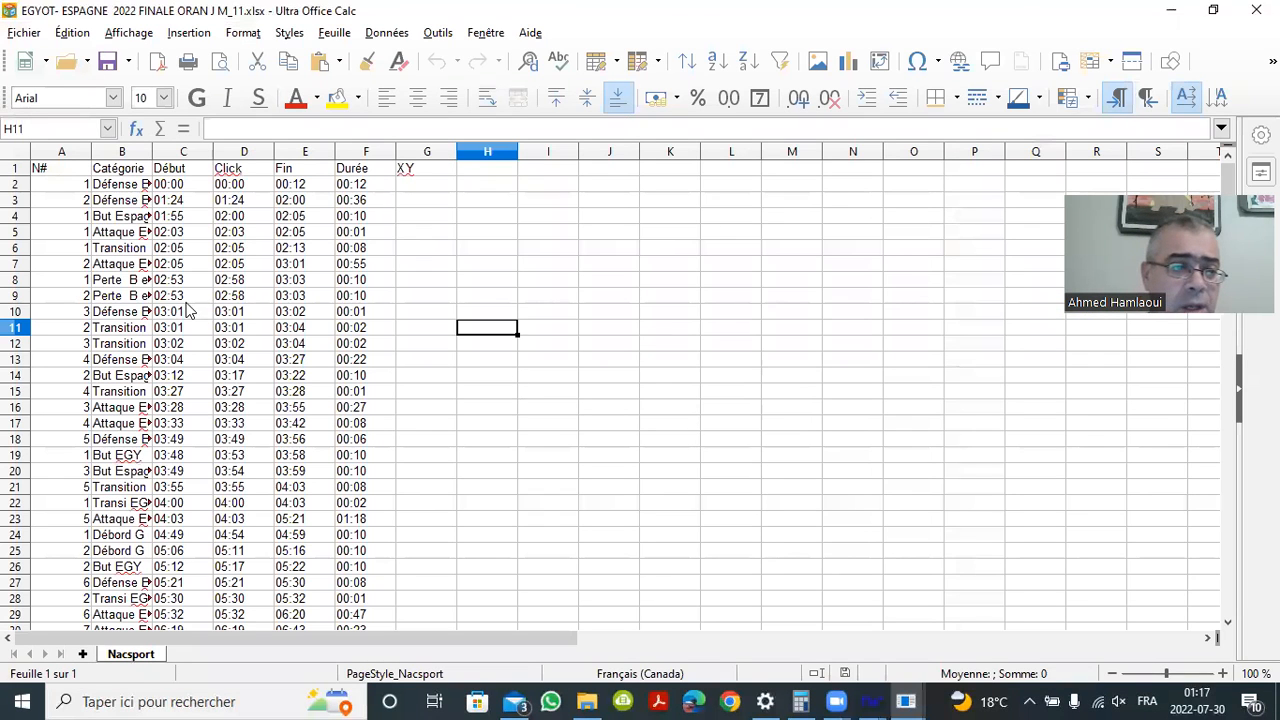
Widen the Catégorie column and highlight the first two But Espagne rows in turn, rows 4 and 14
drag(152, 152, 207, 152)
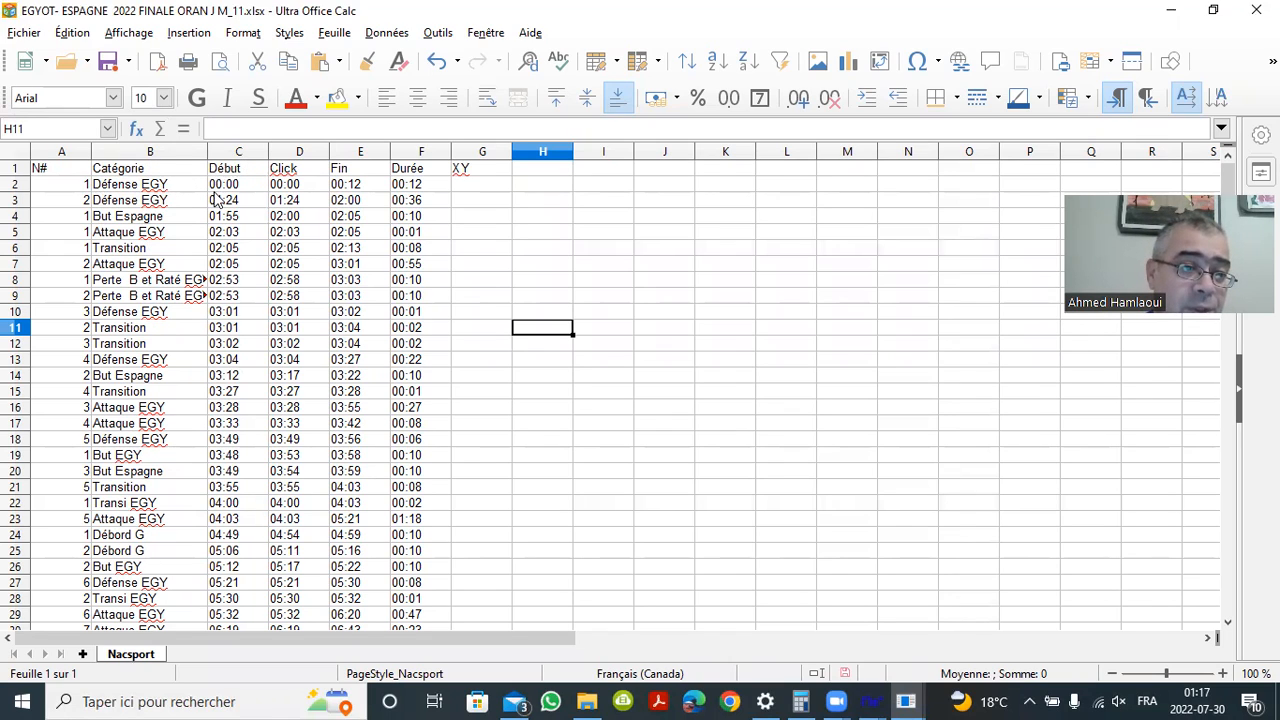
click(15, 217)
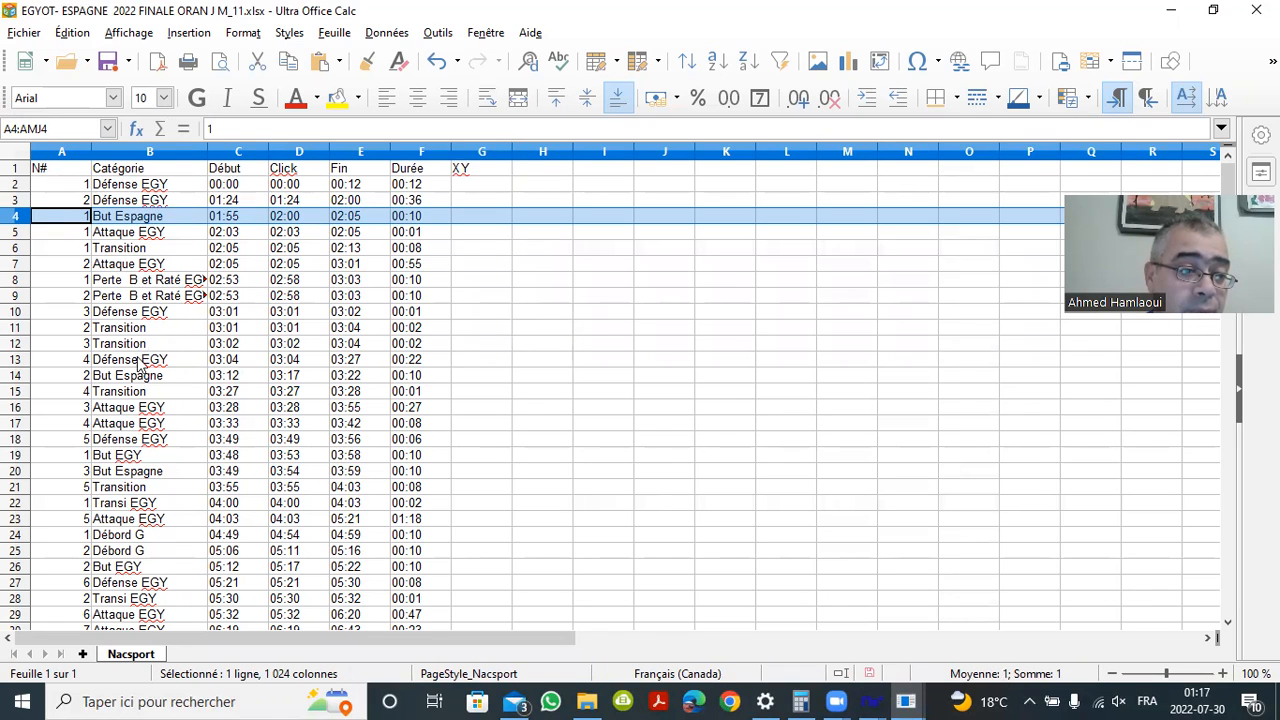
click(17, 378)
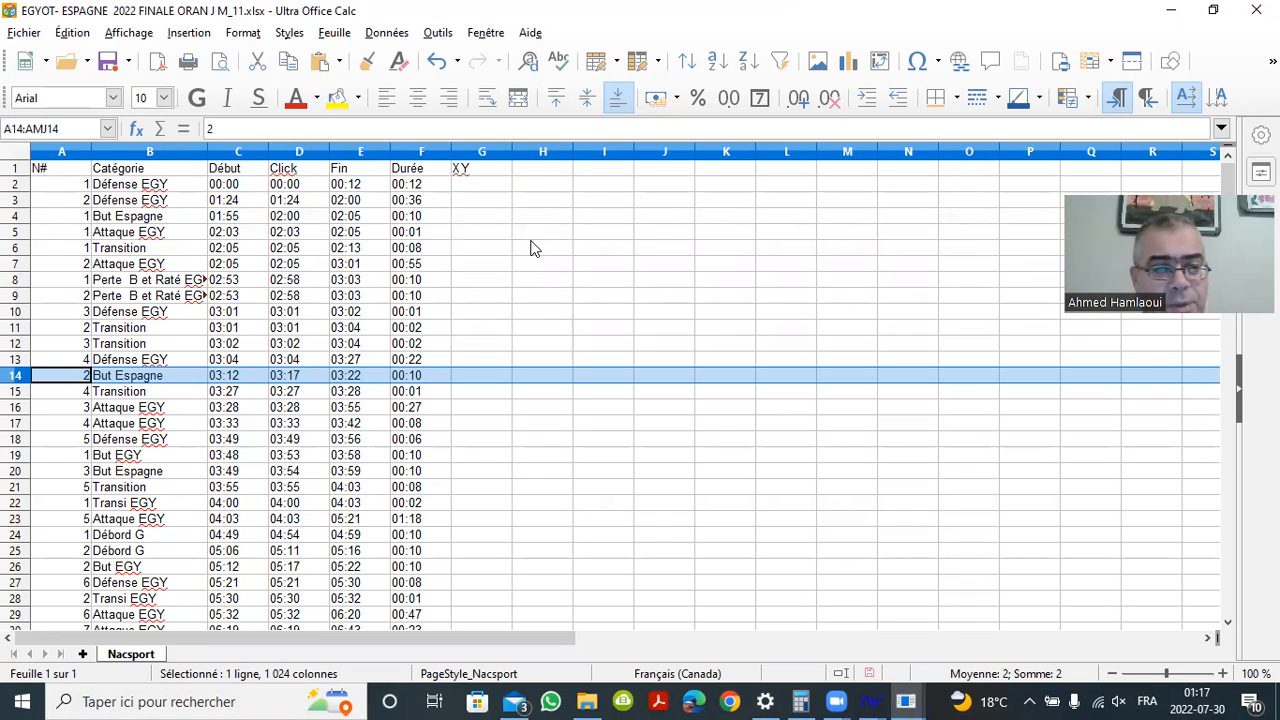
click(1172, 18)
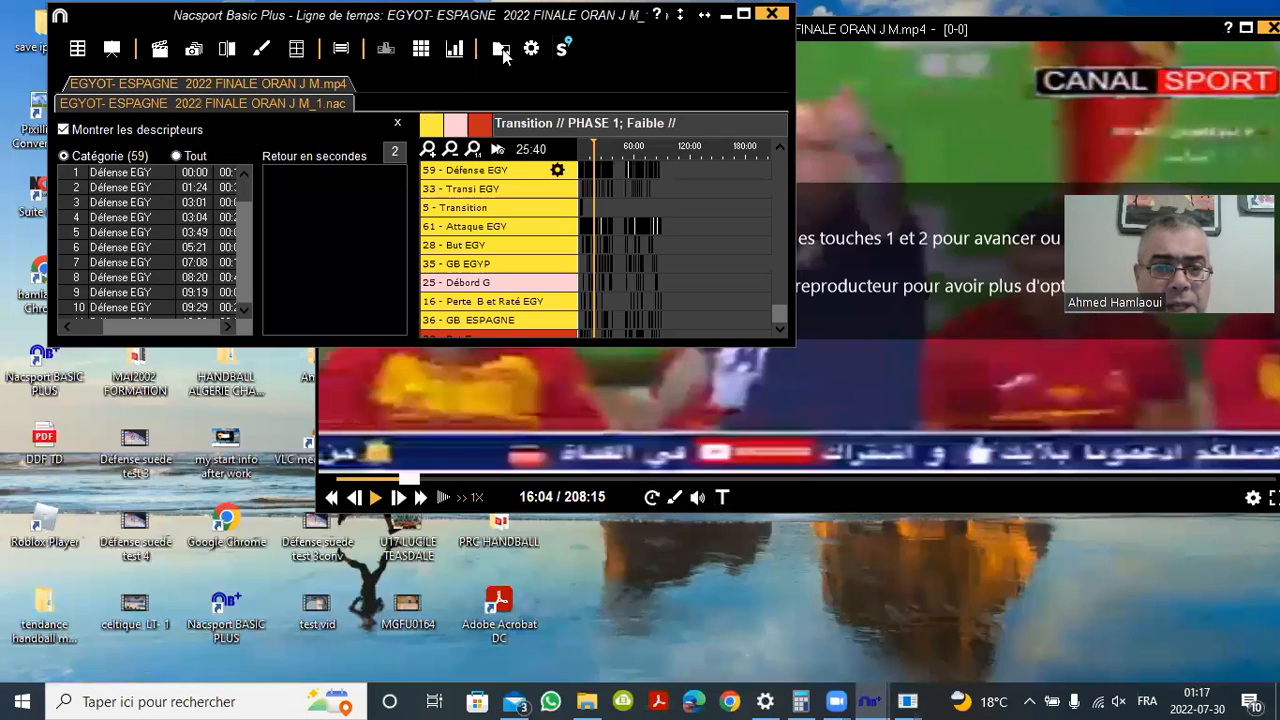
Export the timeline as a .csv file named EGYOT- ESPAGNE 2022 FINALE ORAN J M_1p and open it
click(501, 48)
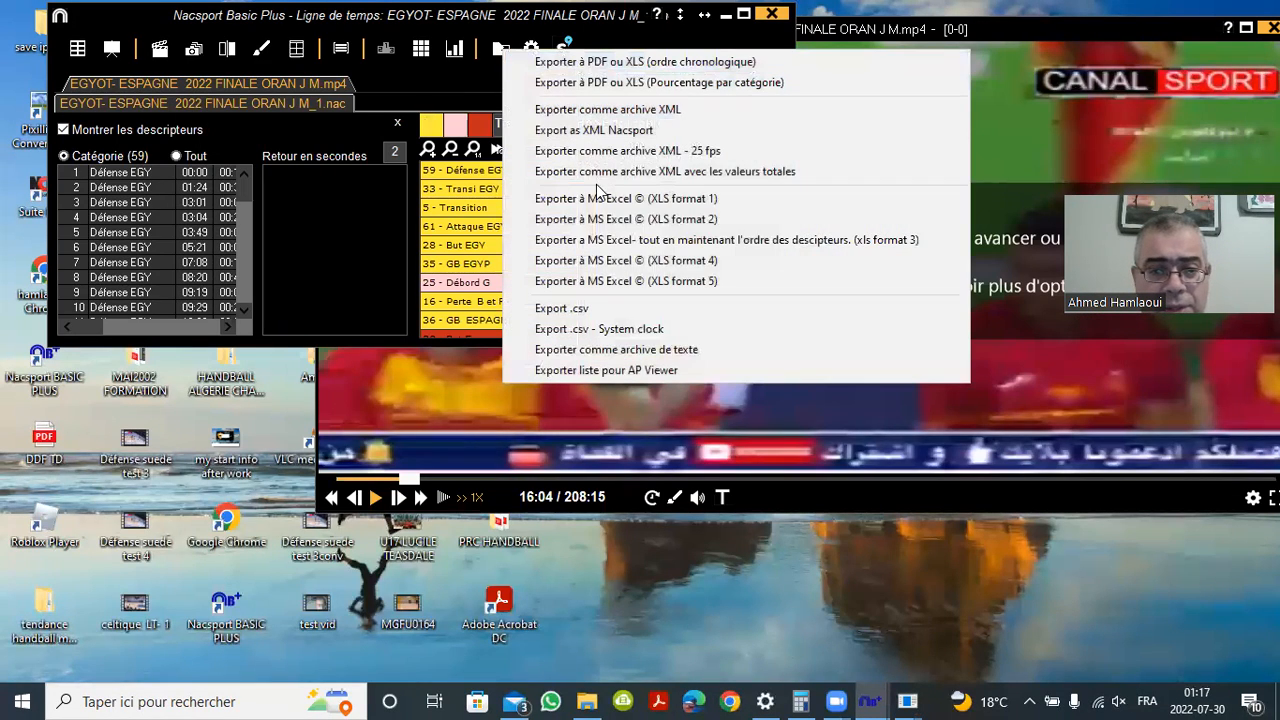
click(580, 310)
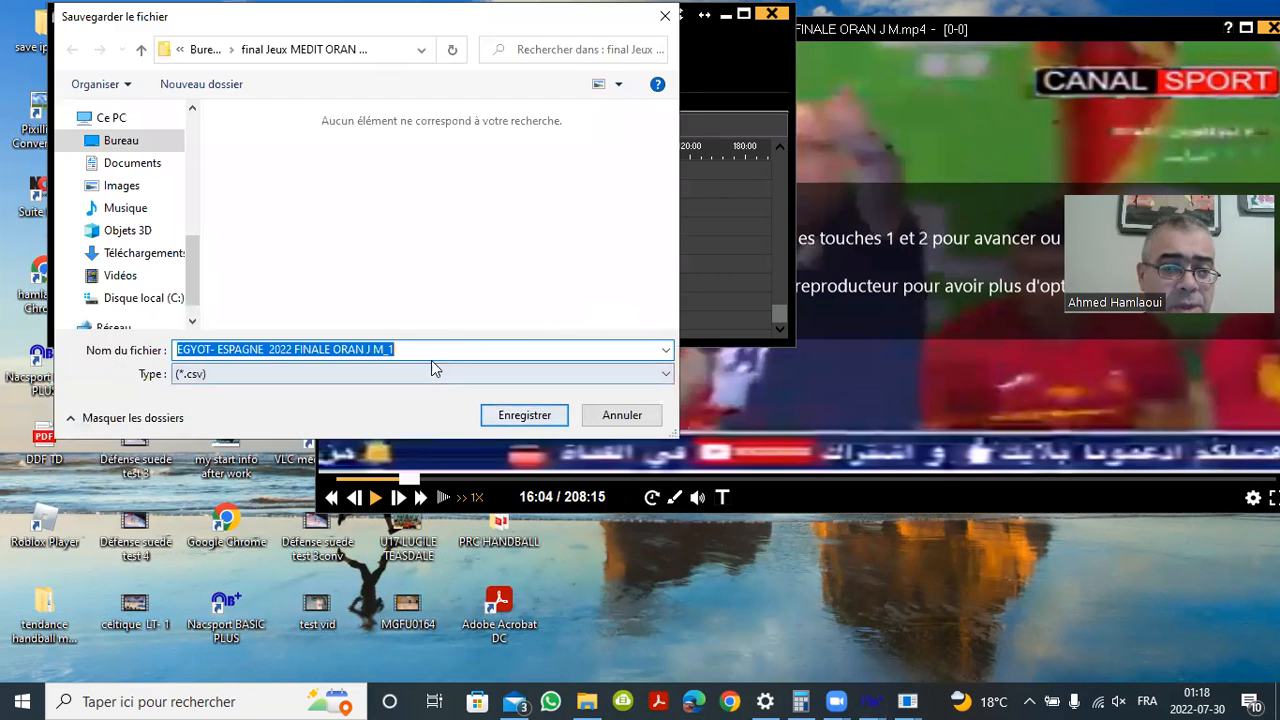
click(428, 352)
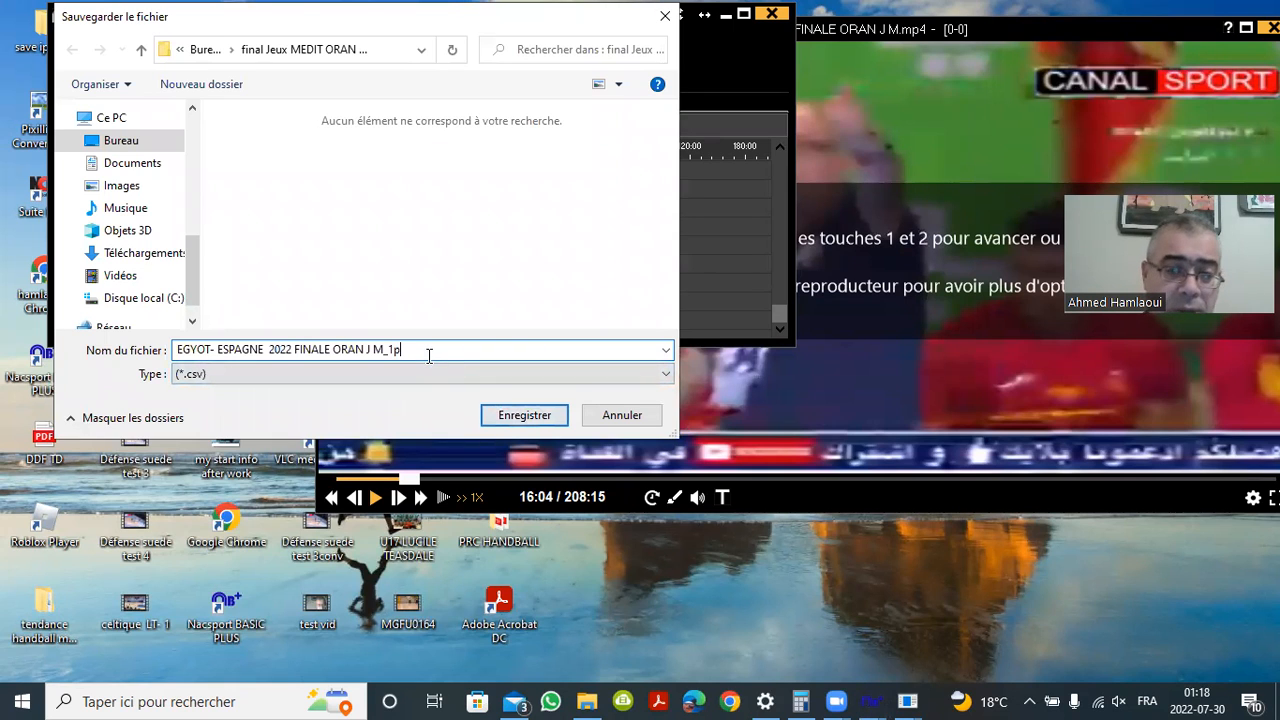
text(p)
click(515, 418)
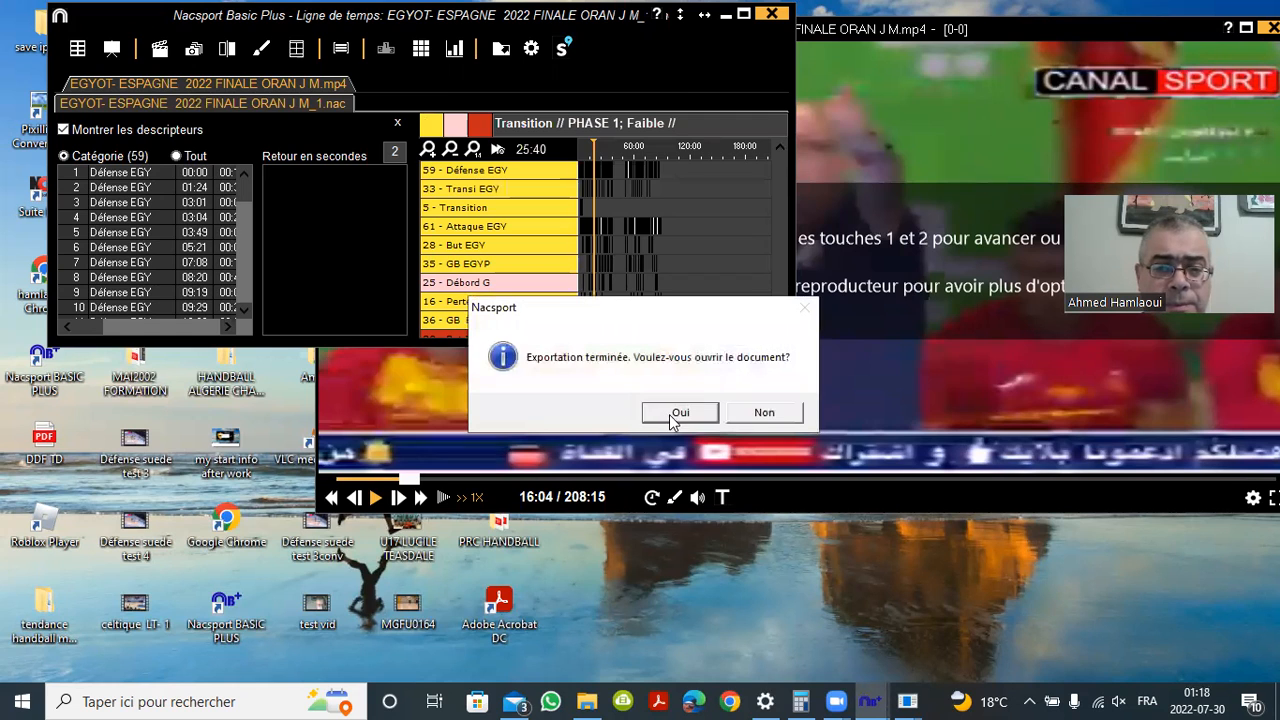
click(680, 413)
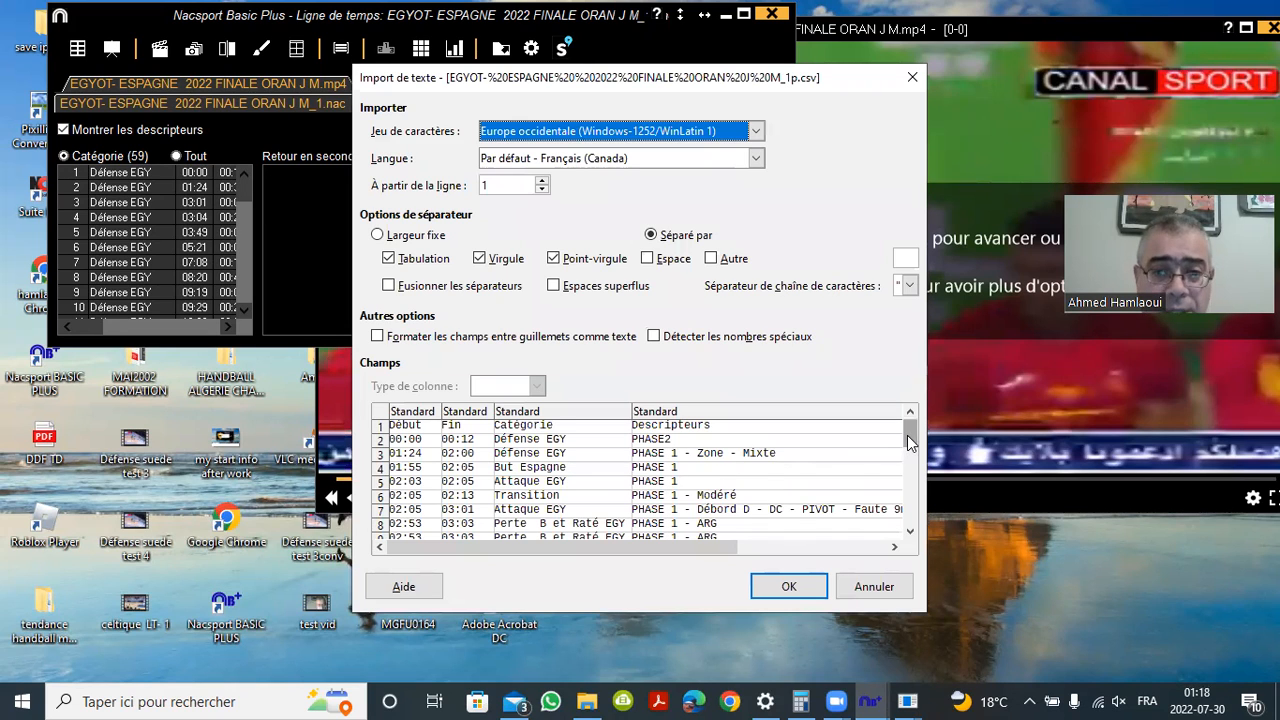
Review the text import preview and load the CSV with the default import settings, and return to the Nacsport timeline
drag(907, 435, 912, 490)
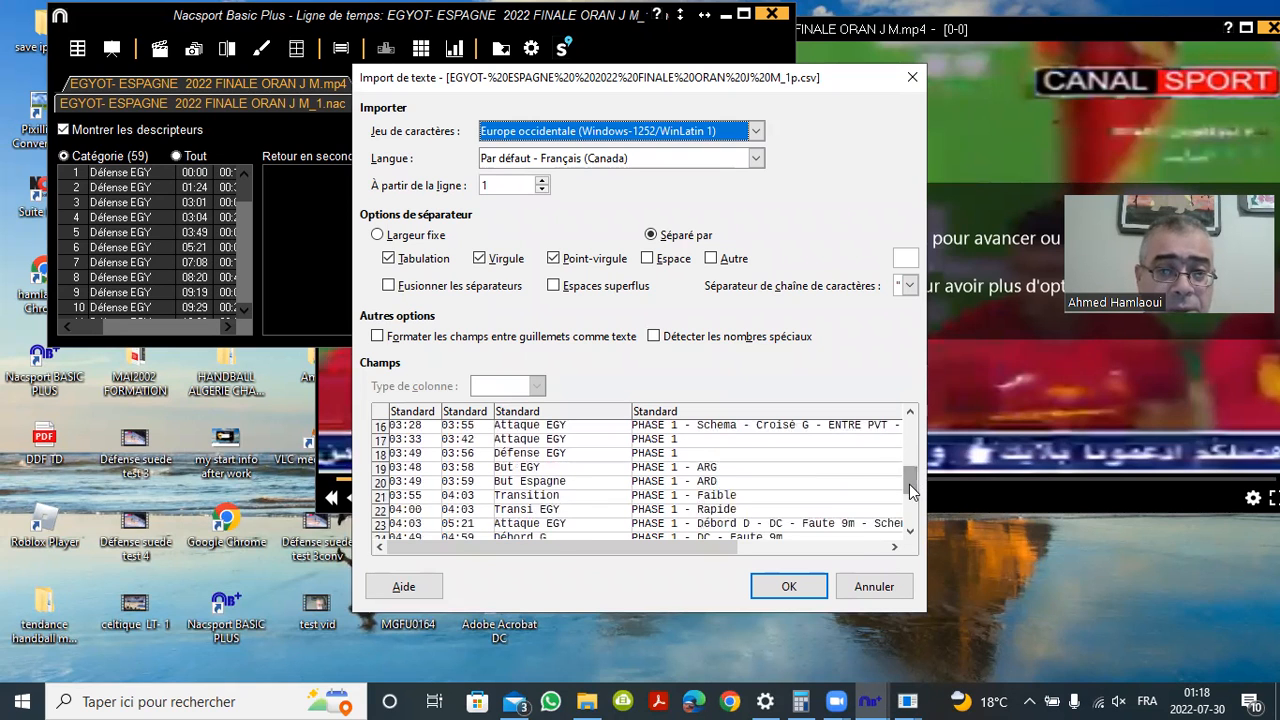
click(789, 586)
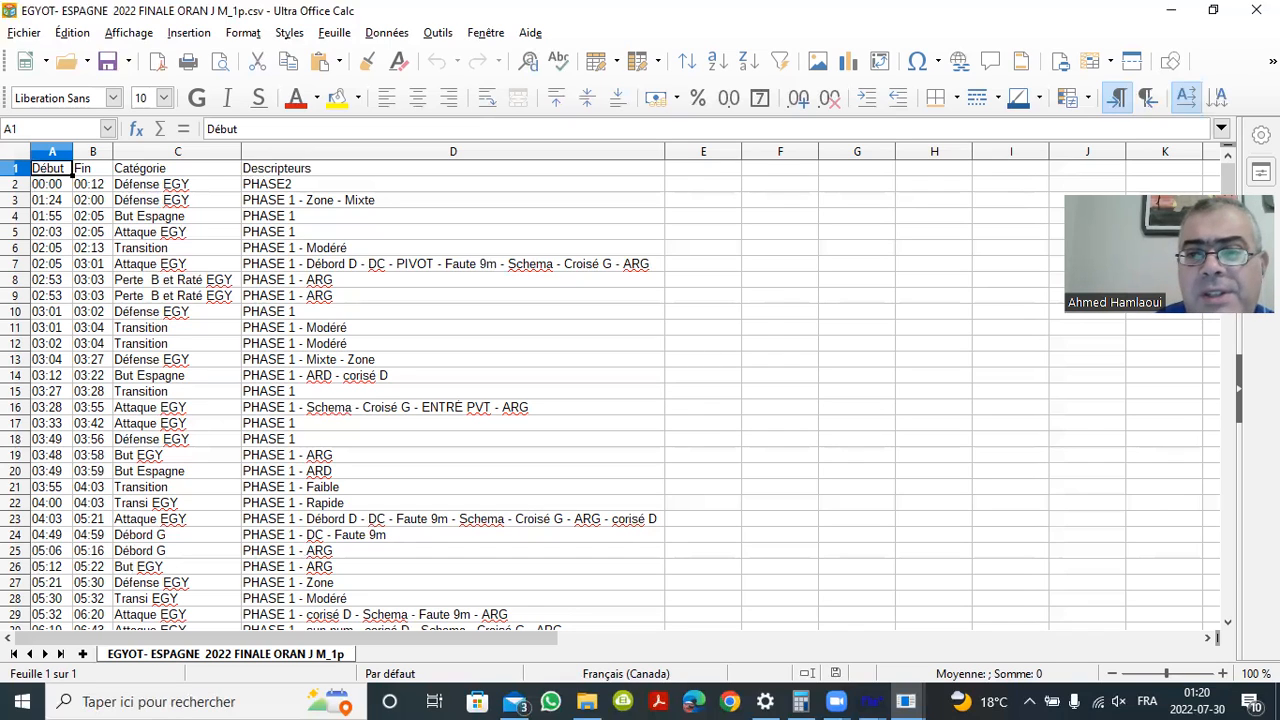
click(1172, 13)
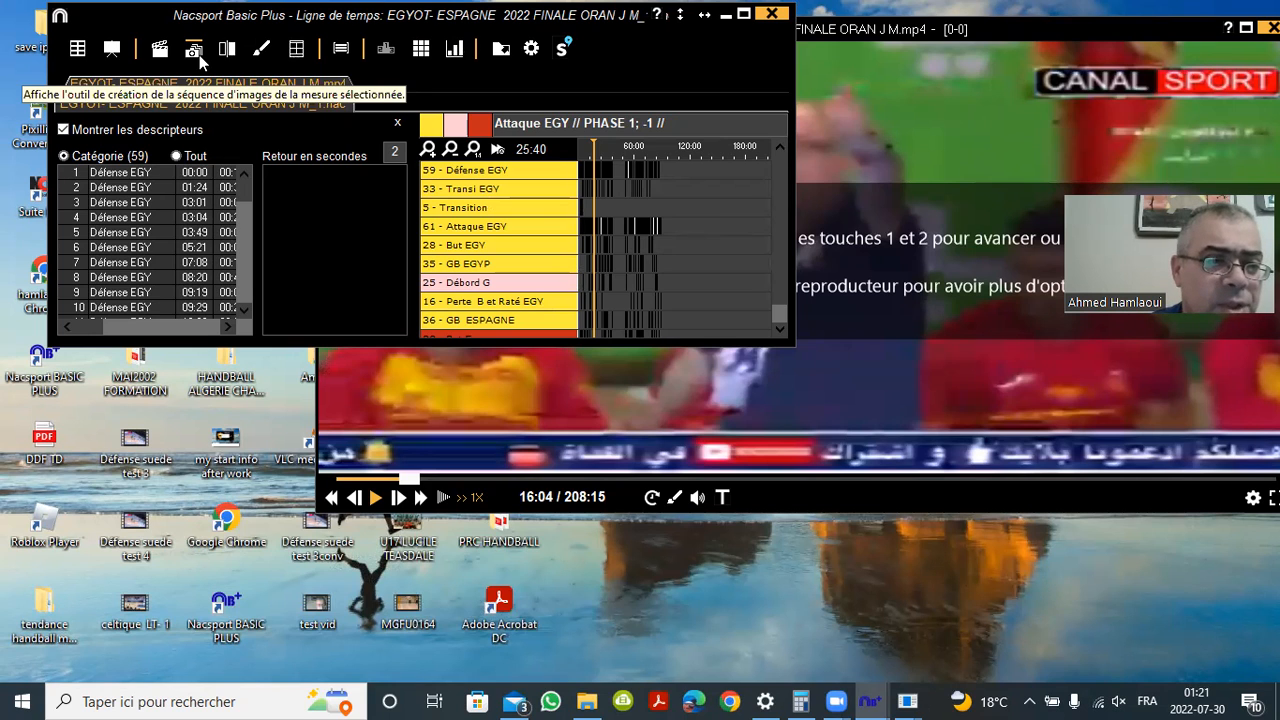
Extract a photo sequence from the first Défense EGY clip with the image count set to 19, and view individual images
click(137, 174)
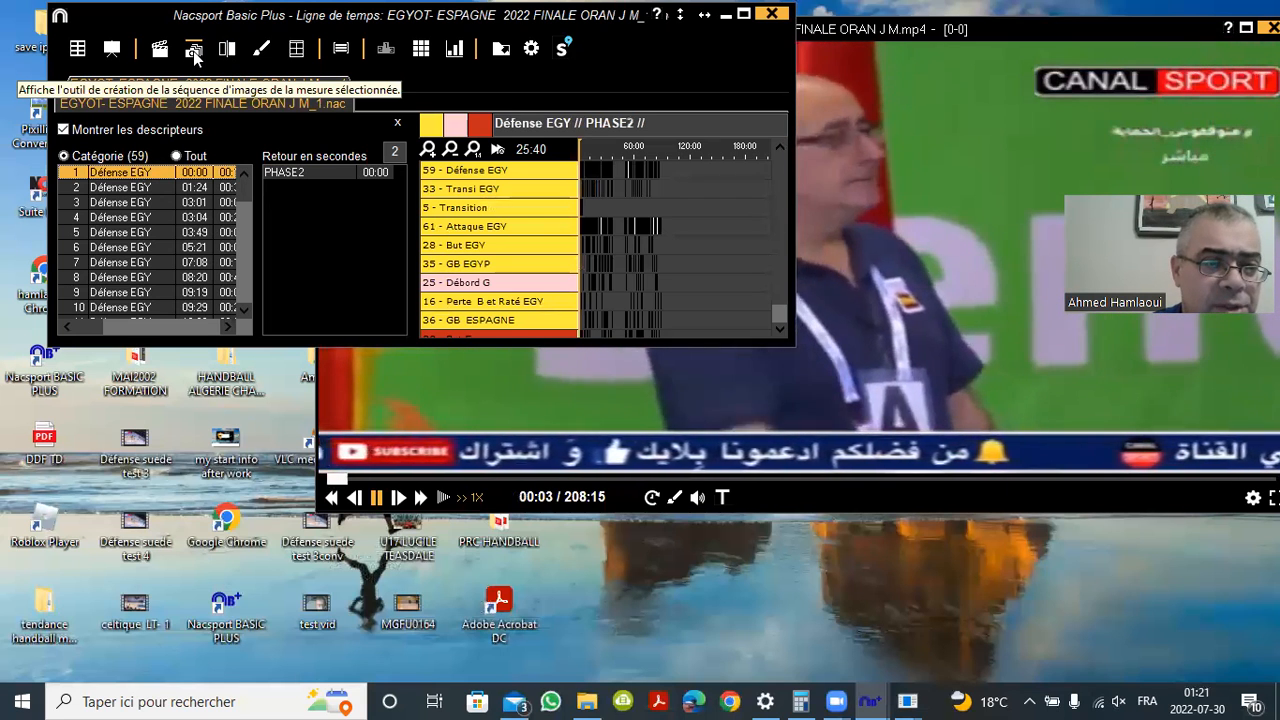
click(194, 52)
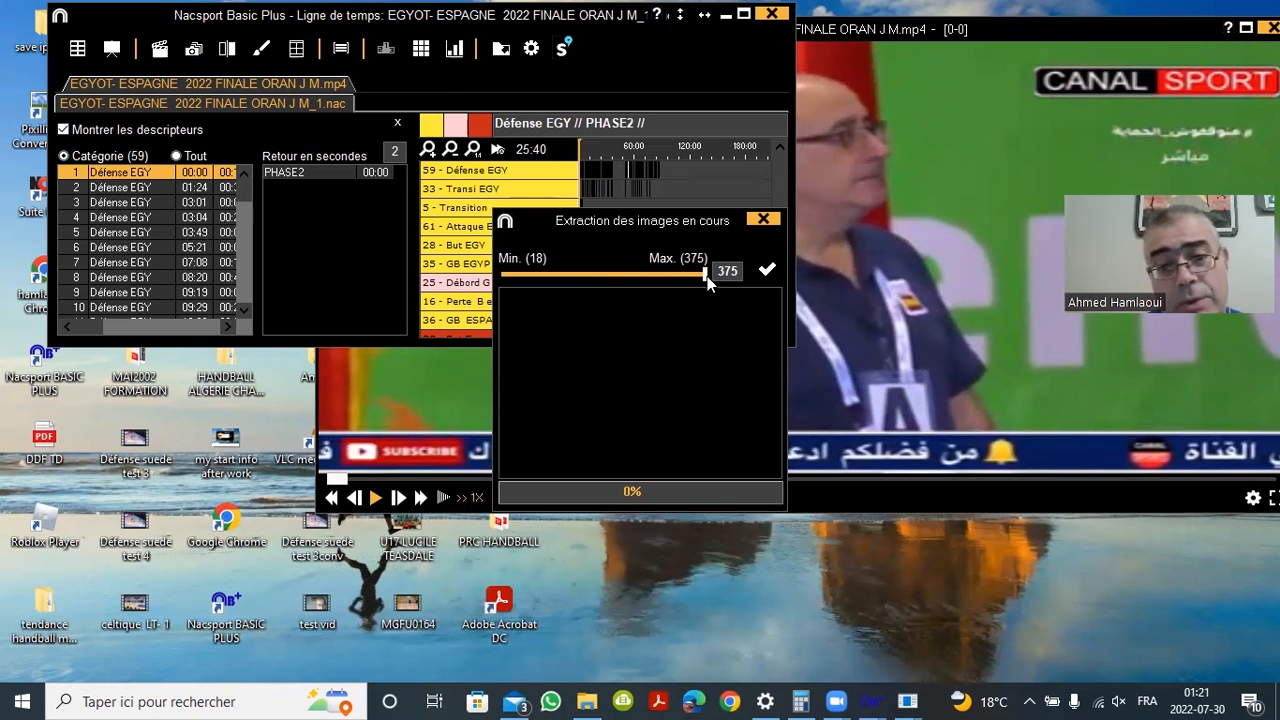
drag(701, 274, 521, 273)
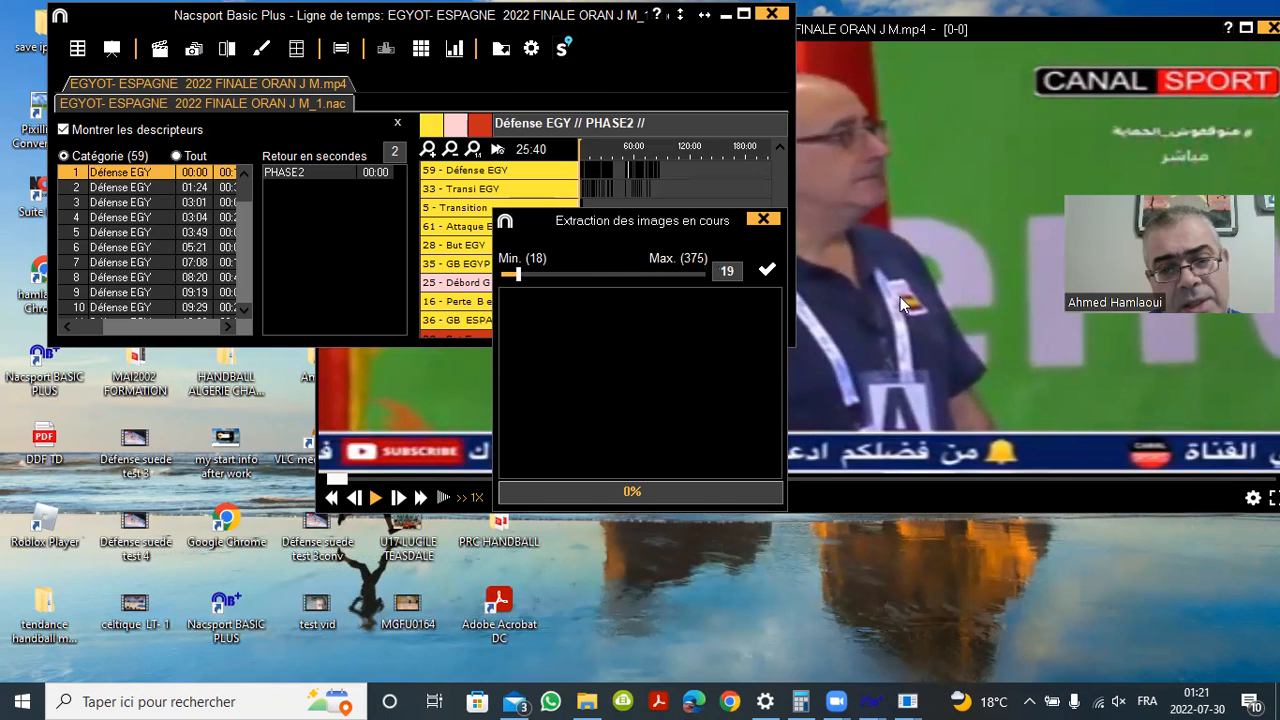
click(770, 268)
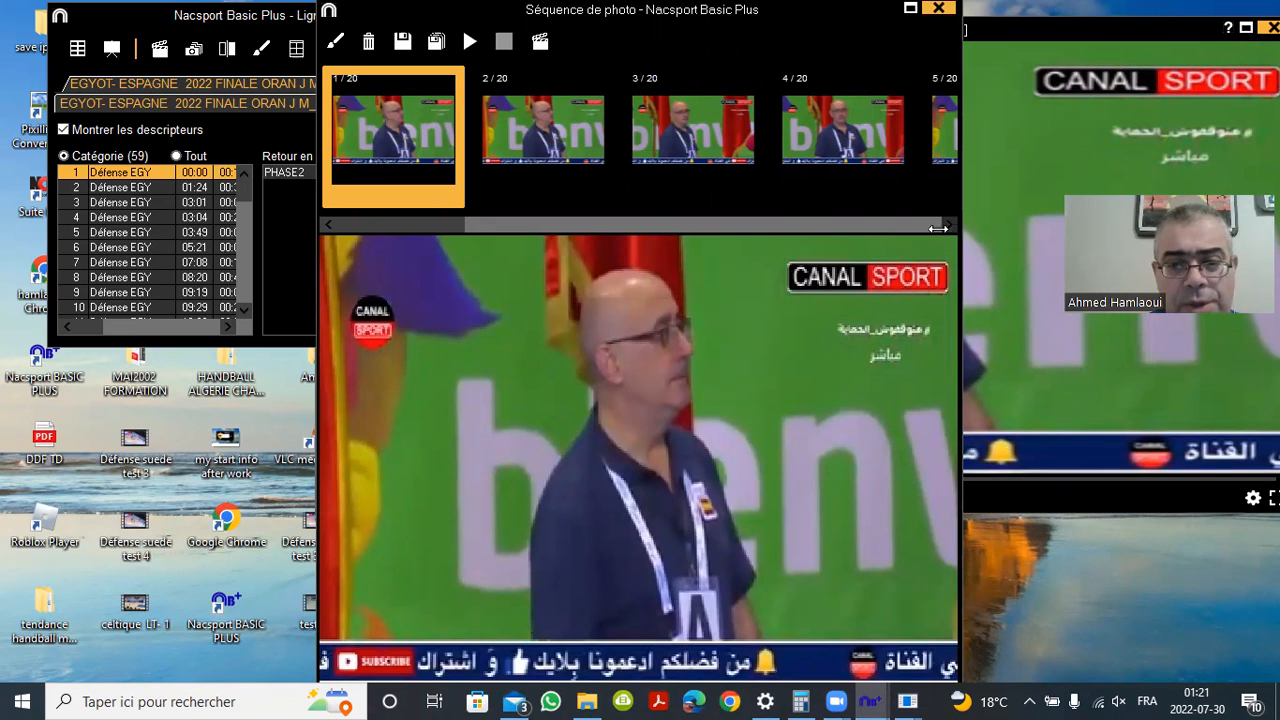
click(721, 149)
click(836, 146)
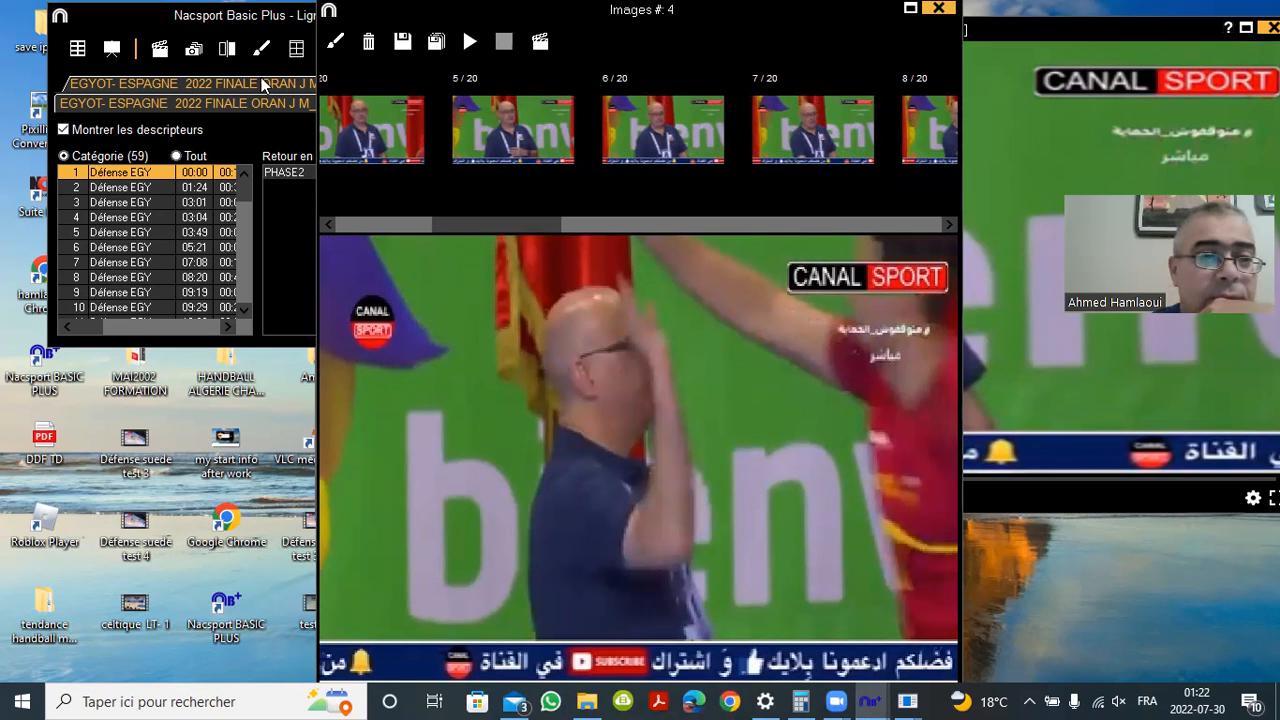
Open the video comparison for the fifth Défense EGY clip (03:49) and close it without choosing a second video
click(128, 233)
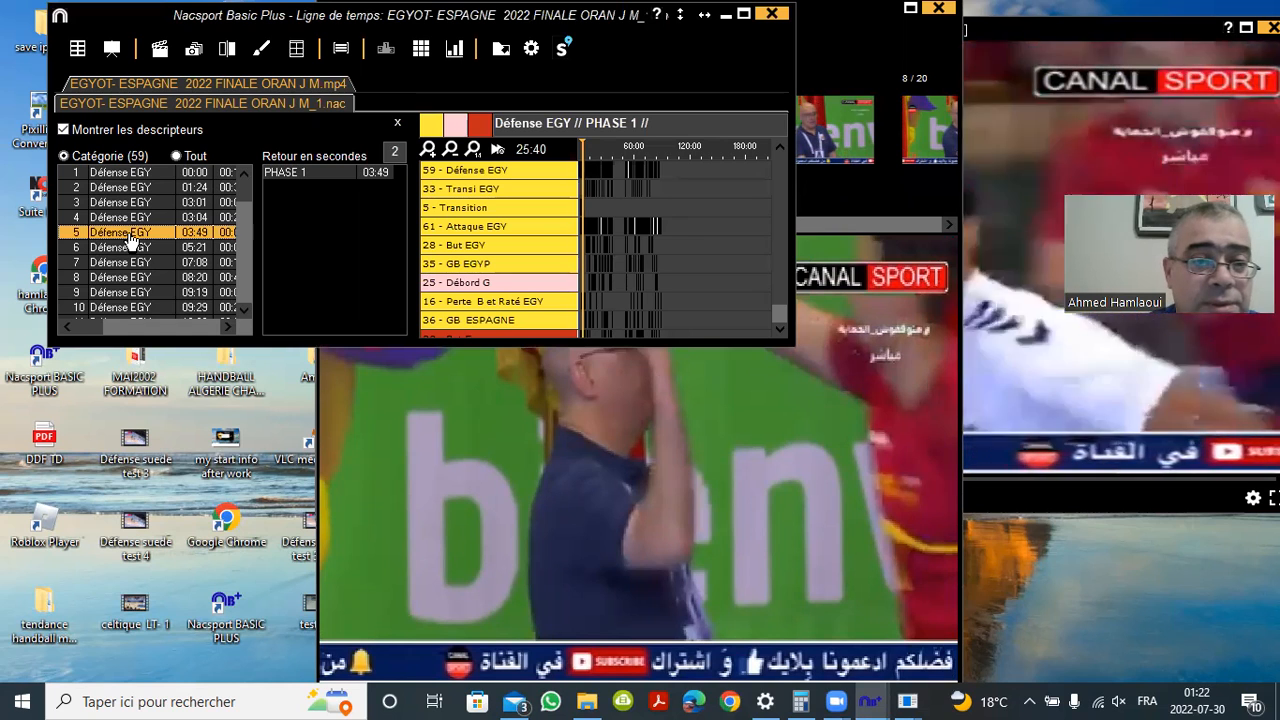
click(227, 50)
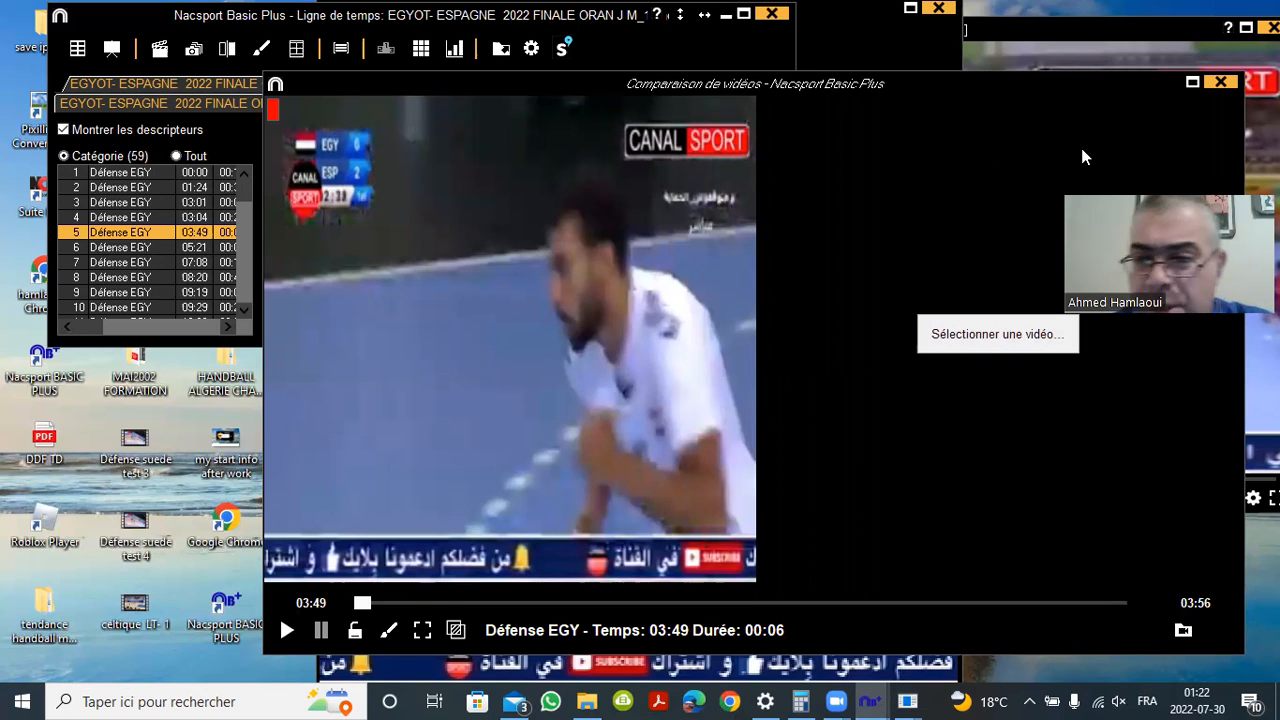
click(1228, 84)
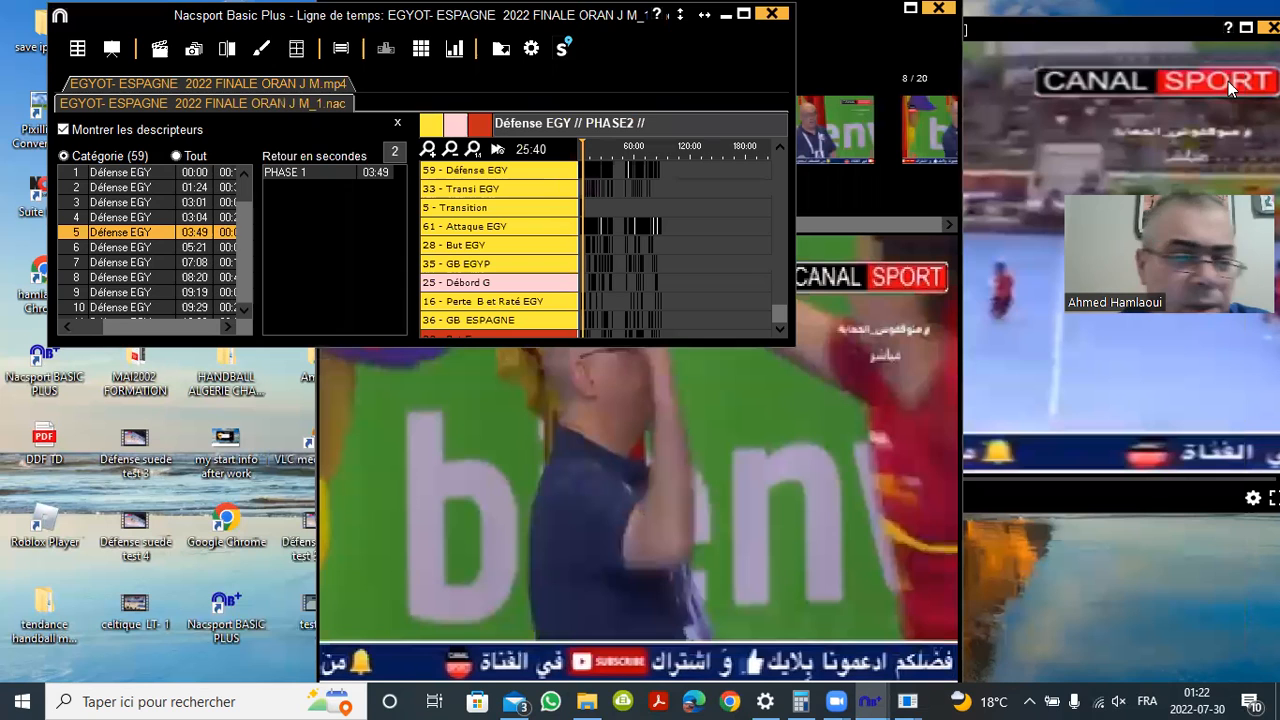
click(228, 50)
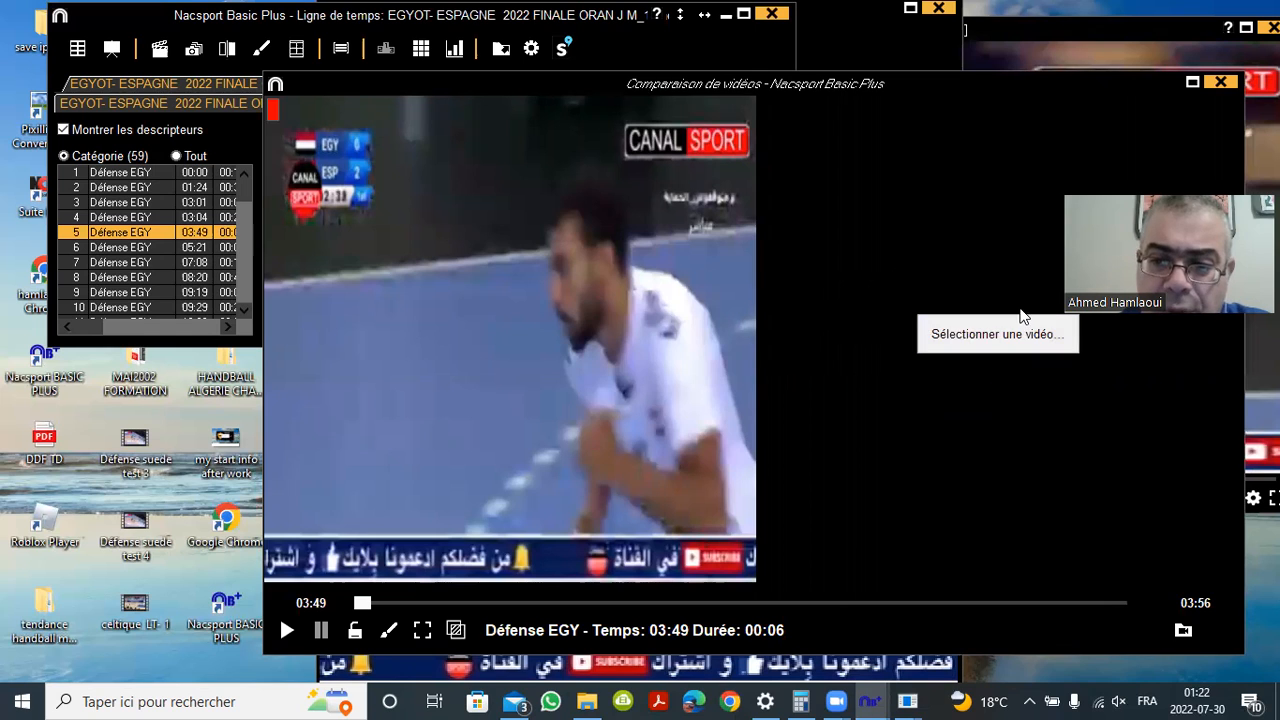
click(1221, 82)
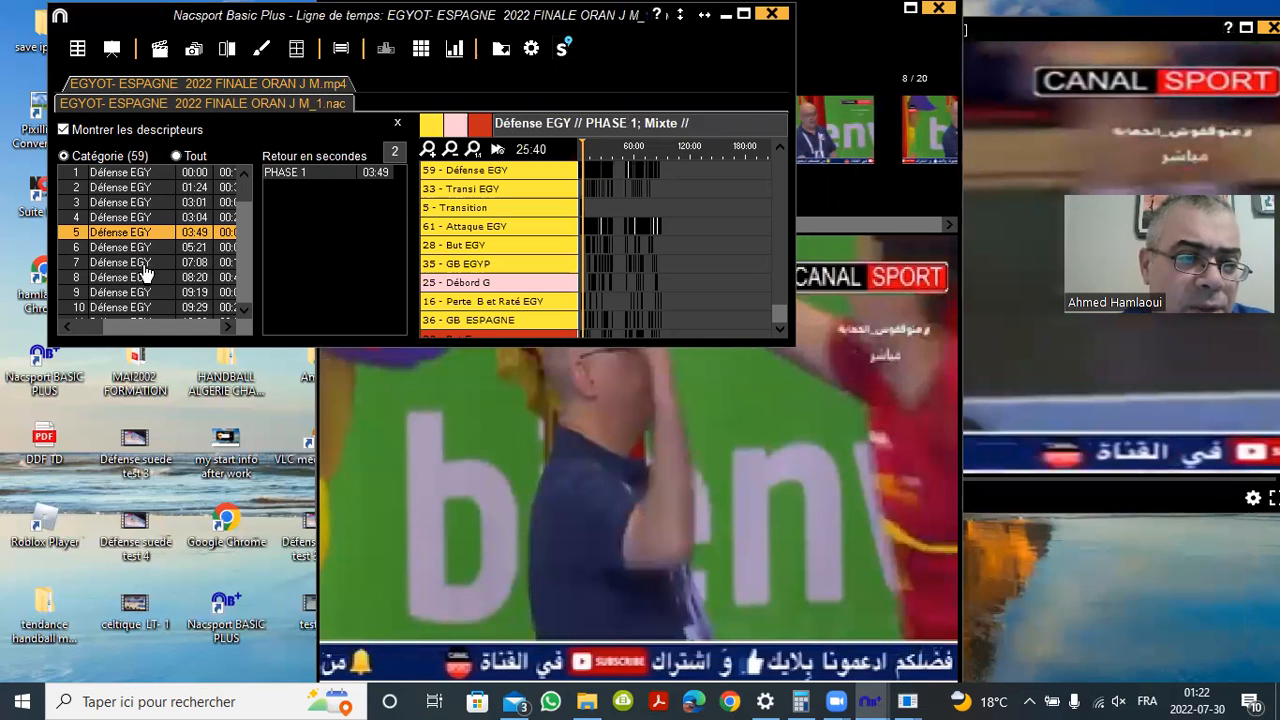
Extract a photo sequence from the eighth Défense EGY clip (08:20) with the image count set to 86
click(138, 280)
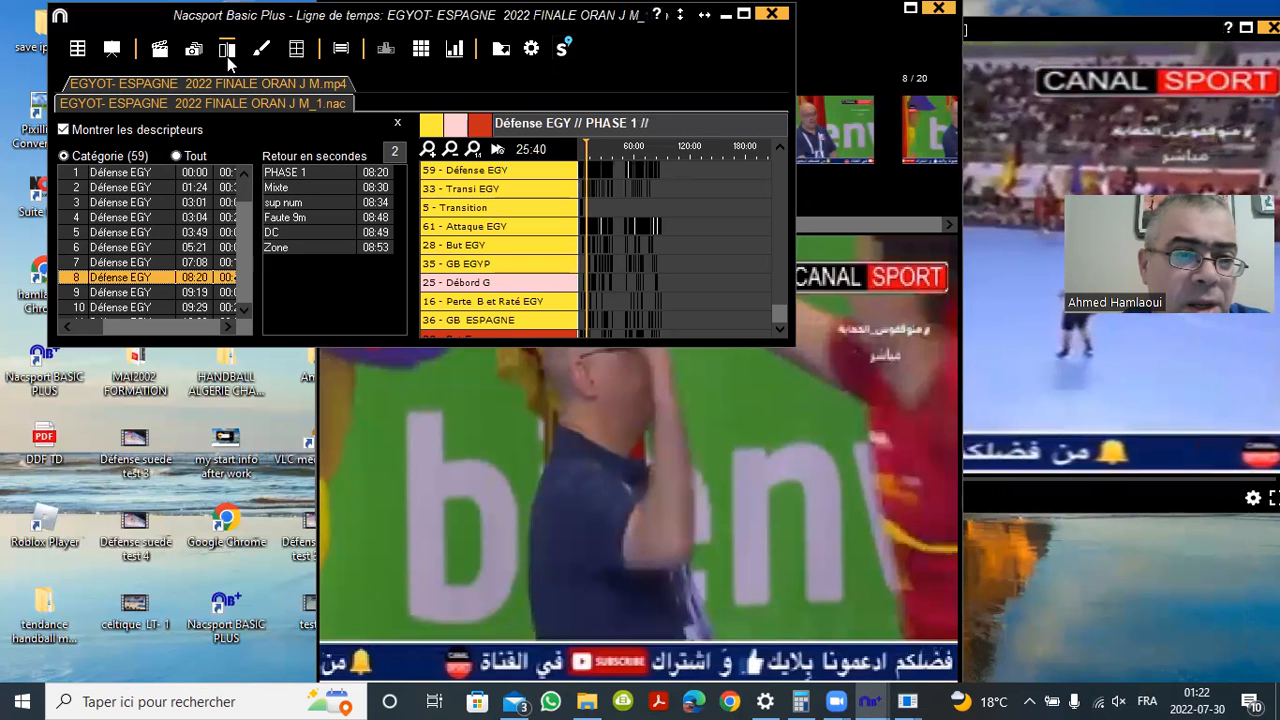
click(193, 54)
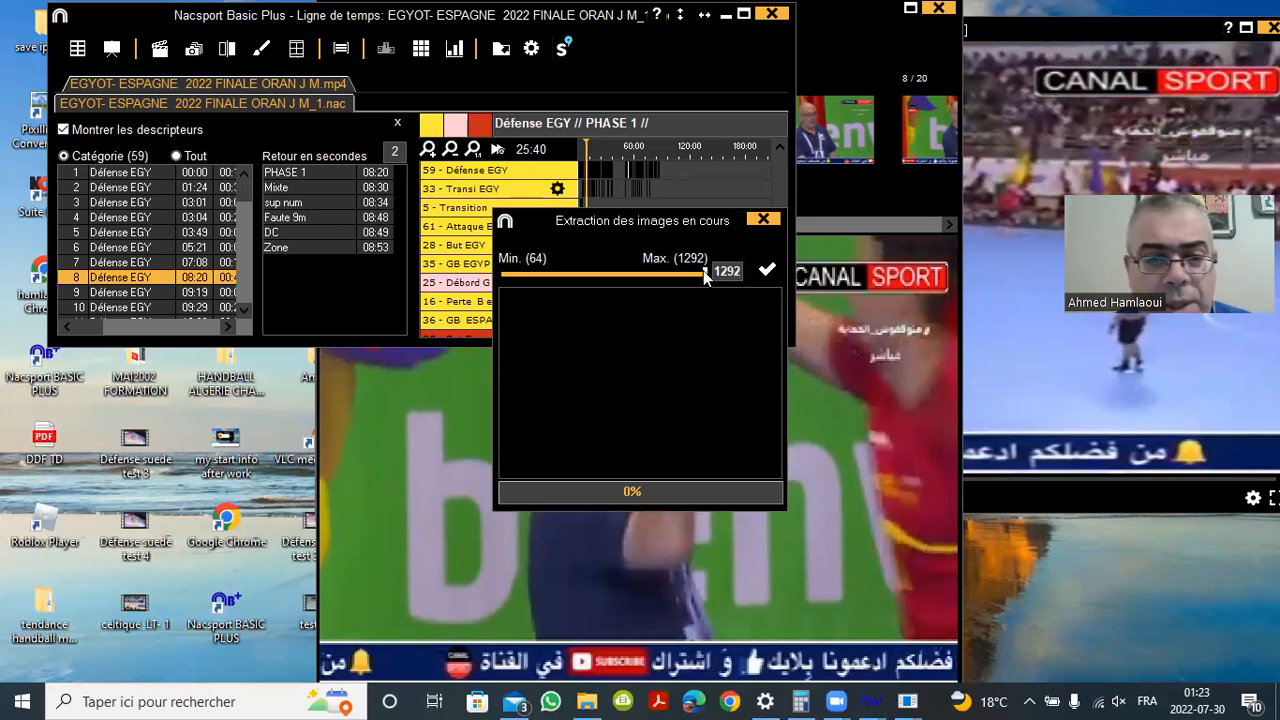
drag(679, 274, 553, 279)
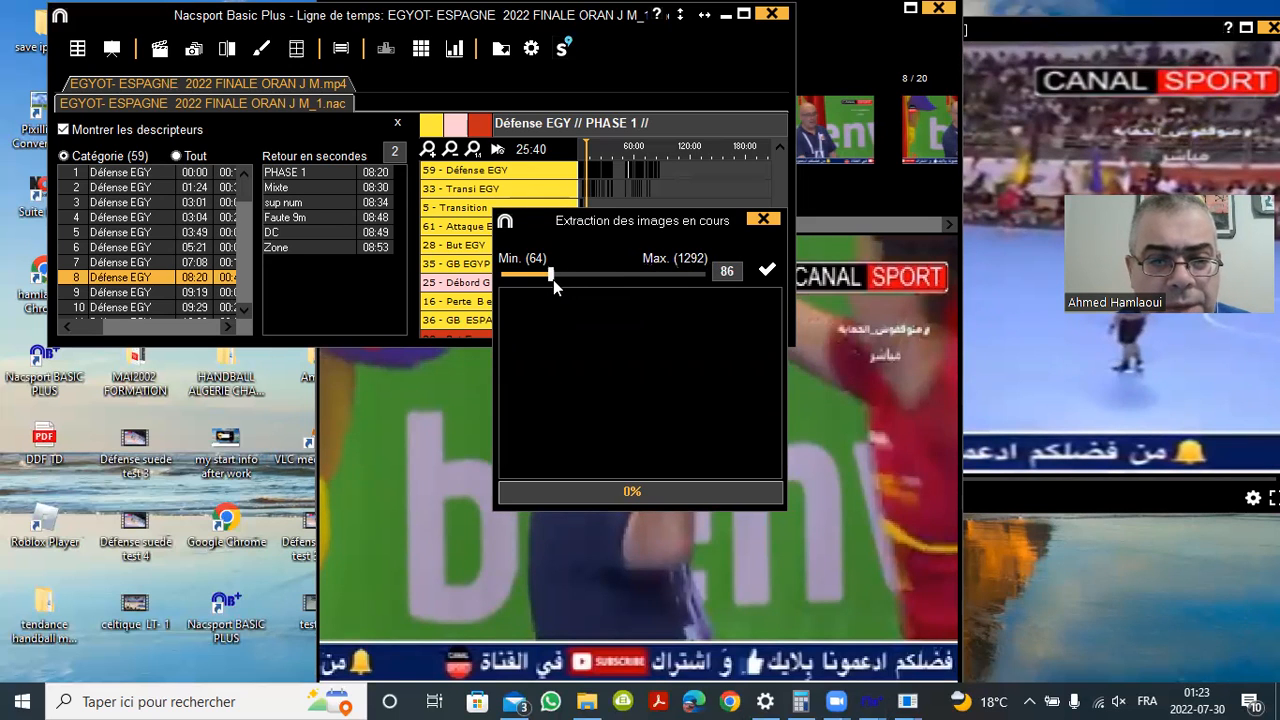
click(767, 270)
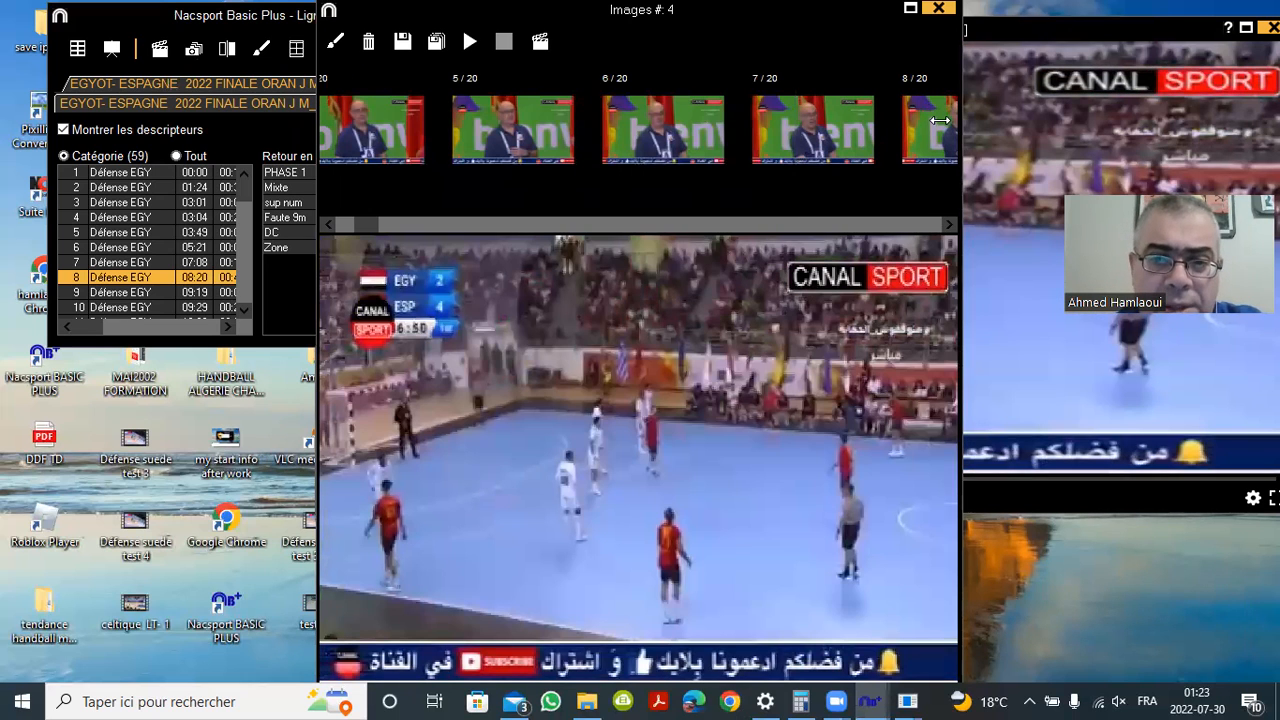
Browse forward through the extracted images to follow the Défense EGY action up to the shot at match time 7:22
click(940, 120)
scroll(940, 120, down, 1)
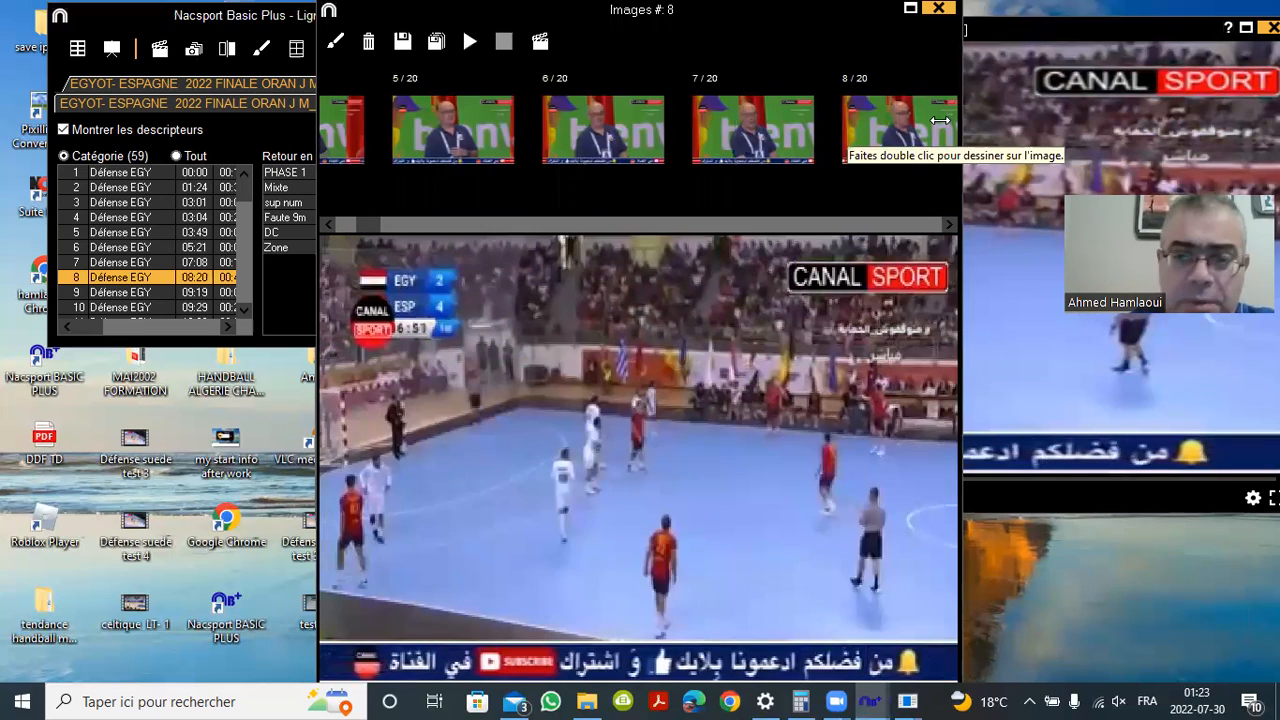
scroll(940, 120, down, 4)
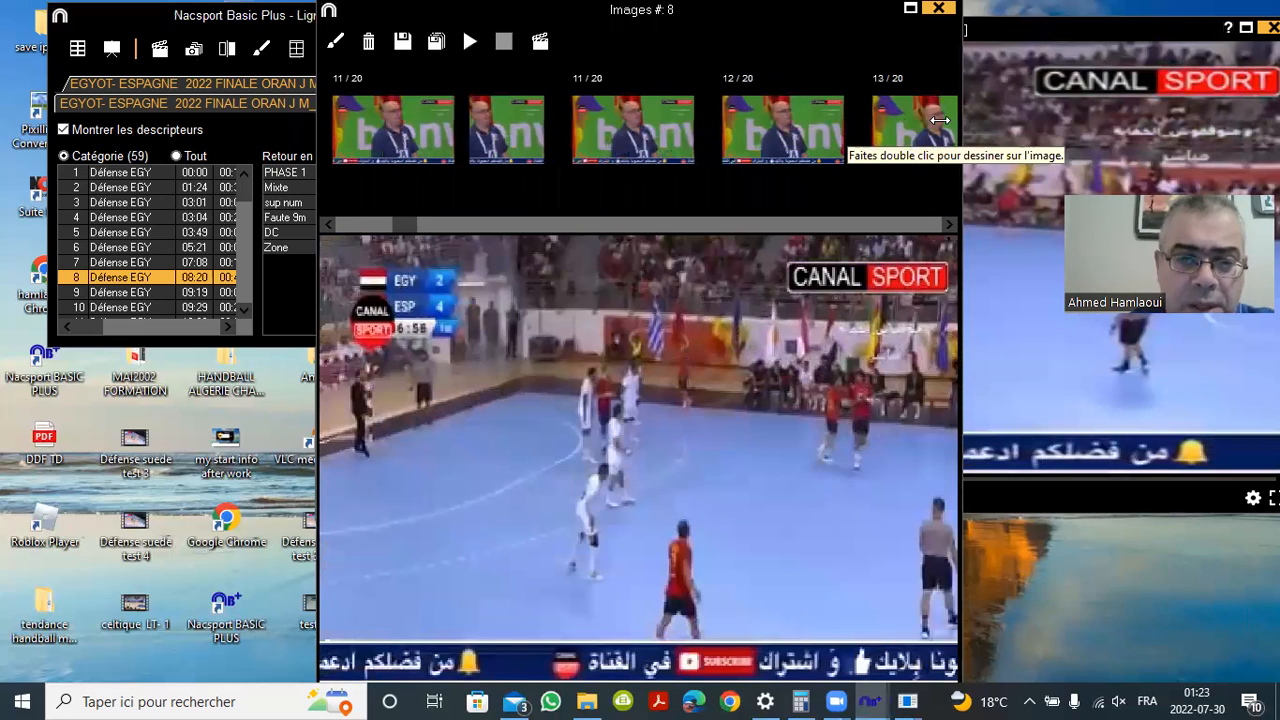
scroll(940, 120, down, 4)
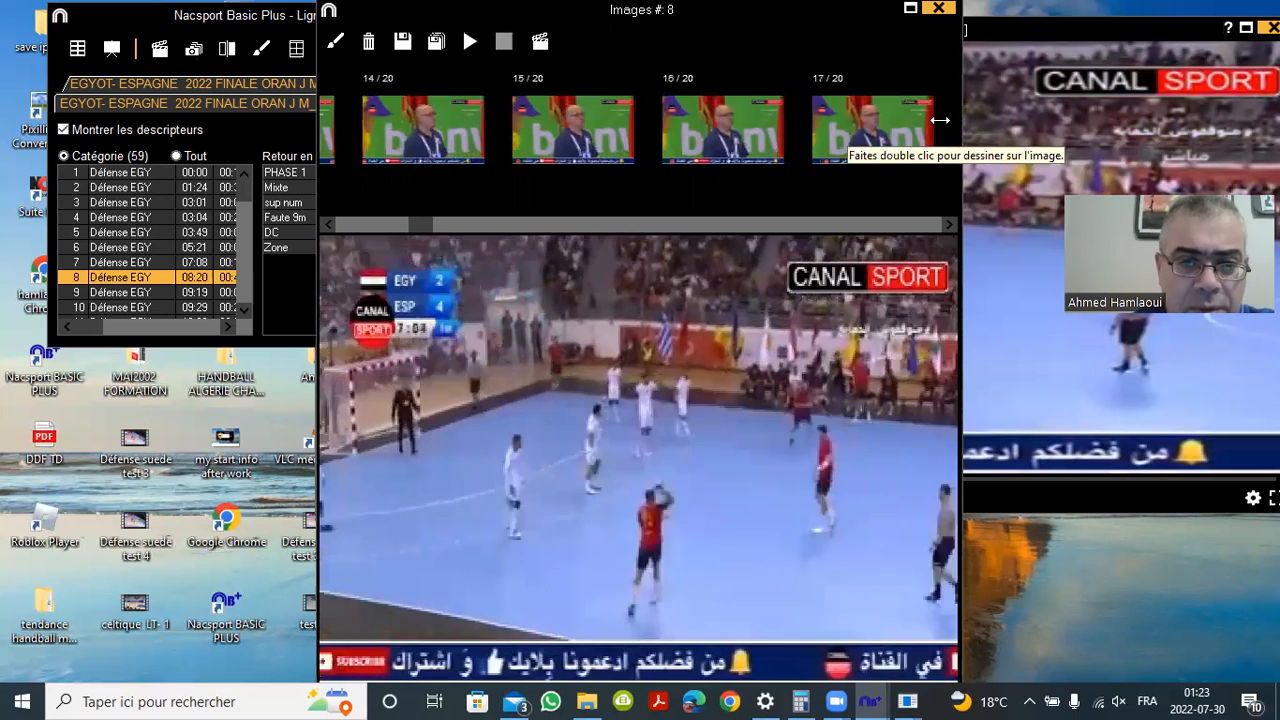
scroll(940, 120, down, 1)
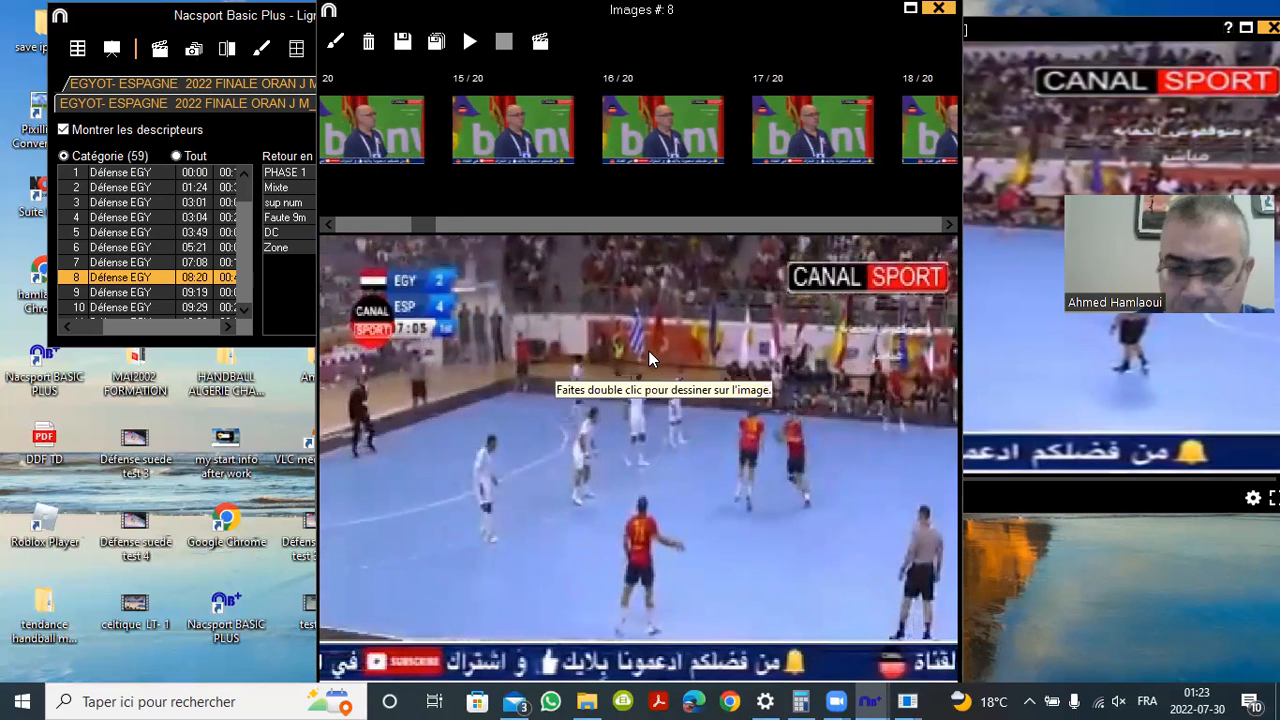
scroll(649, 351, down, 1)
scroll(649, 351, down, 4)
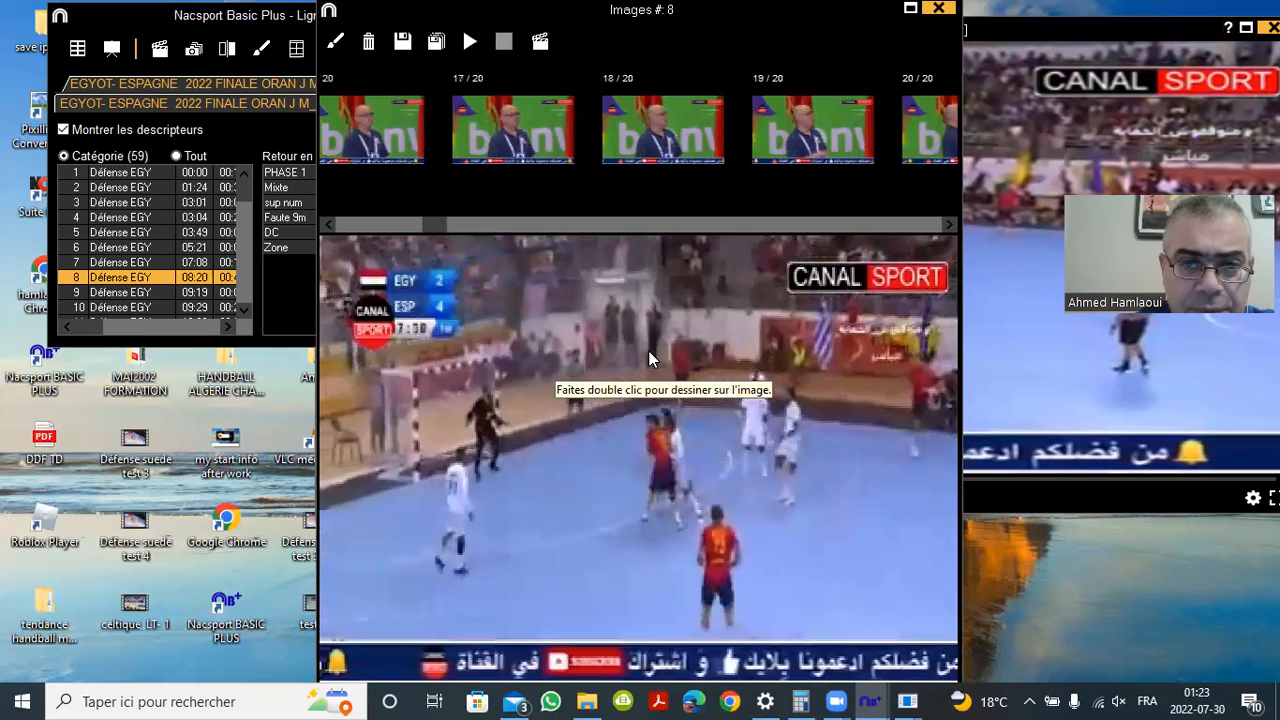
scroll(649, 351, down, 2)
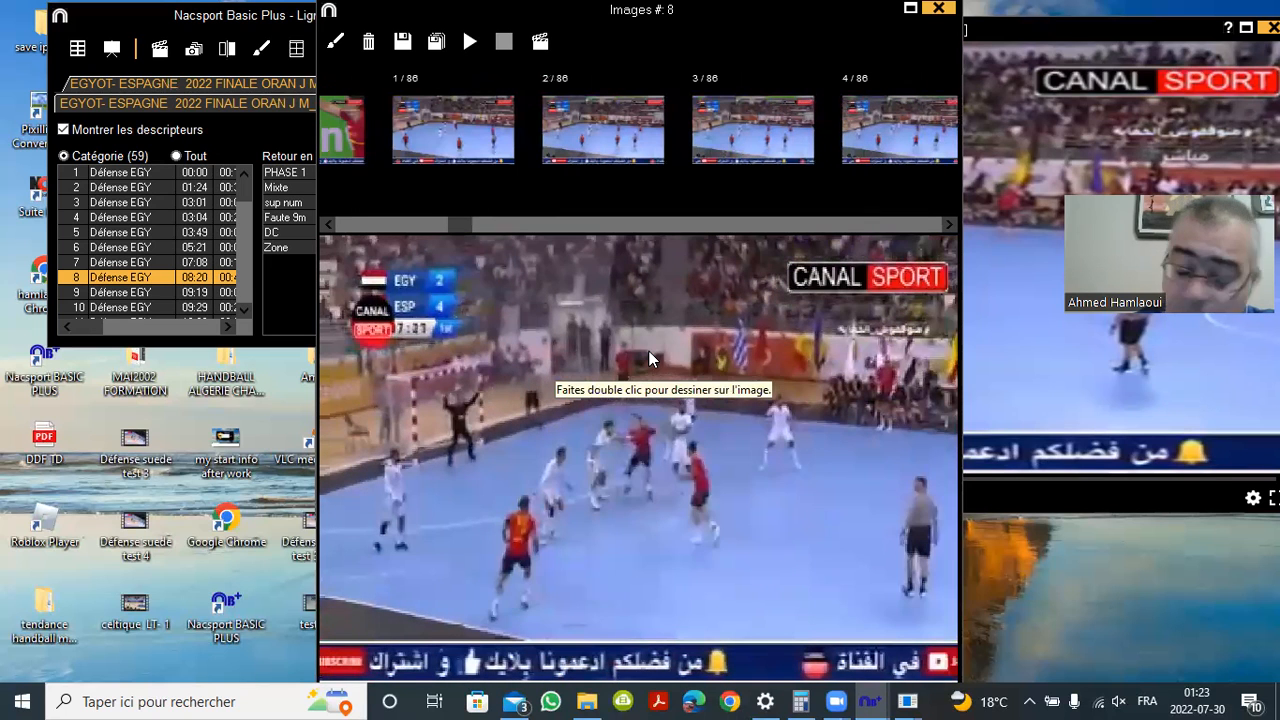
scroll(649, 351, down, 3)
scroll(649, 351, down, 1)
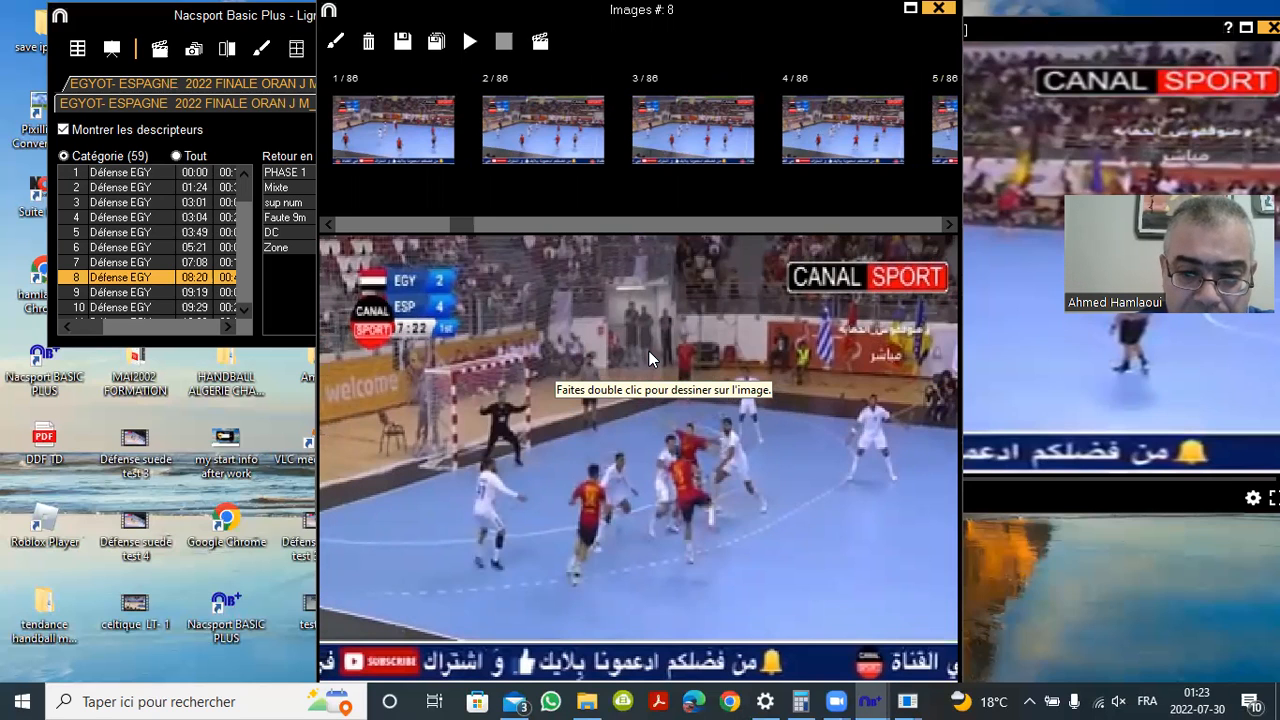
scroll(649, 351, down, 1)
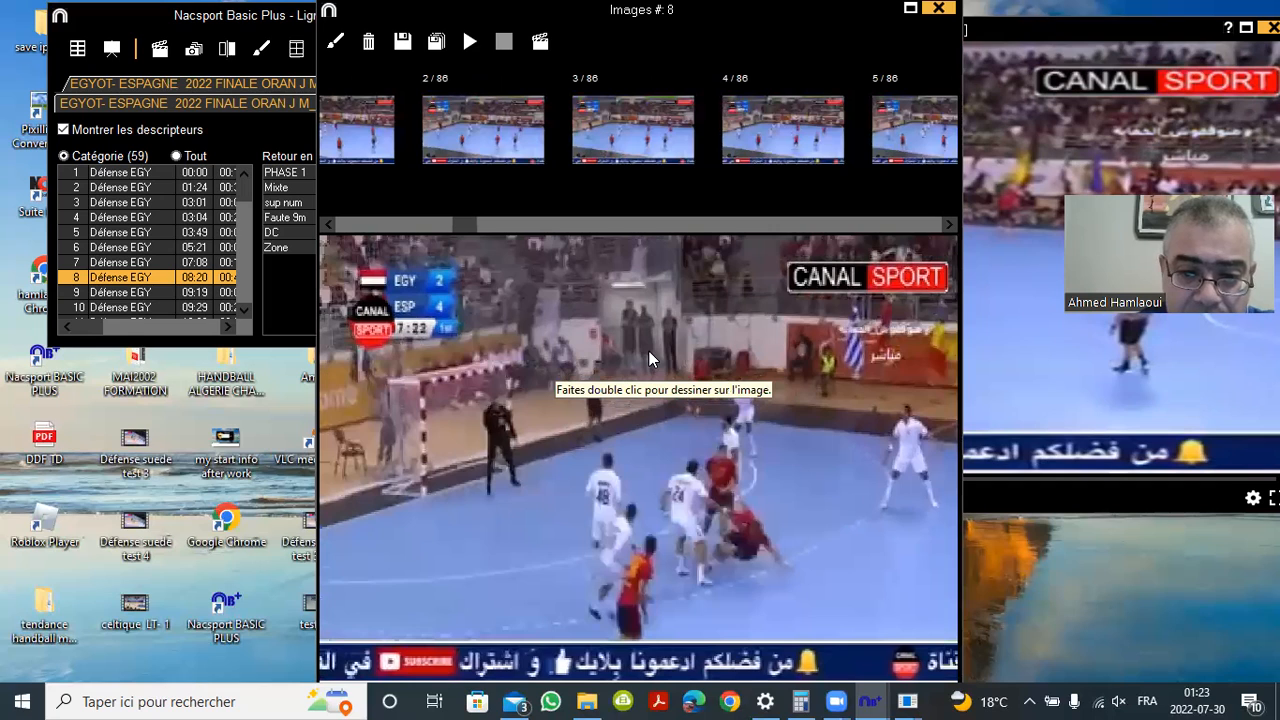
scroll(649, 351, down, 5)
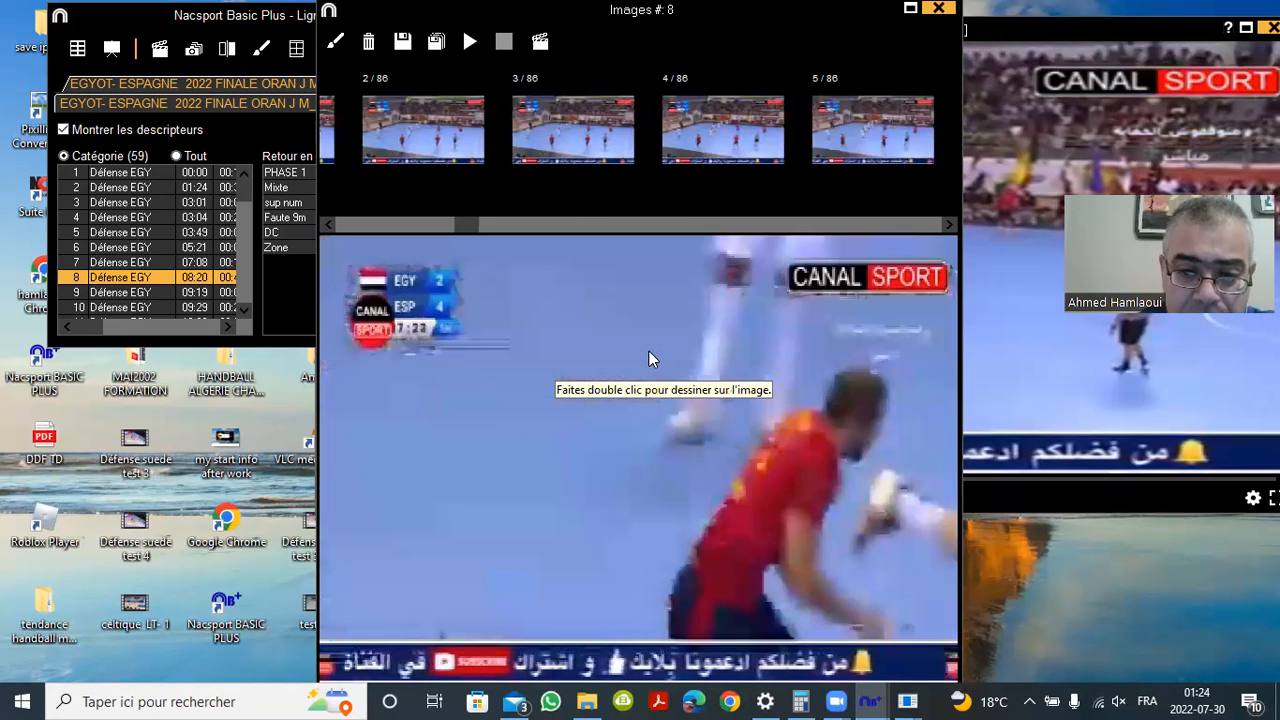
Step back and forth through the images around match time 7:18 to 7:23 to examine the defensive play frame by frame
scroll(649, 351, up, 3)
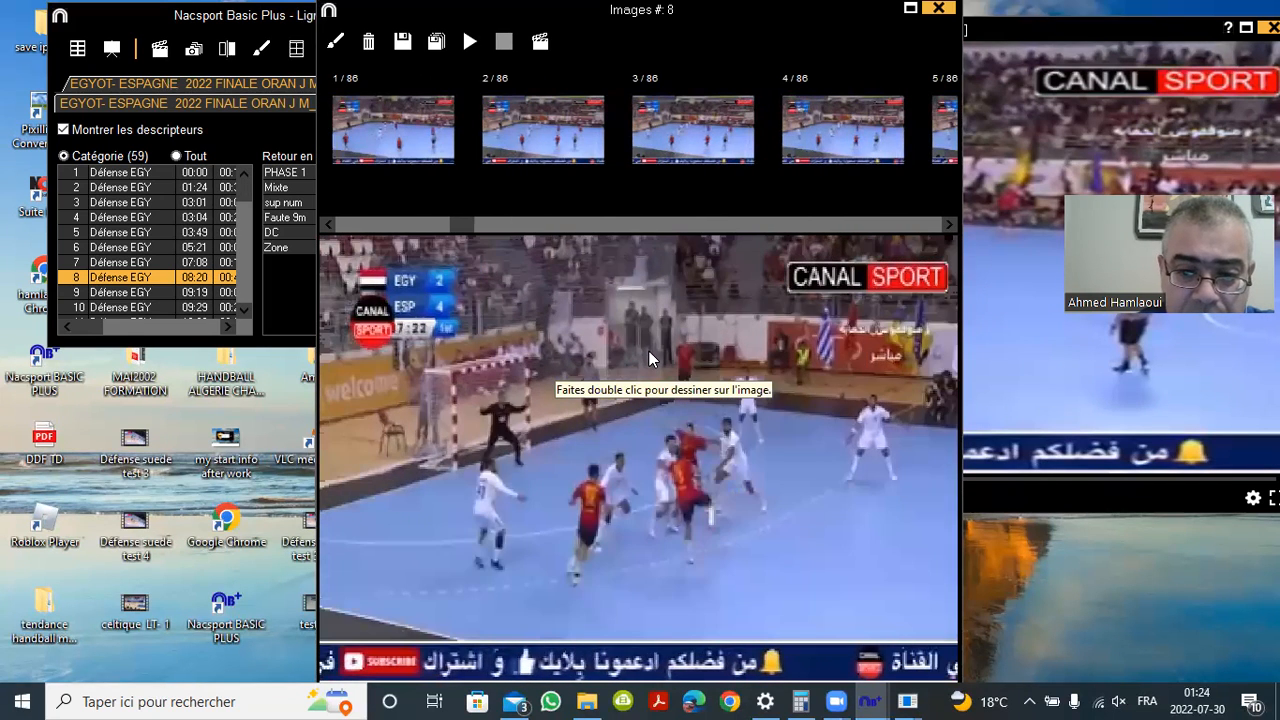
scroll(649, 351, down, 2)
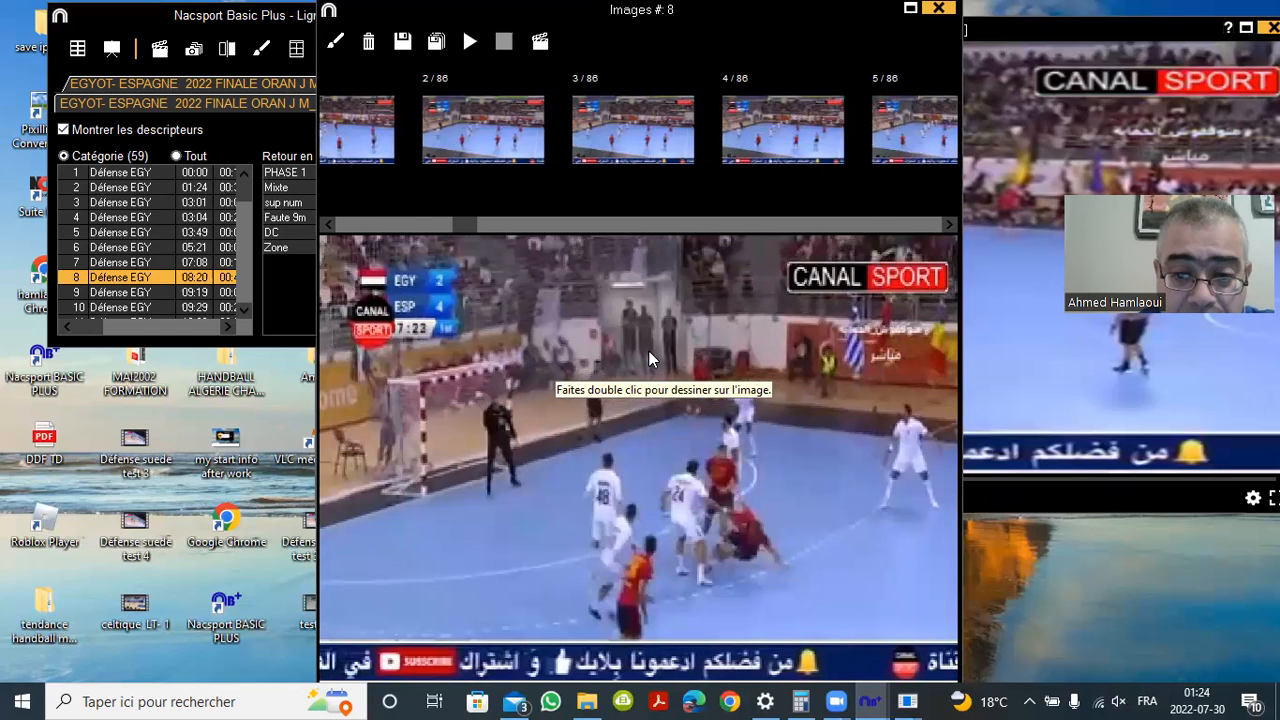
scroll(649, 351, down, 1)
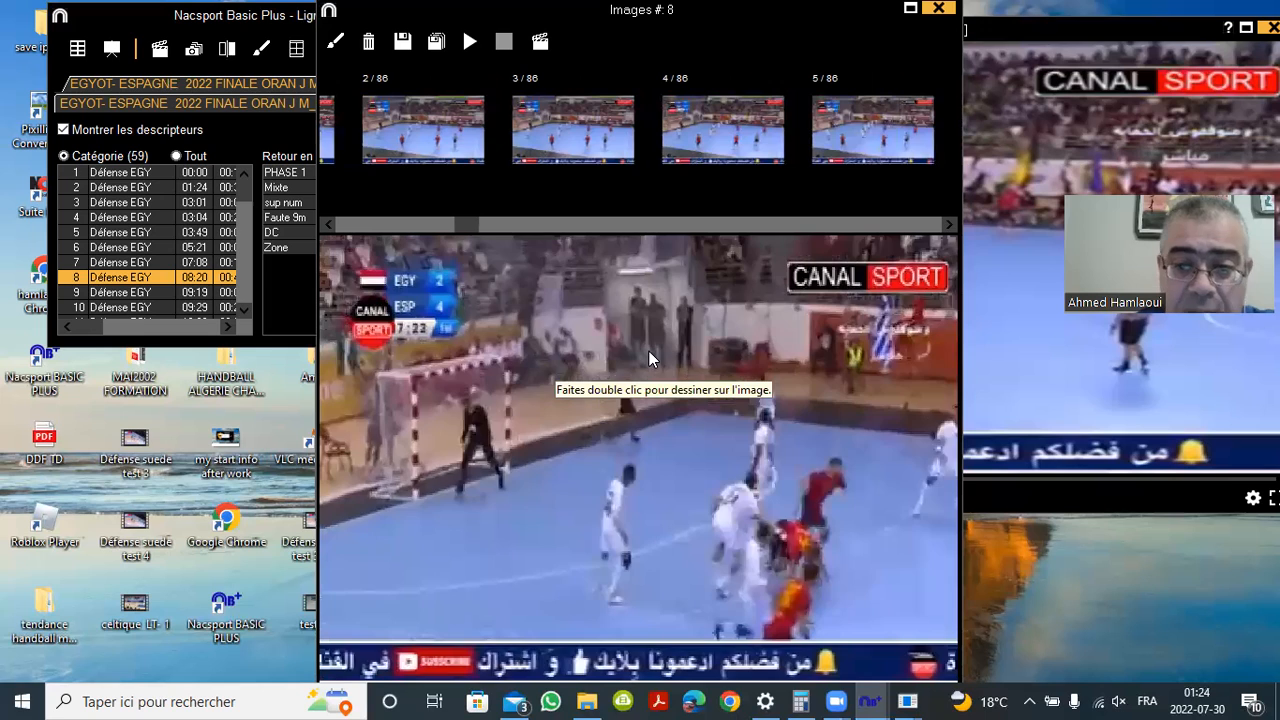
scroll(649, 351, down, 1)
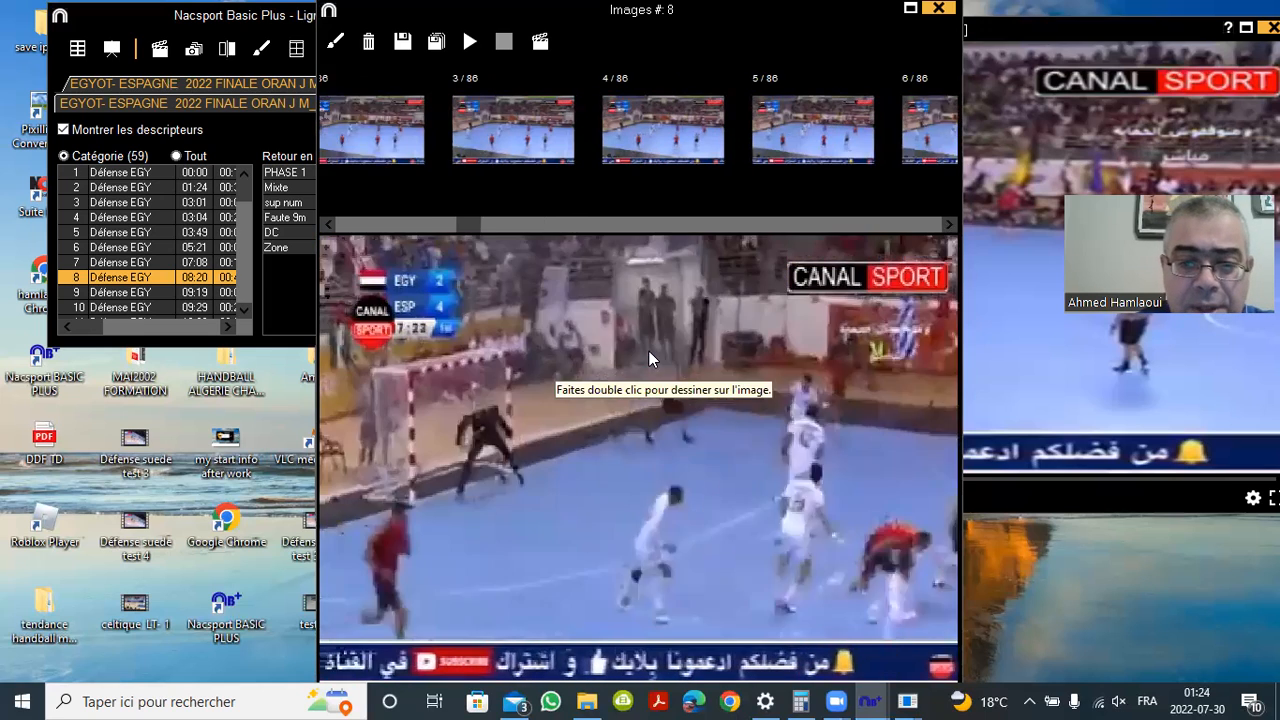
scroll(649, 351, up, 3)
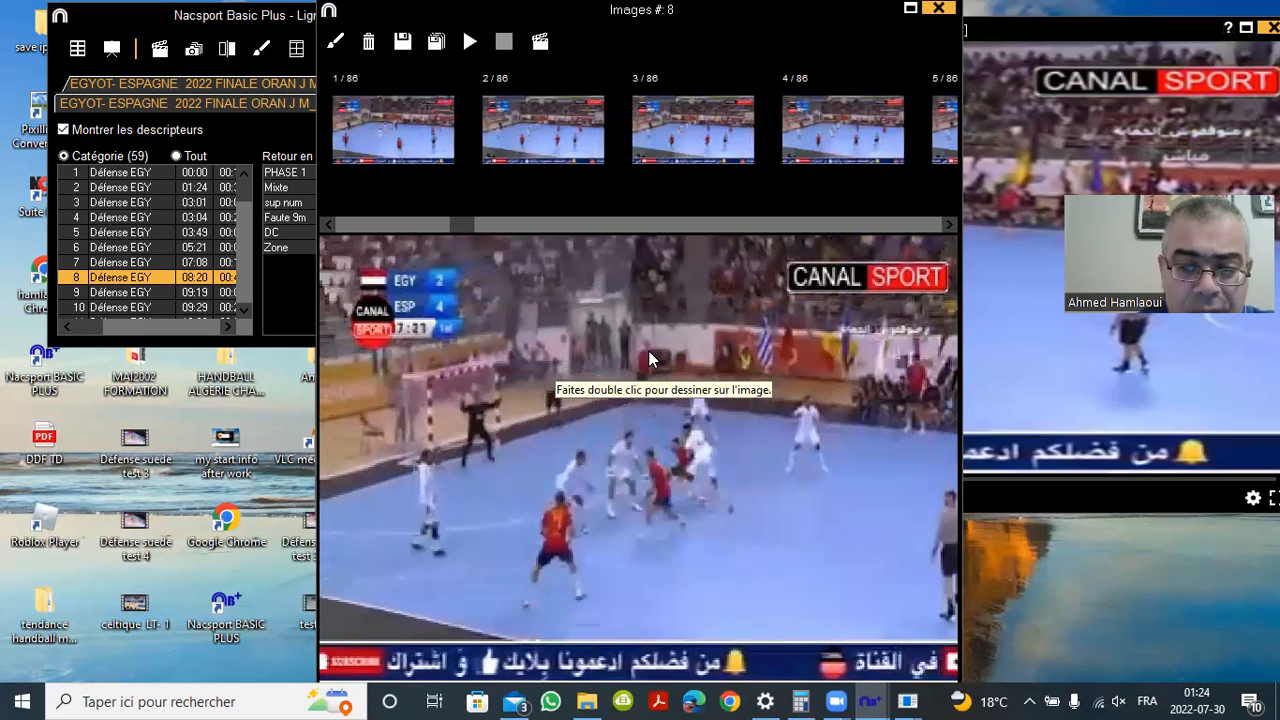
scroll(649, 358, up, 1)
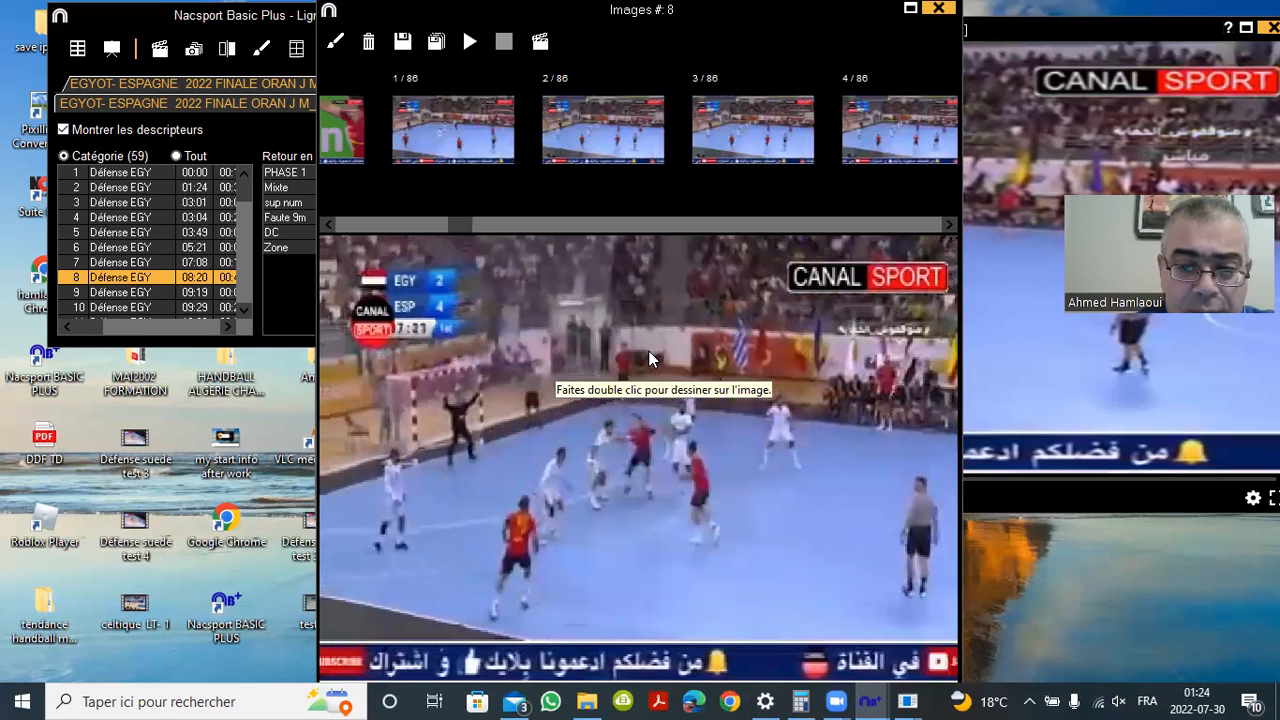
scroll(649, 351, up, 2)
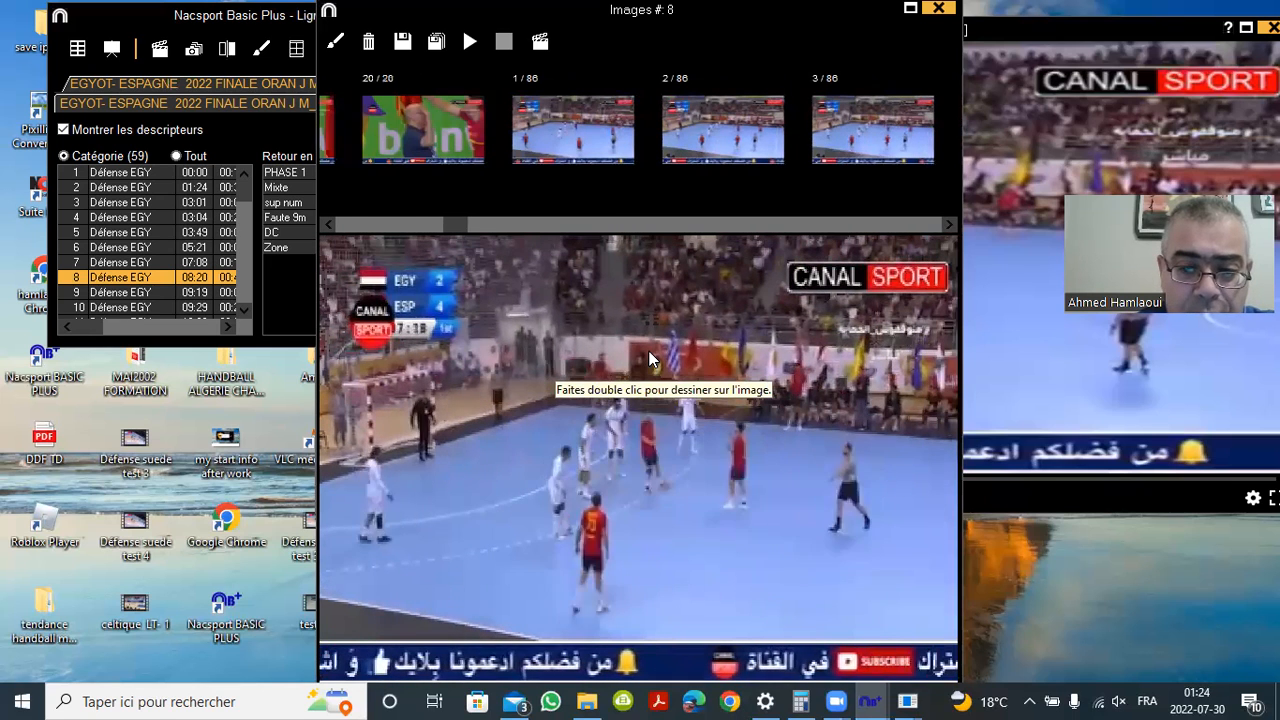
scroll(649, 351, up, 1)
scroll(649, 351, down, 2)
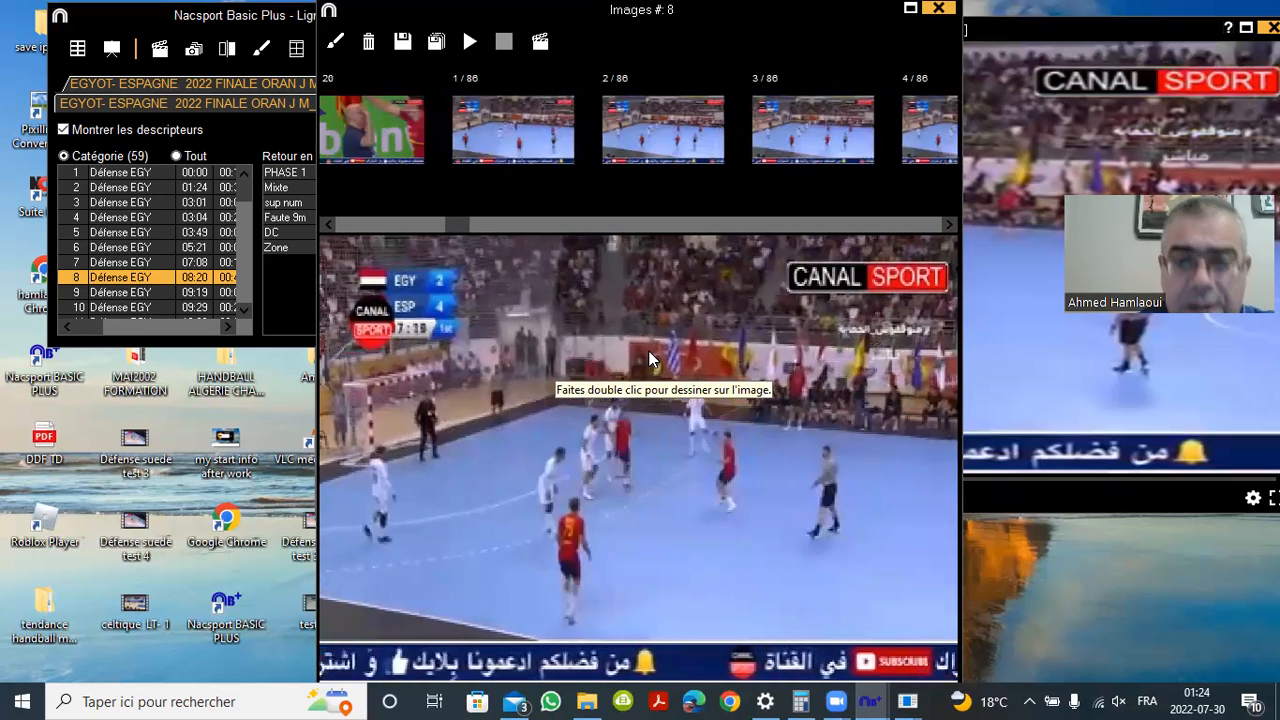
scroll(649, 351, down, 4)
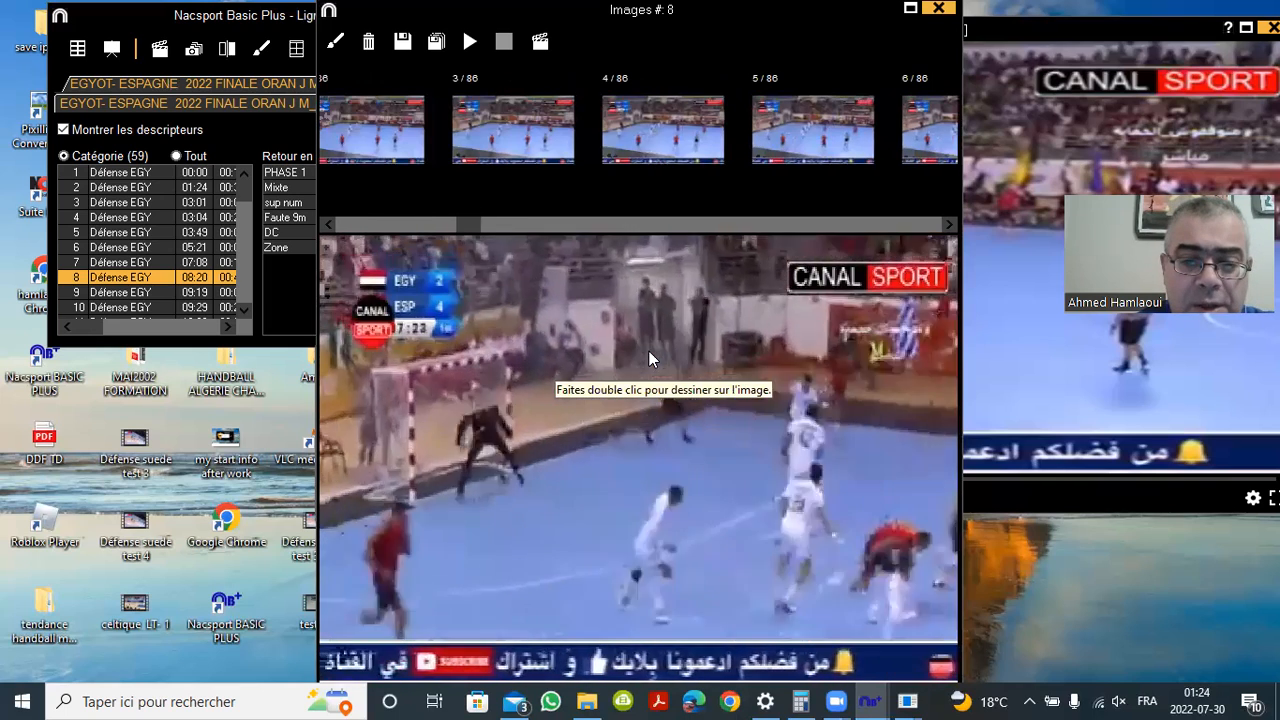
scroll(649, 351, down, 2)
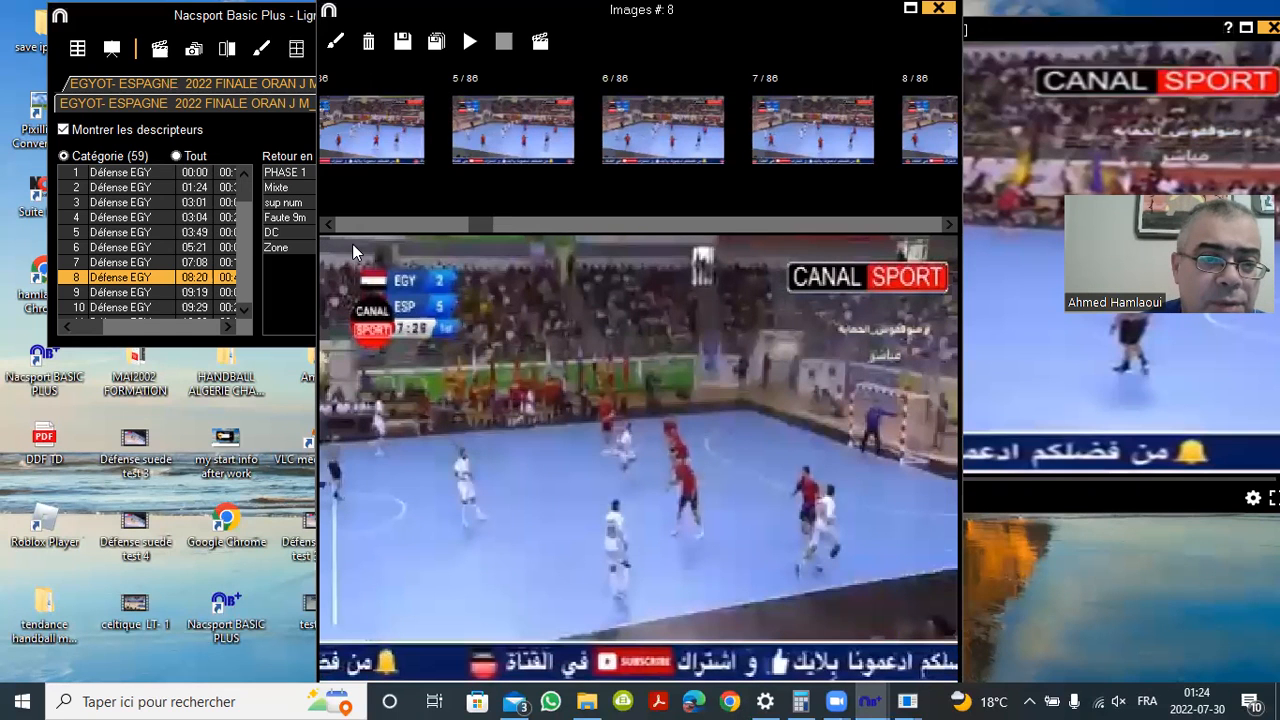
Close the extracted image sequence without saving the images and return to the timeline
click(278, 141)
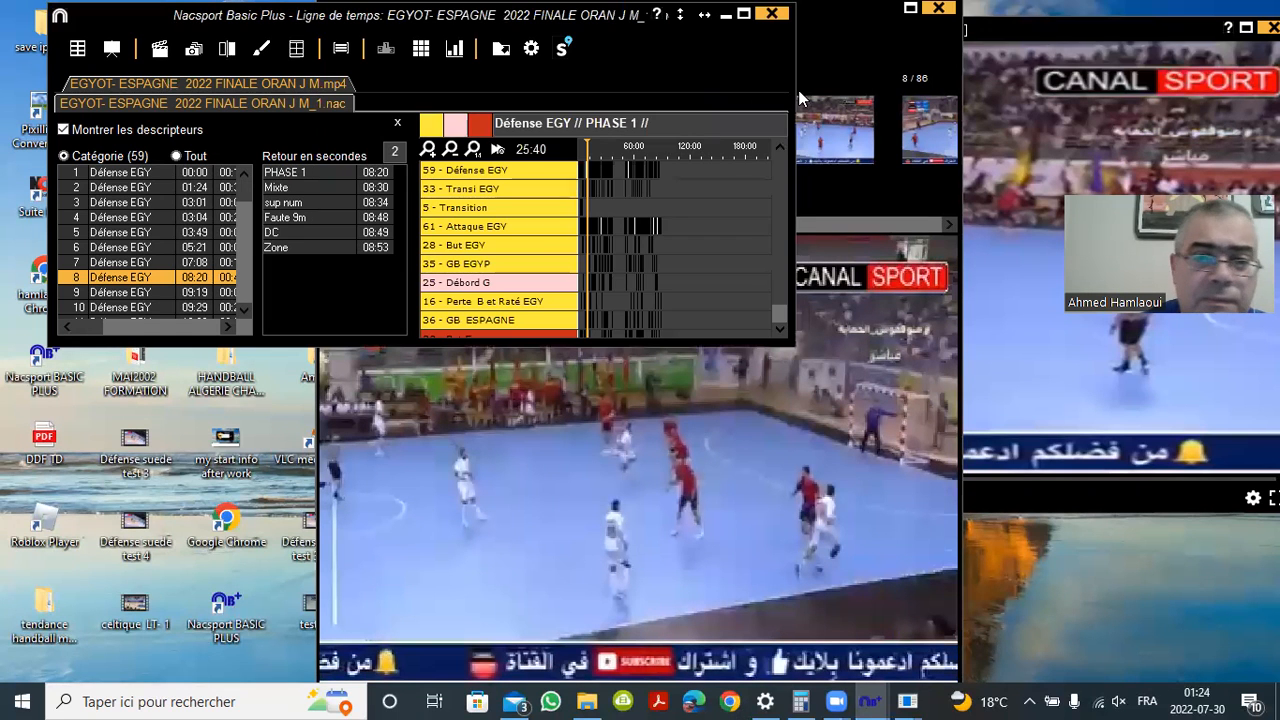
click(936, 10)
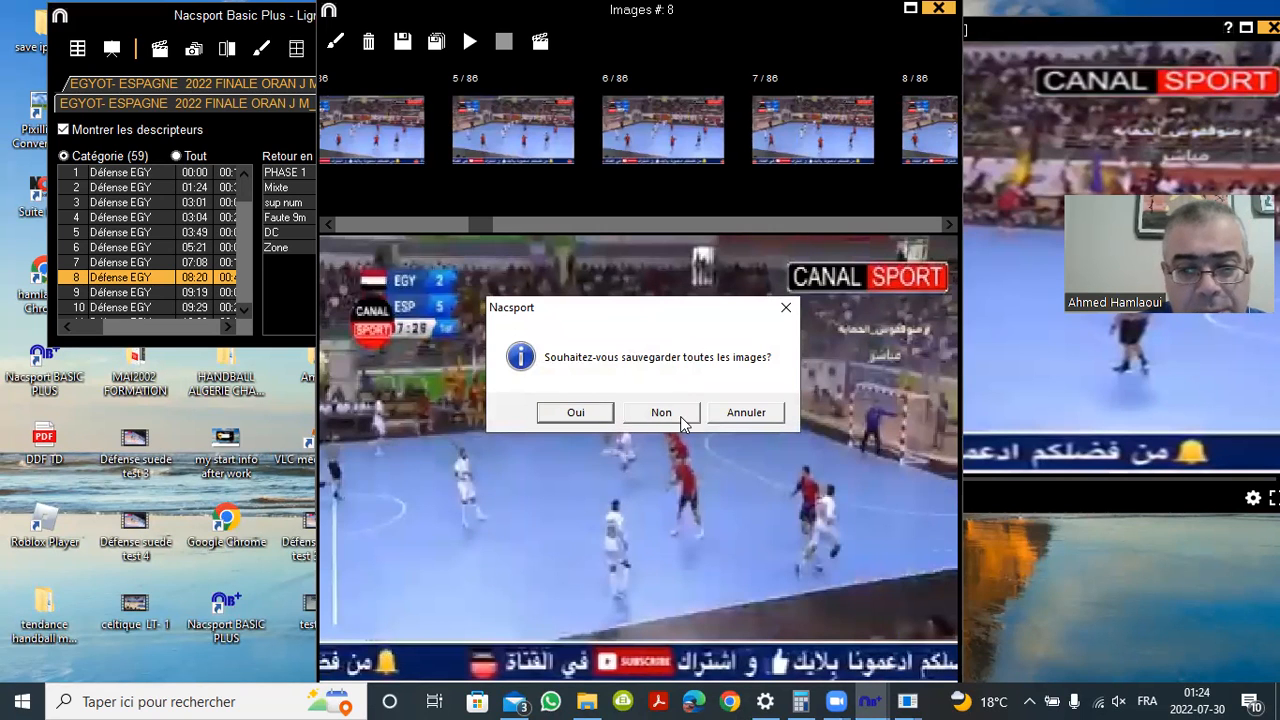
click(661, 413)
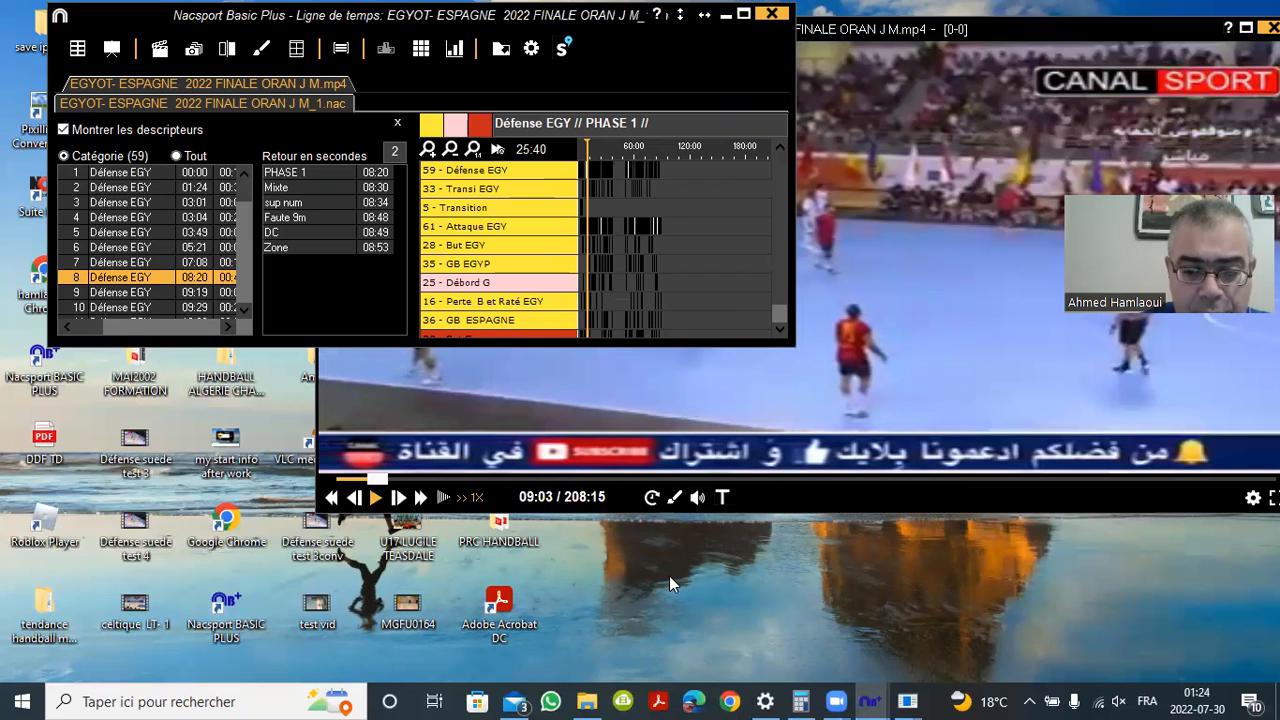
Switch to Microsoft Edge, open the suggested nacsport.com/fr-fr/courses.php page, and go to the Nacsport products and prices page
click(693, 700)
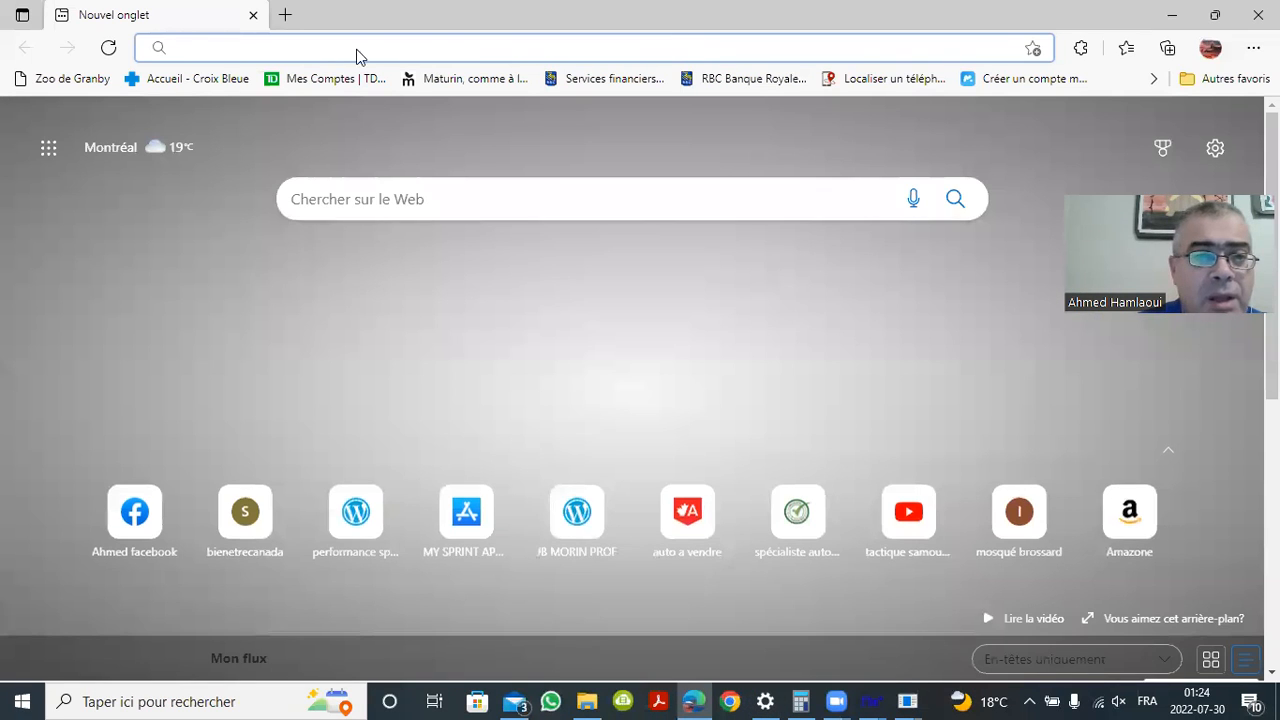
click(356, 54)
text(nacsport)
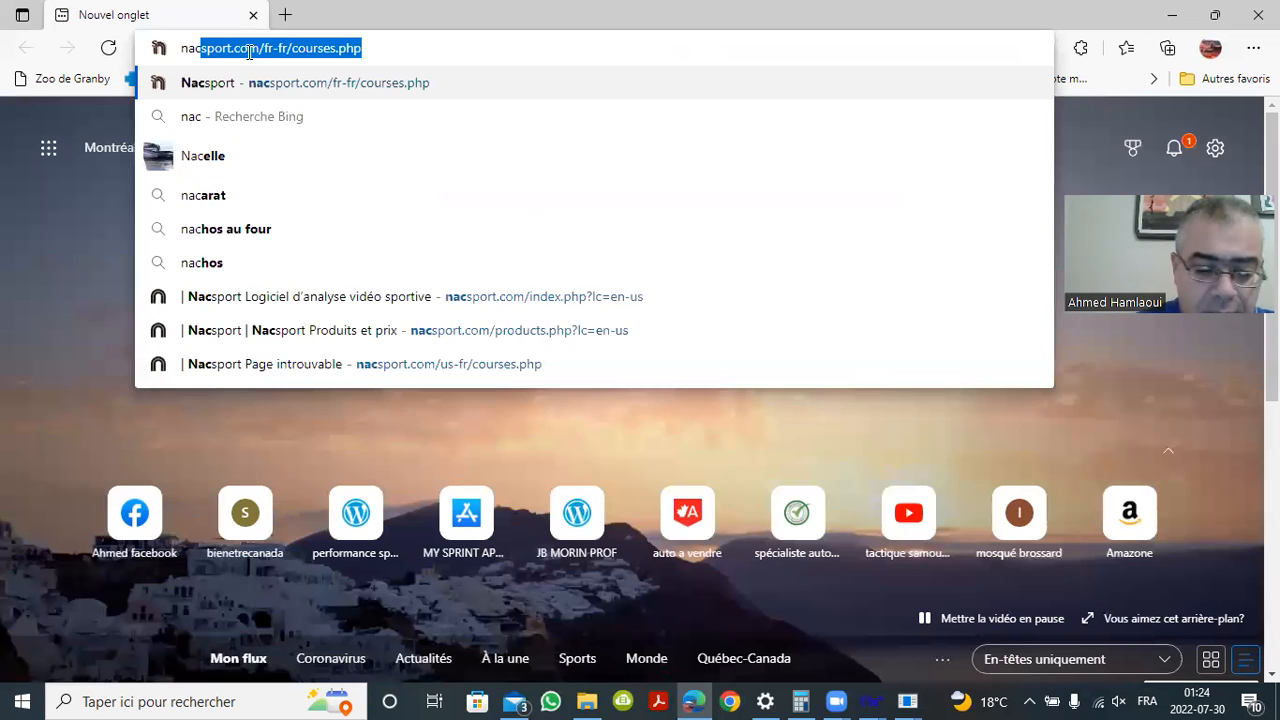
click(322, 83)
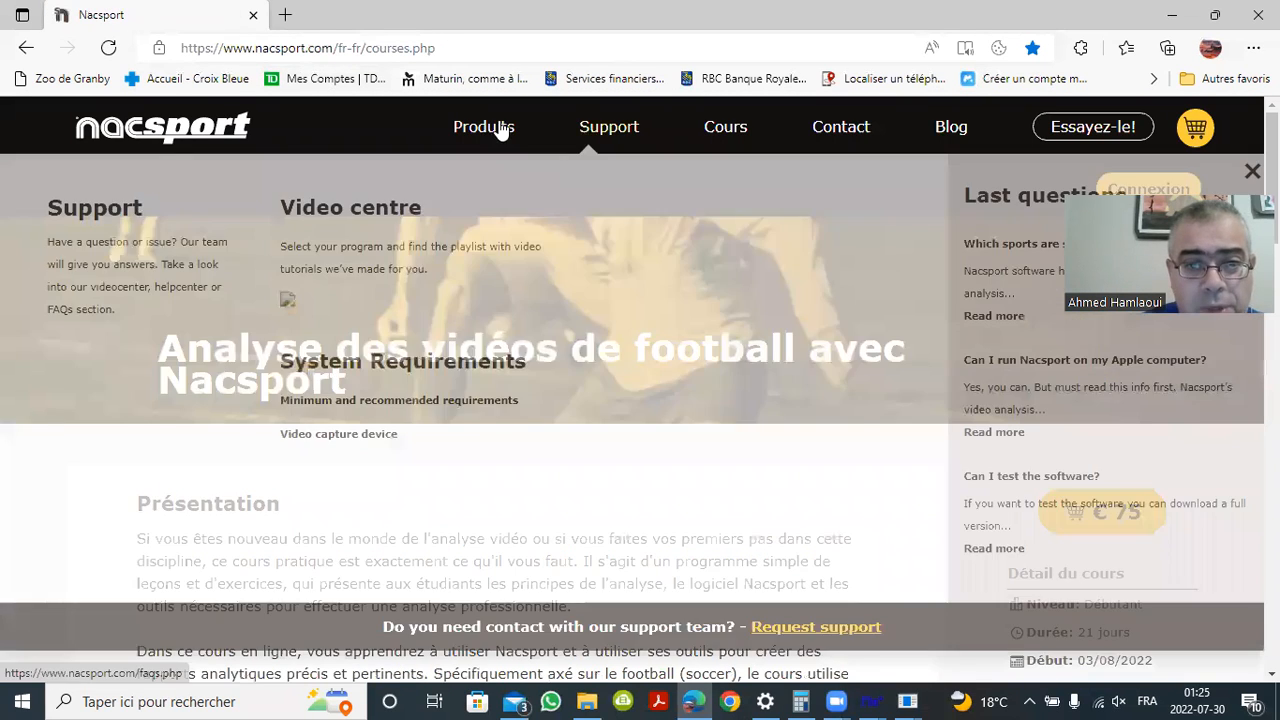
mouse_move(500, 129)
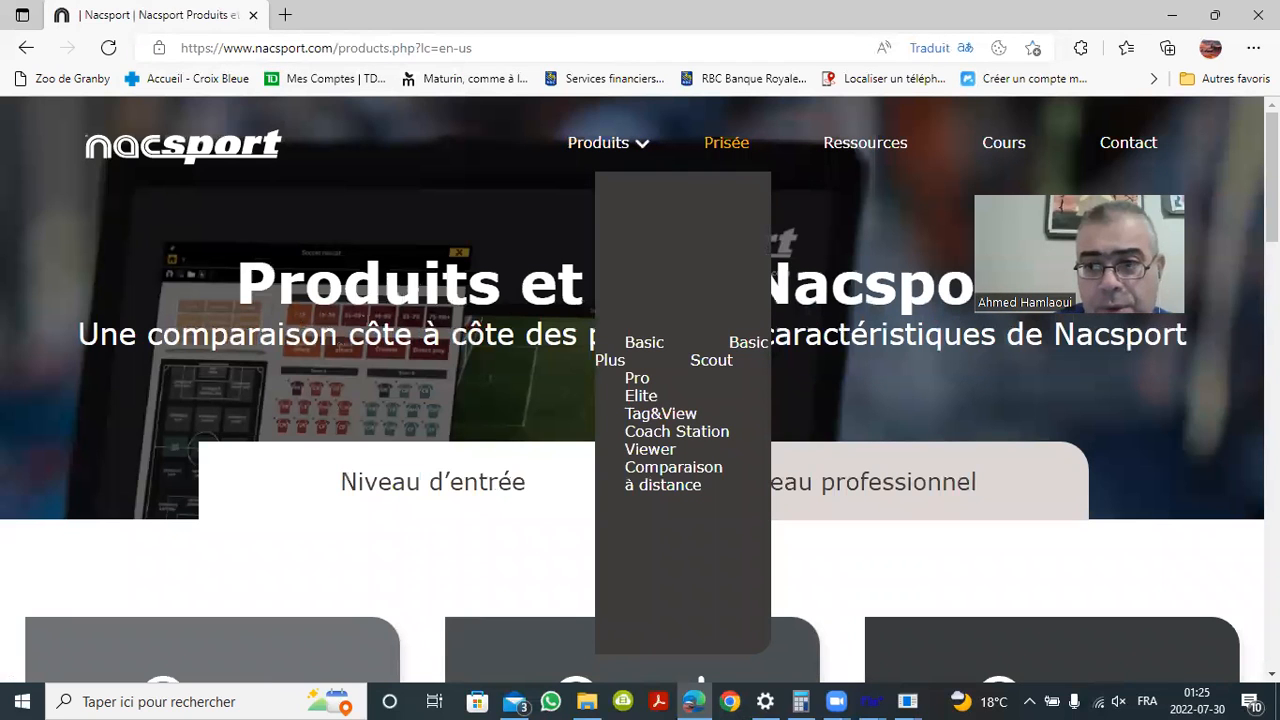
Review the entry-level product prices, open the Basic+ purchase page and choose the Lifetime payment plan to view its price
scroll(633, 390, down, 2)
scroll(633, 390, down, 3)
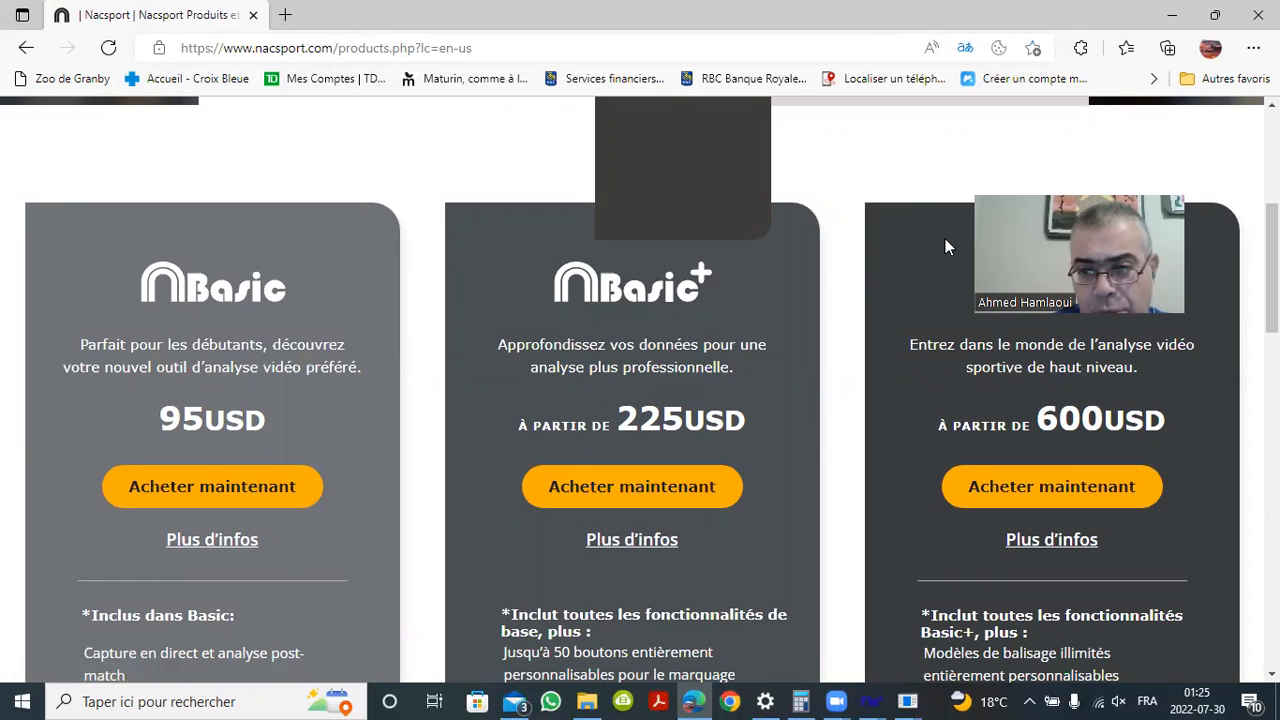
scroll(640, 389, down, 1)
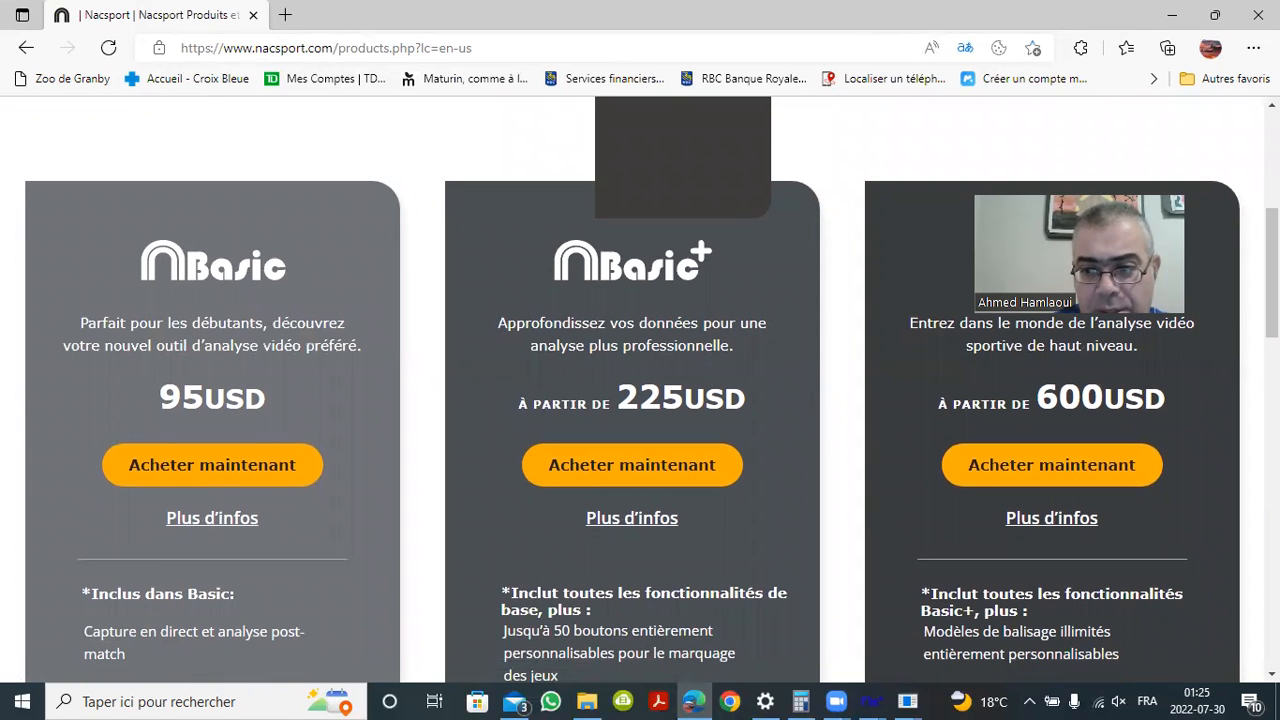
scroll(202, 378, down, 1)
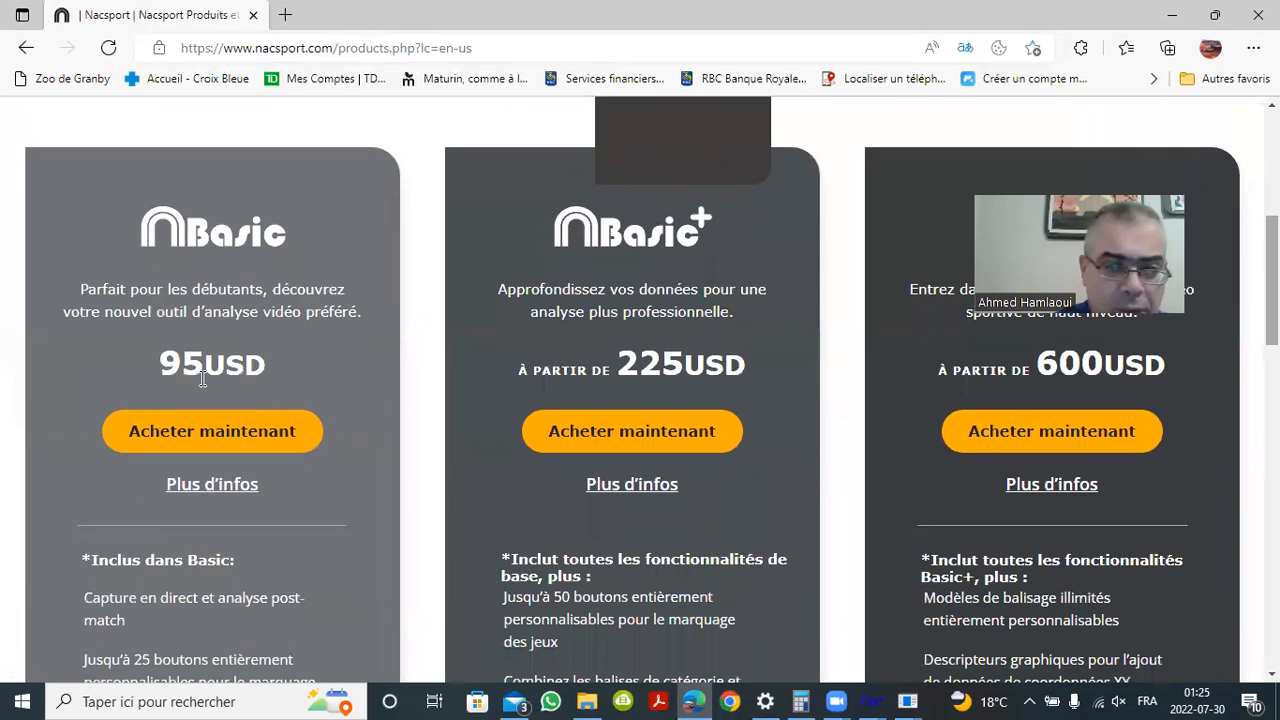
click(662, 443)
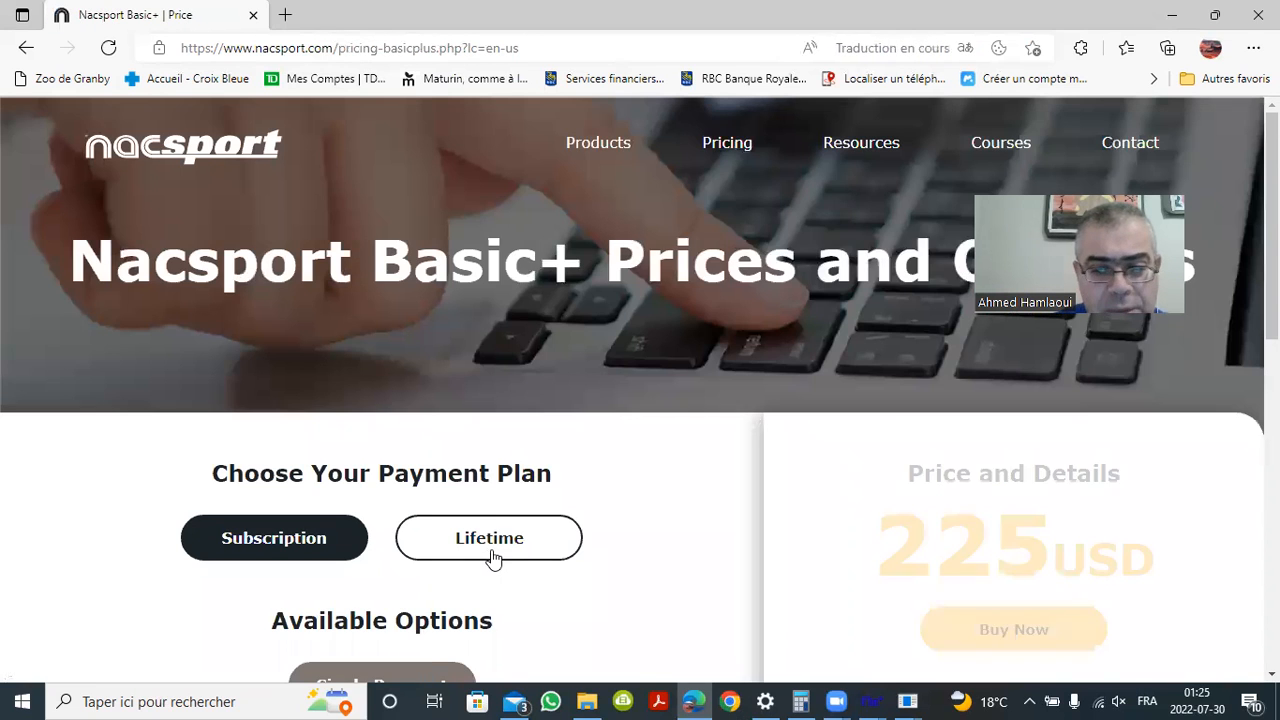
click(500, 557)
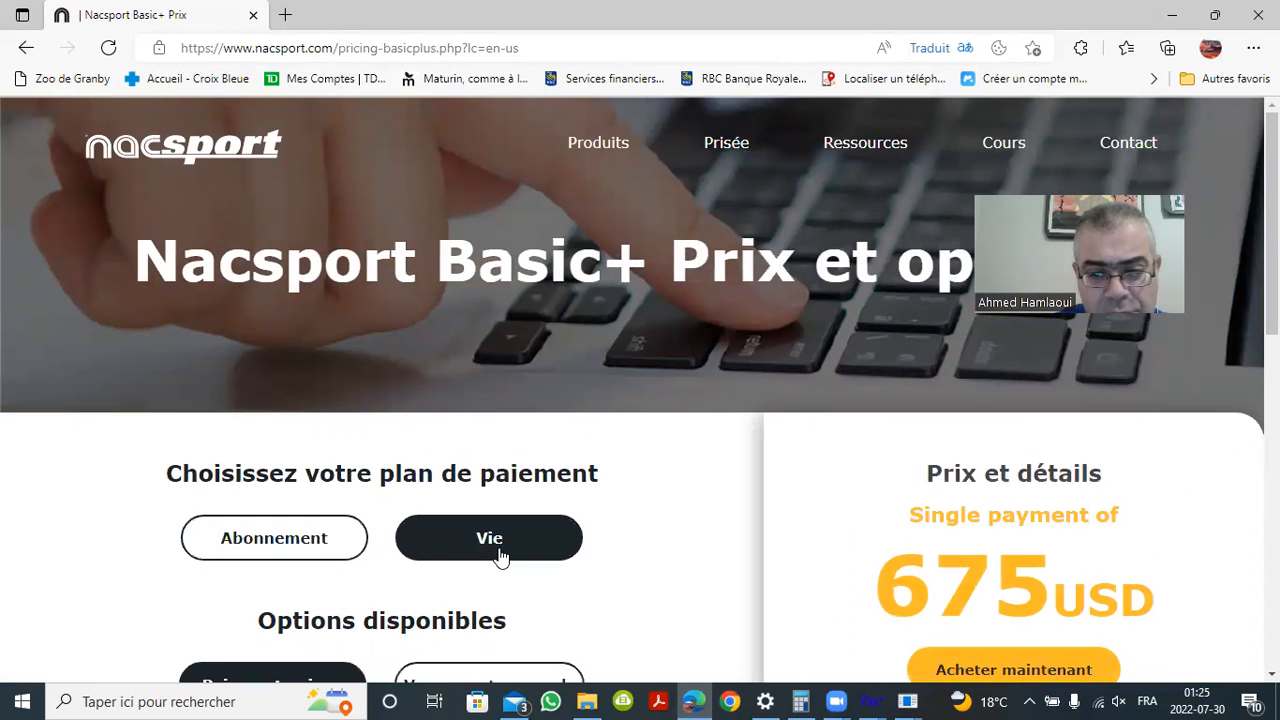
scroll(500, 540, down, 1)
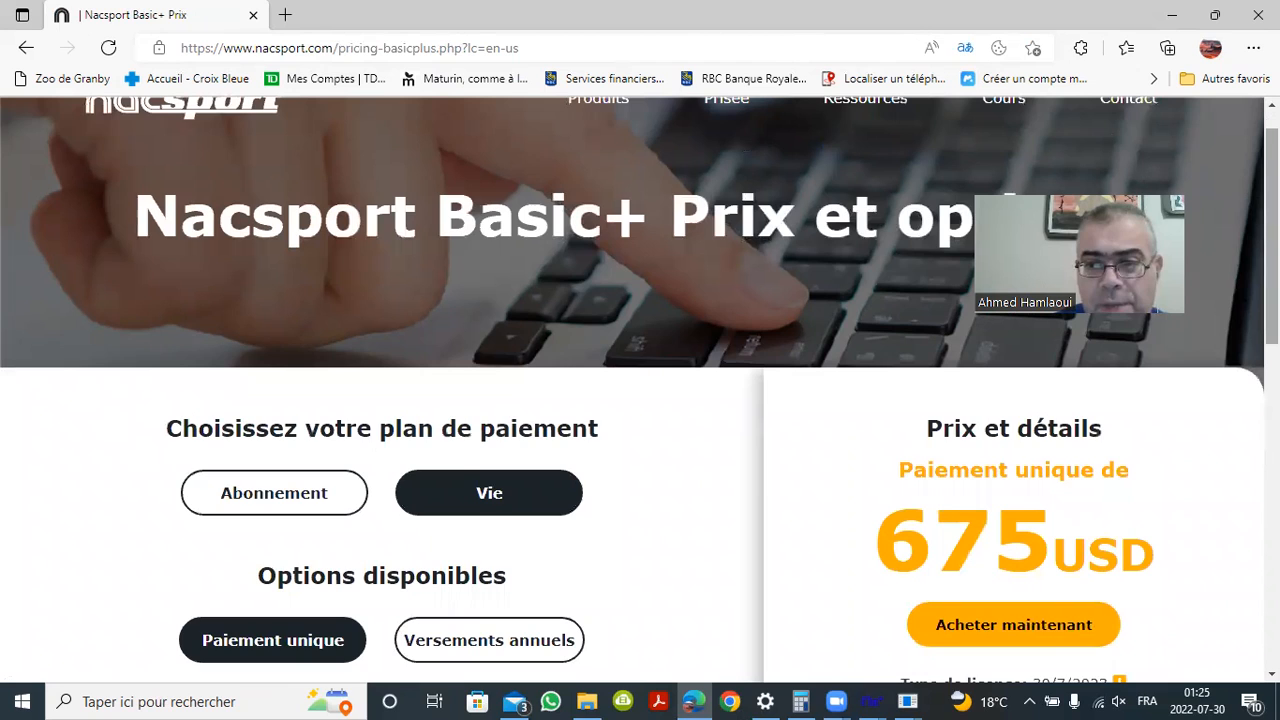
scroll(918, 155, up, 1)
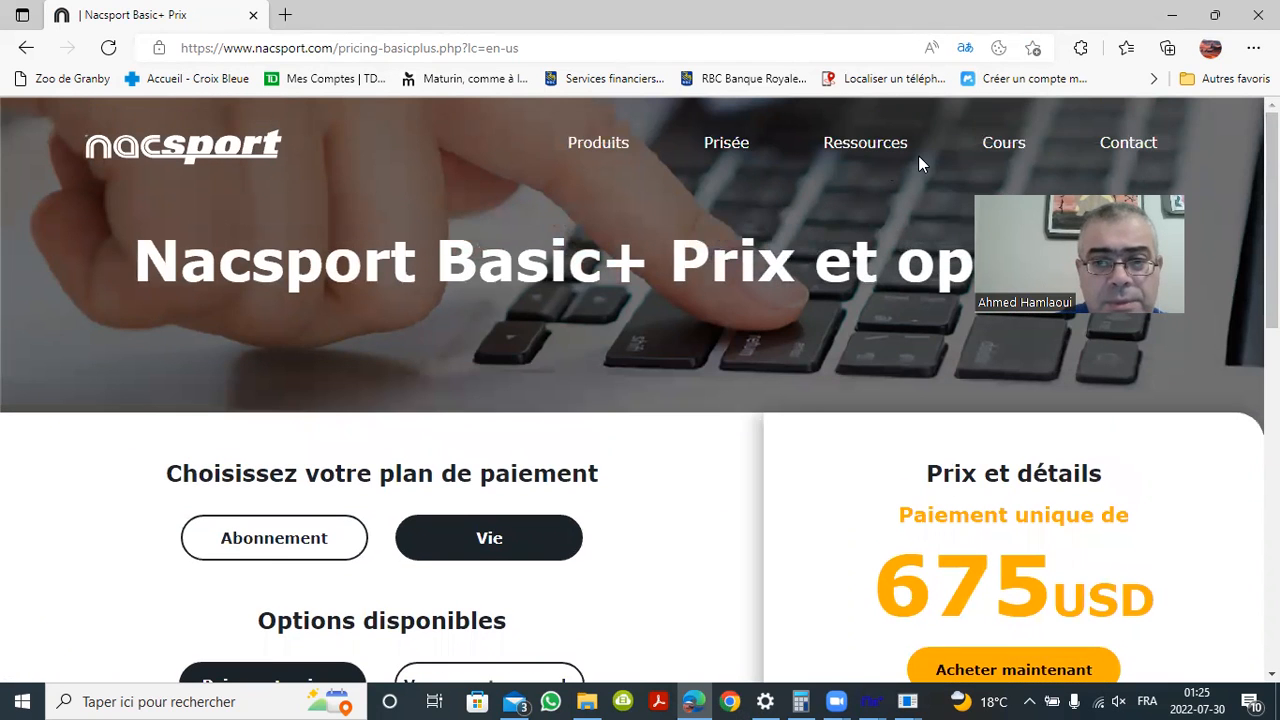
Open the Nacsport product comparison page and examine the button template features (Modèle de bouton) across the five editions
mouse_move(604, 154)
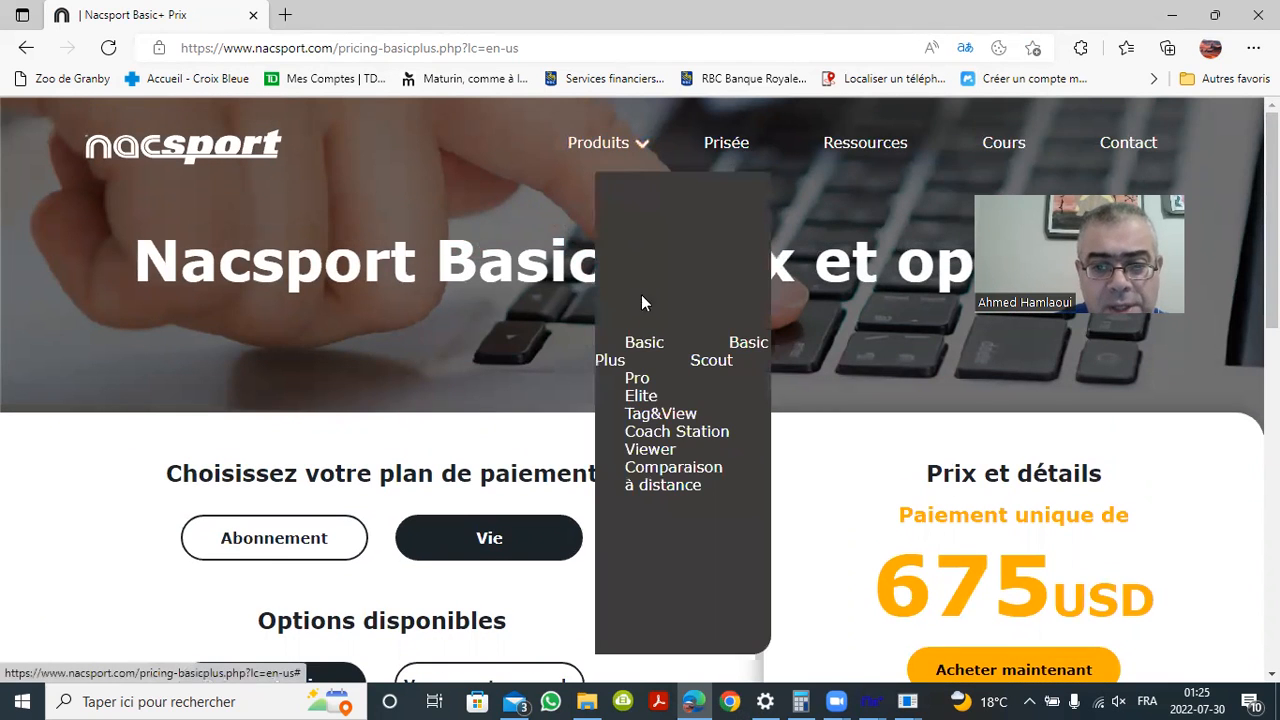
click(652, 467)
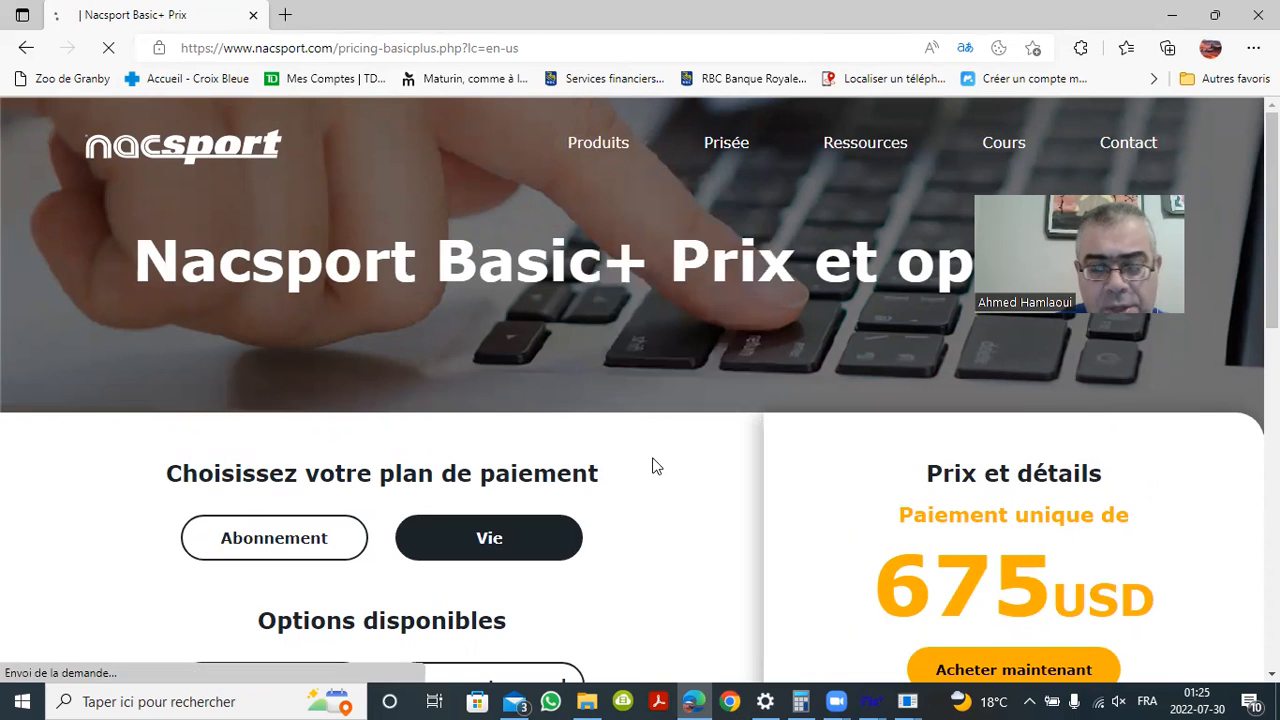
scroll(845, 349, down, 5)
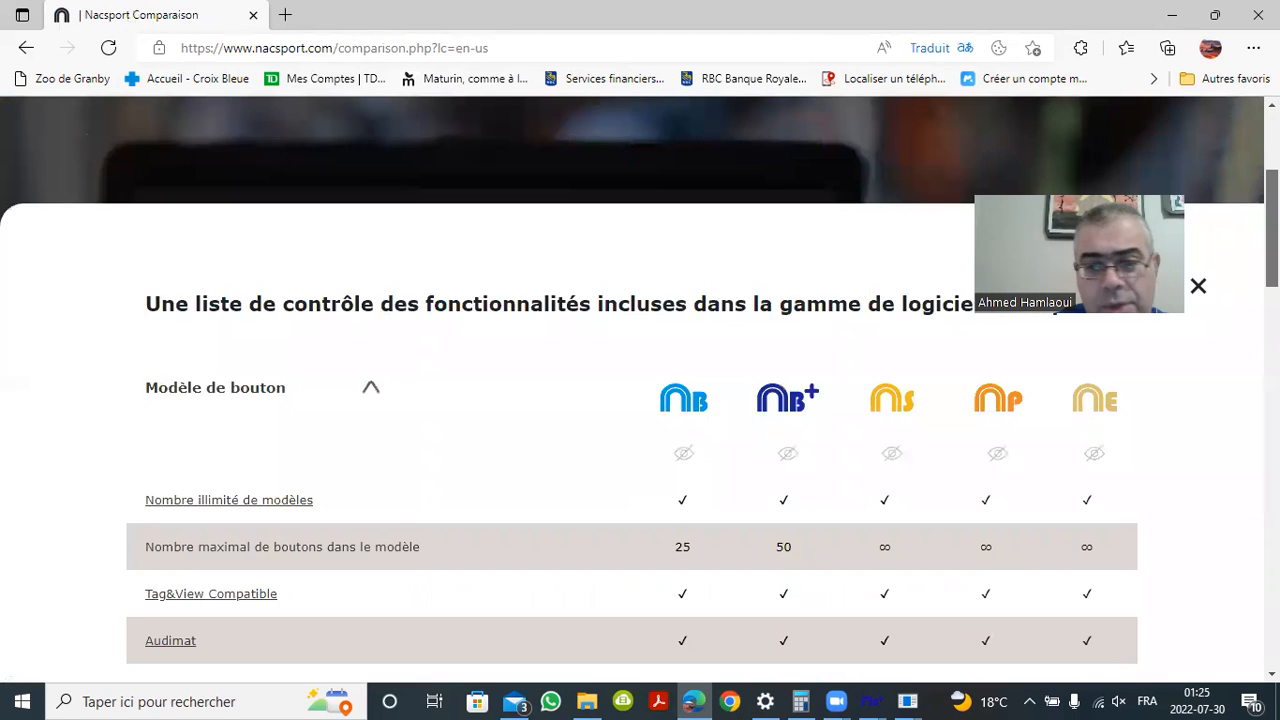
scroll(1230, 305, down, 1)
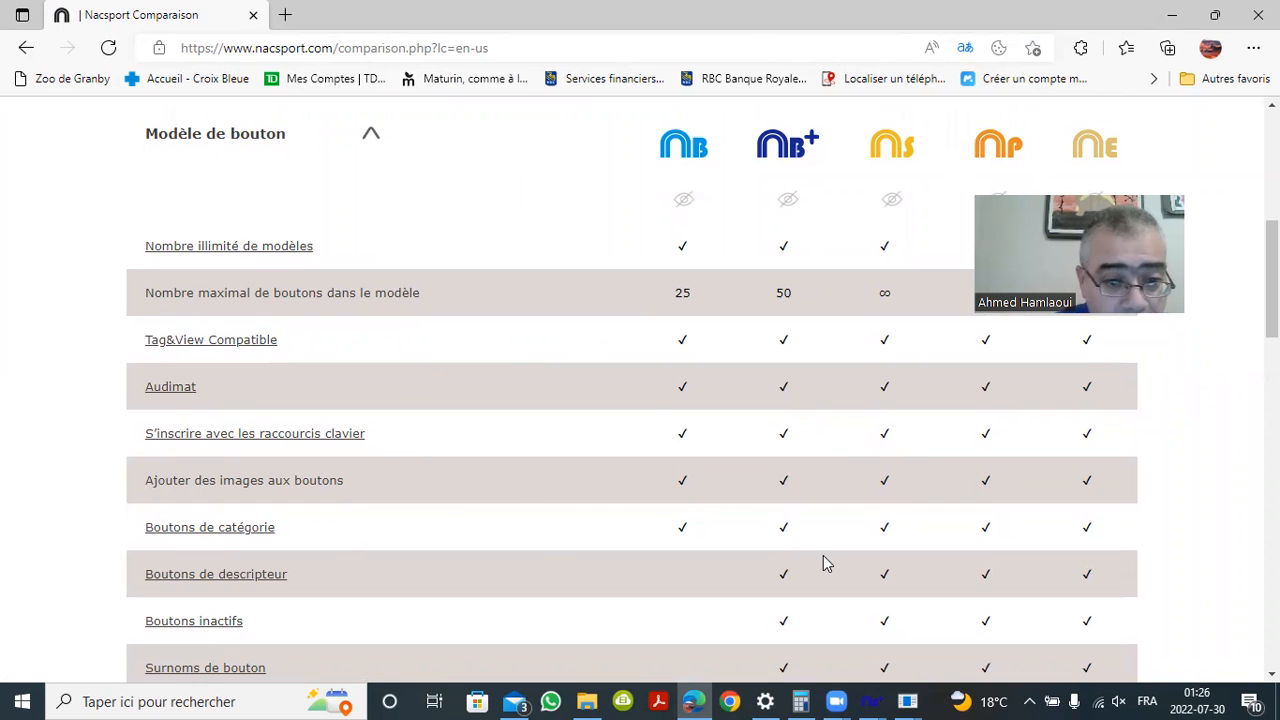
scroll(640, 390, down, 2)
scroll(700, 390, down, 1)
scroll(640, 390, down, 1)
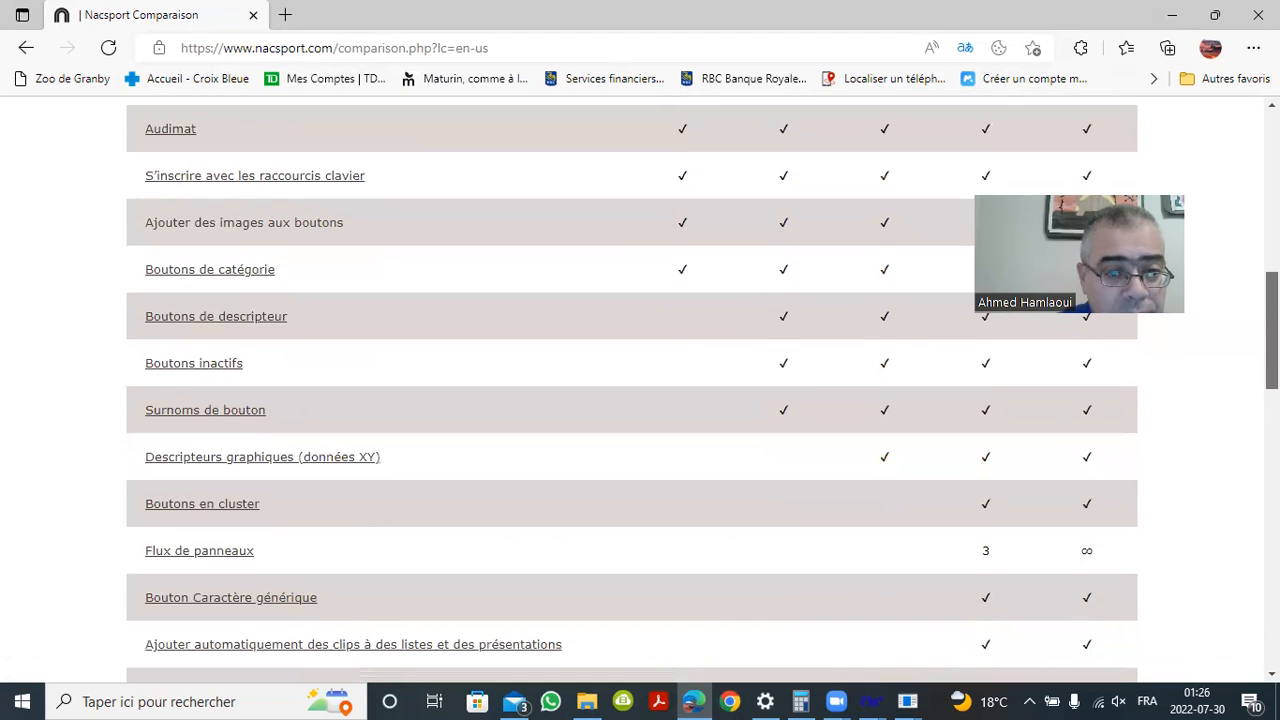
scroll(640, 390, down, 3)
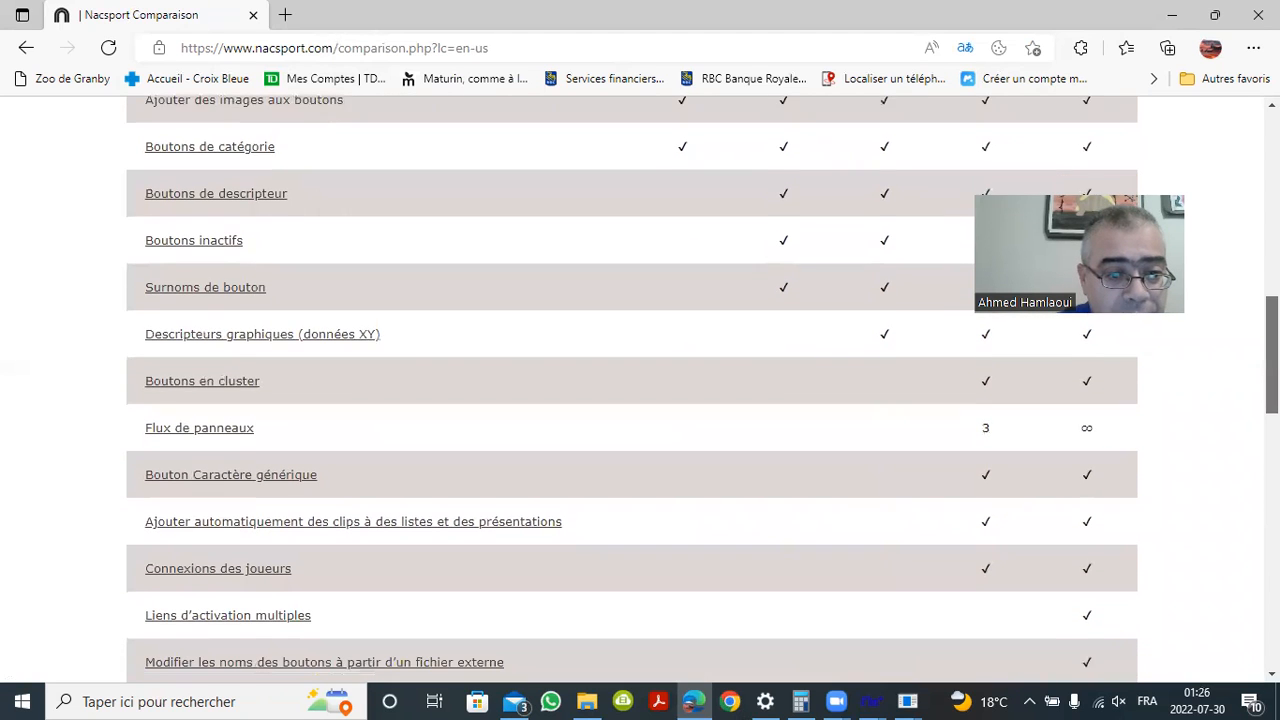
scroll(640, 390, down, 3)
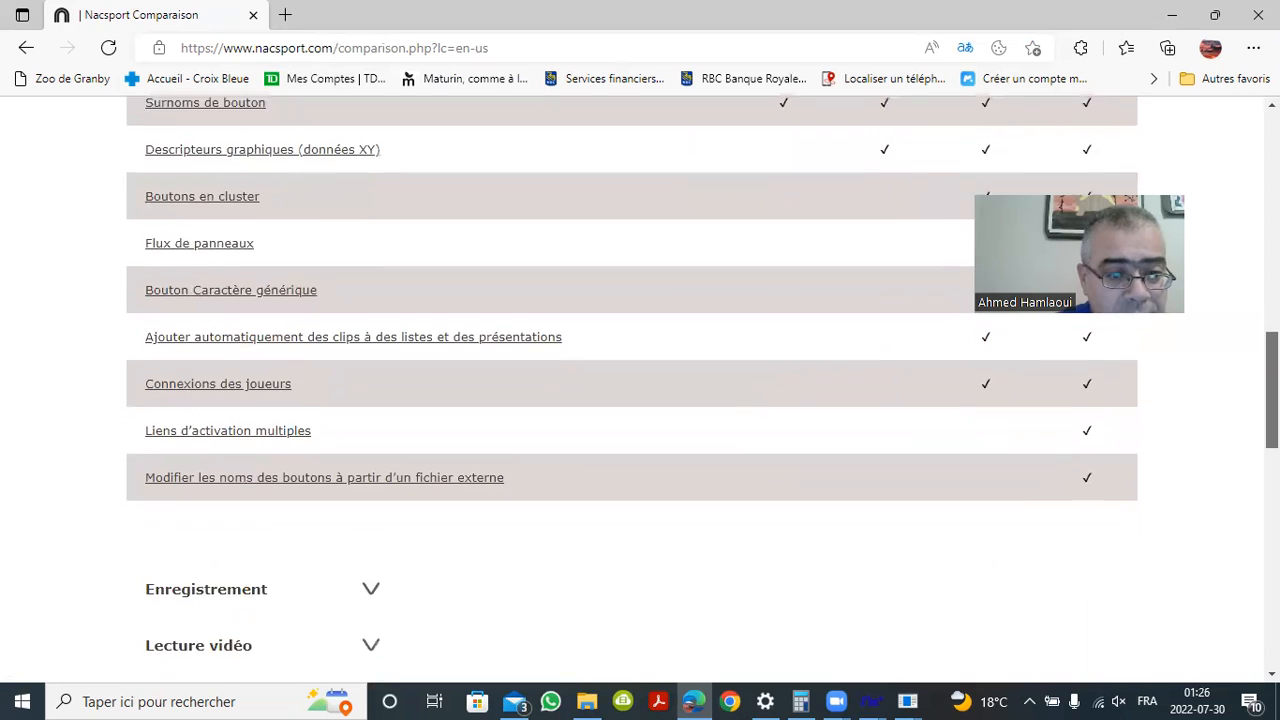
scroll(478, 430, down, 2)
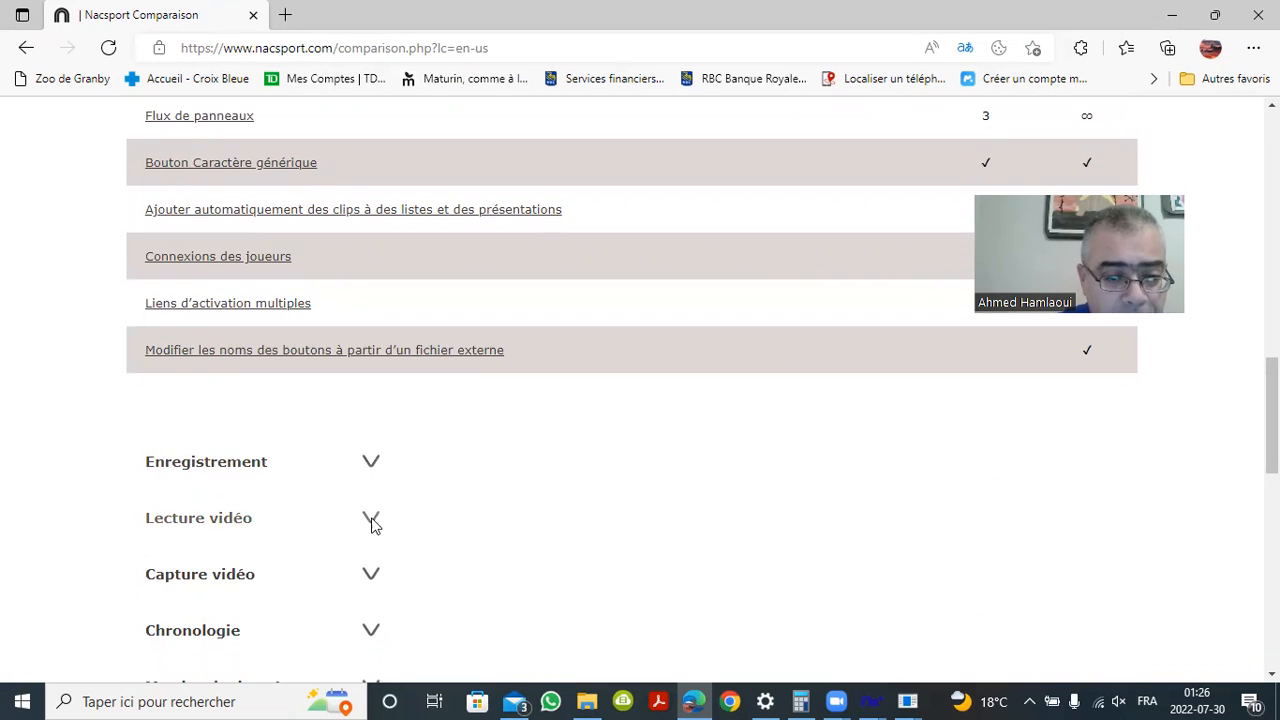
Expand the Présentations vidéo section of the comparison checklist and examine which editions include each feature
scroll(372, 524, down, 10)
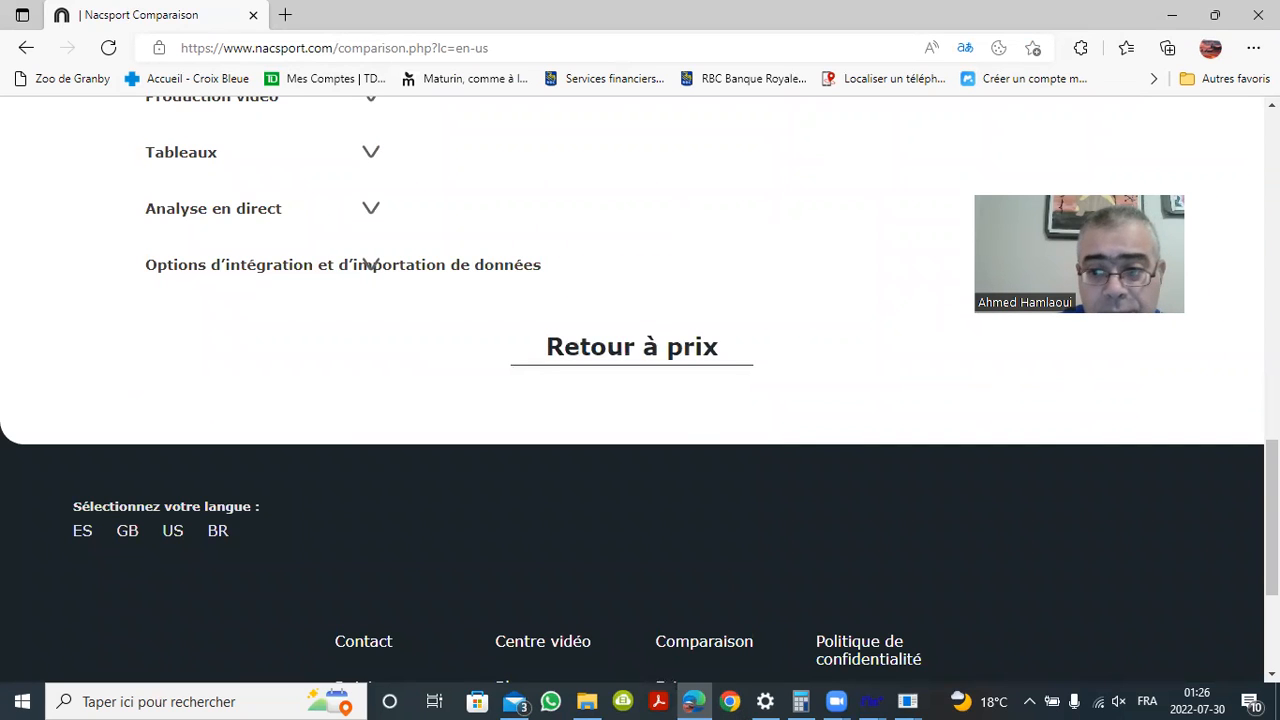
scroll(288, 366, up, 3)
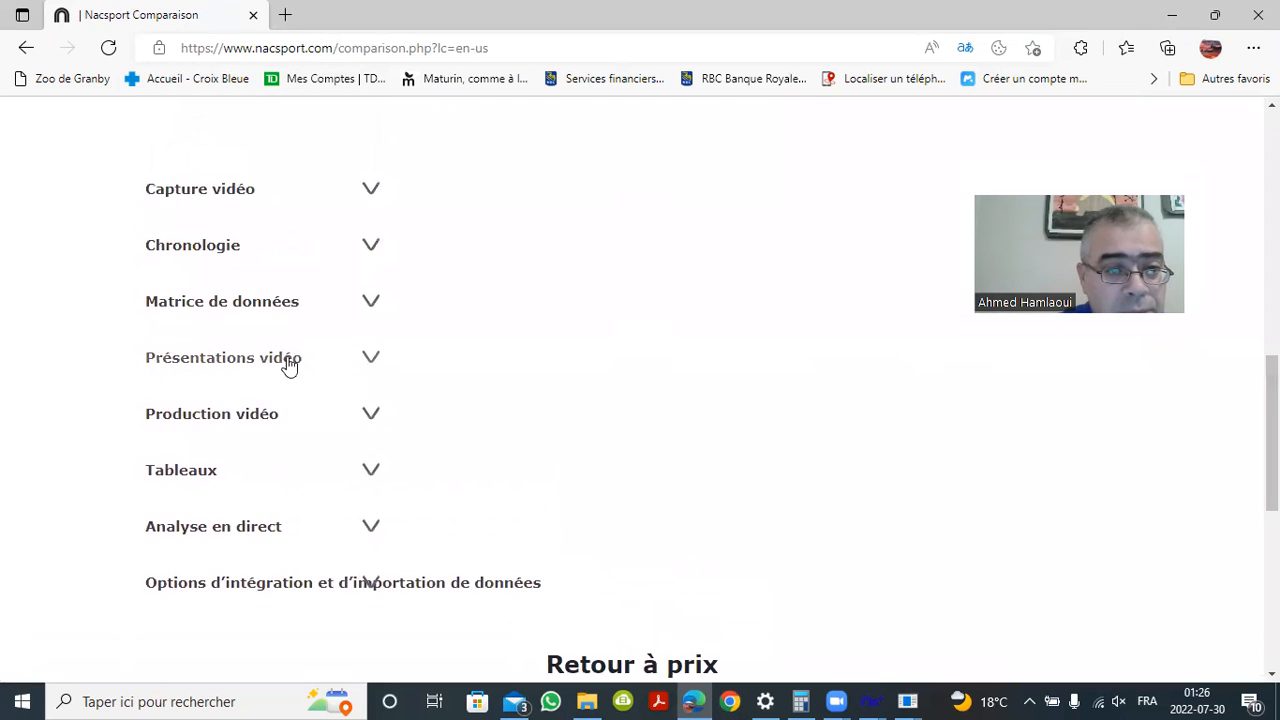
click(231, 362)
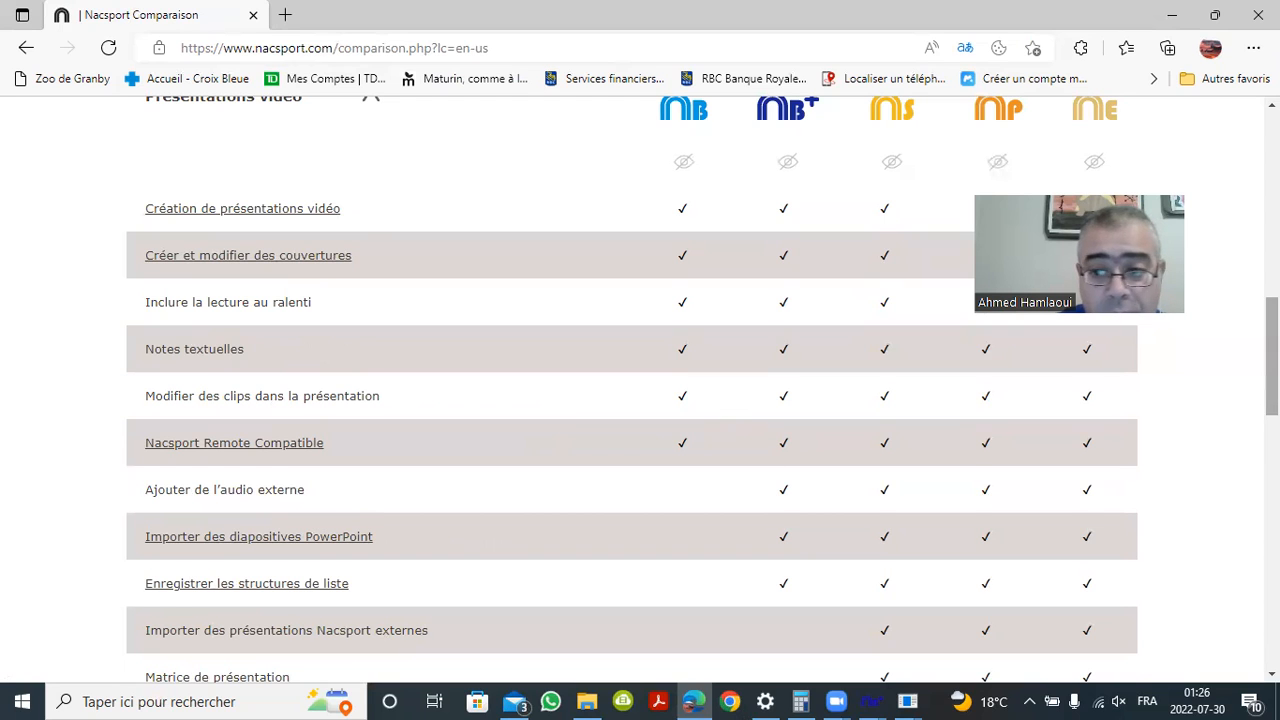
scroll(1272, 360, down, 1)
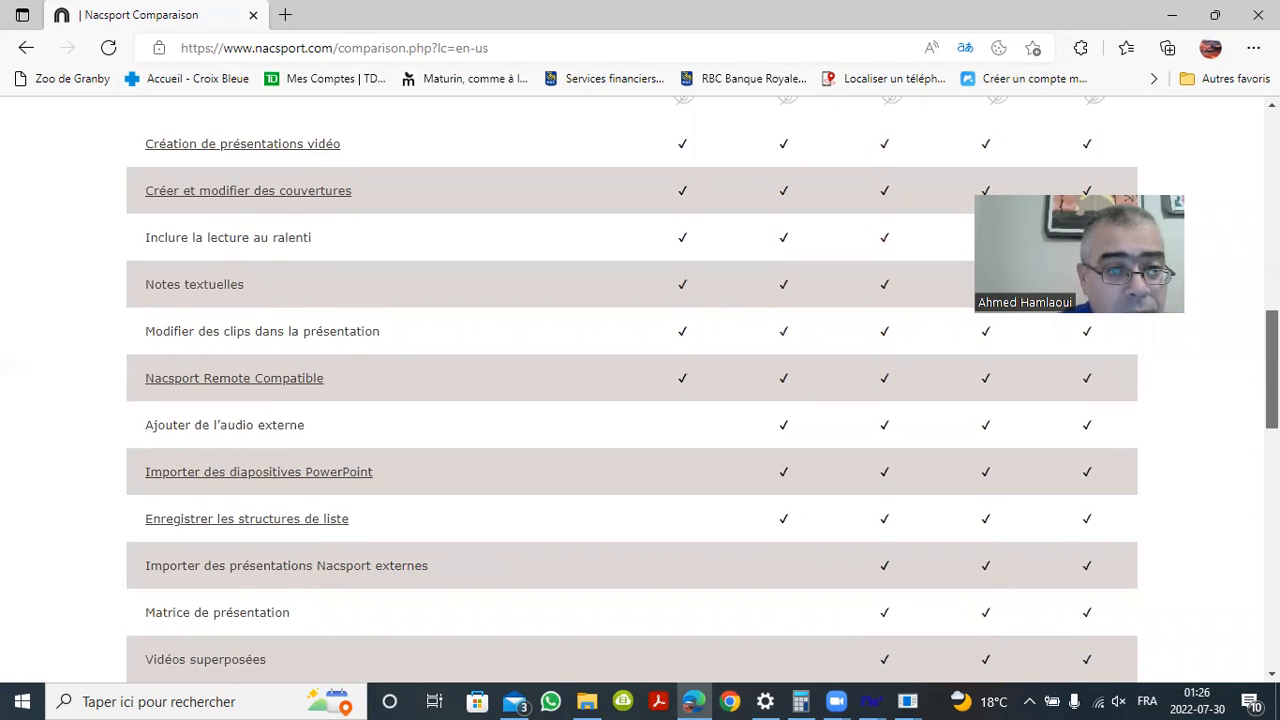
scroll(700, 390, down, 1)
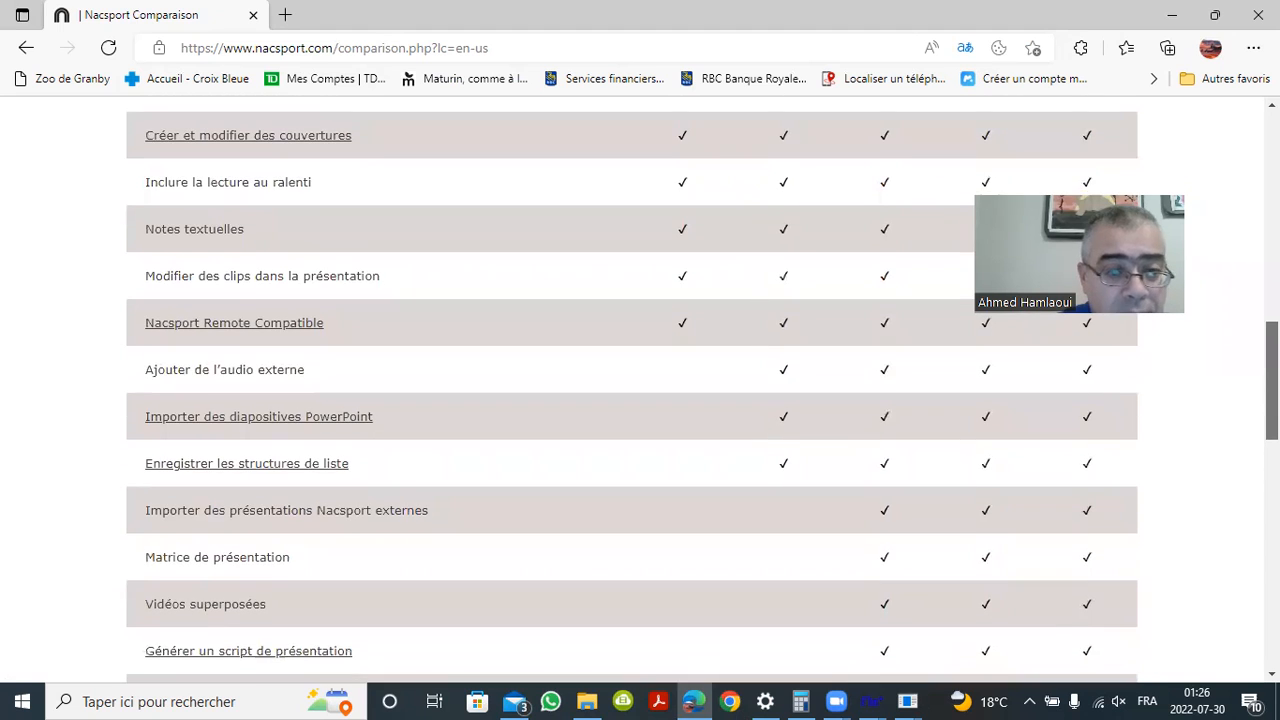
scroll(640, 390, down, 2)
scroll(640, 390, down, 2)
scroll(640, 390, down, 9)
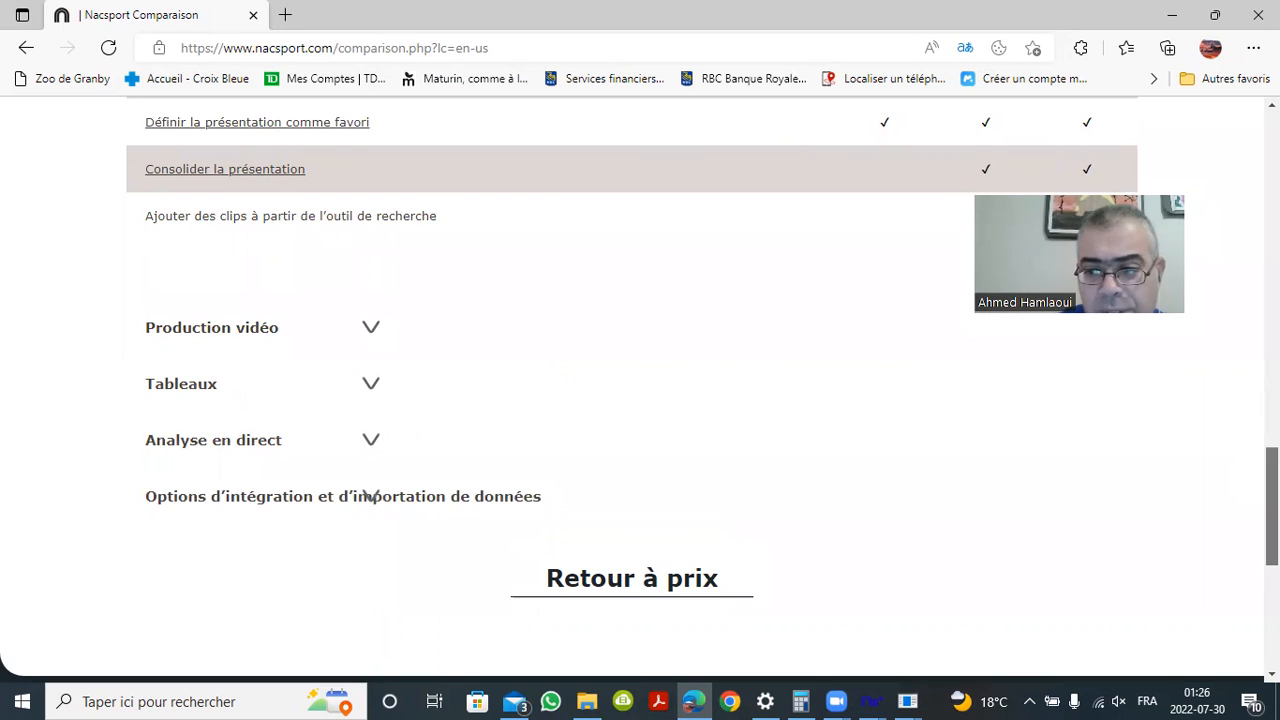
scroll(700, 380, up, 10)
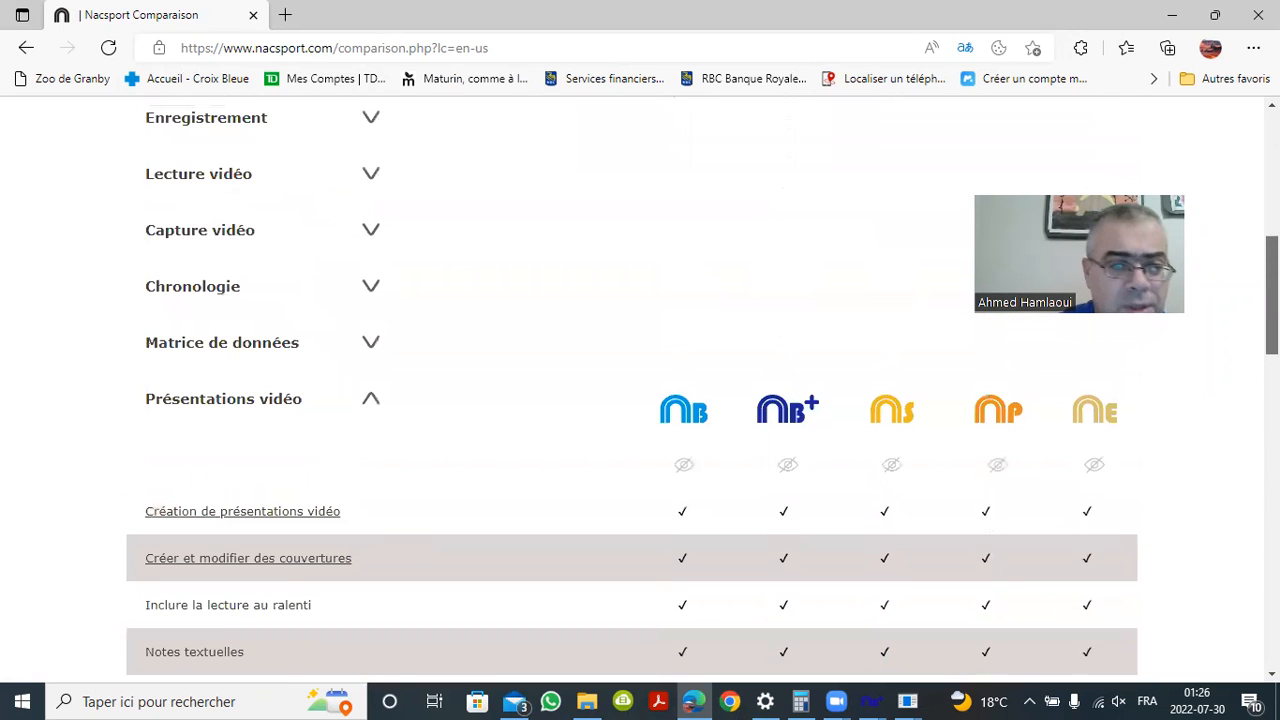
scroll(640, 390, down, 3)
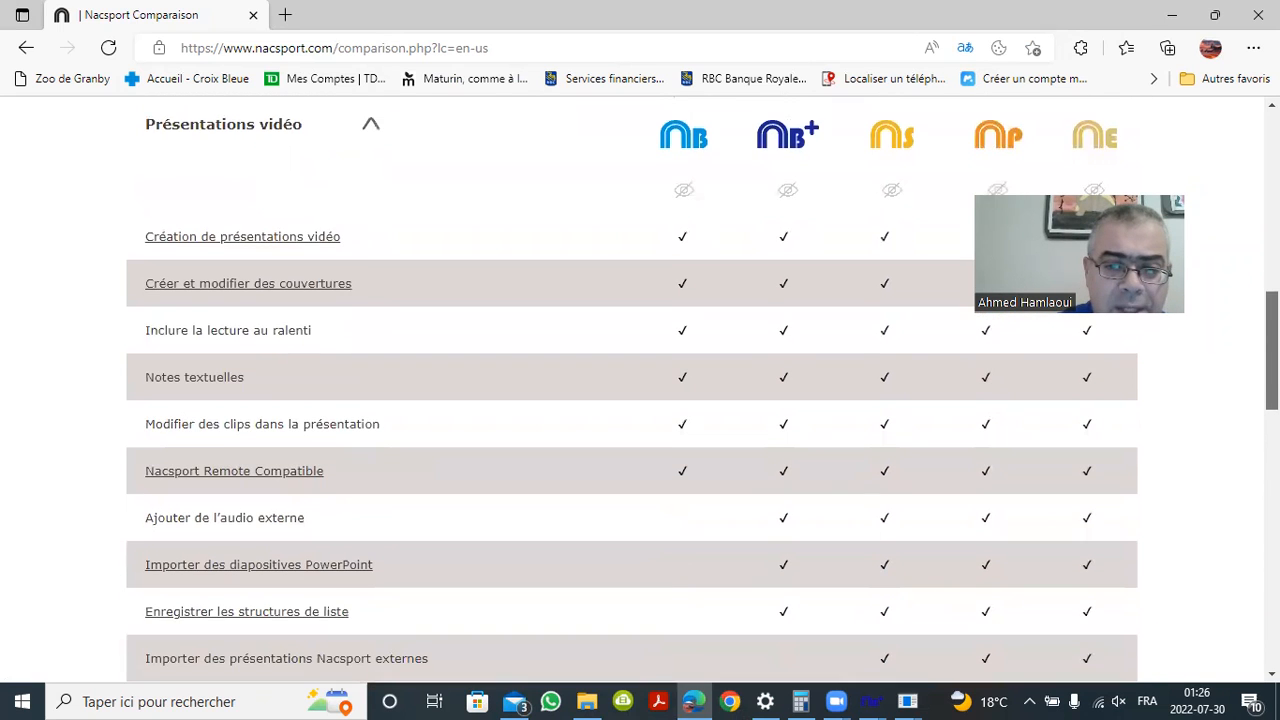
scroll(640, 390, down, 6)
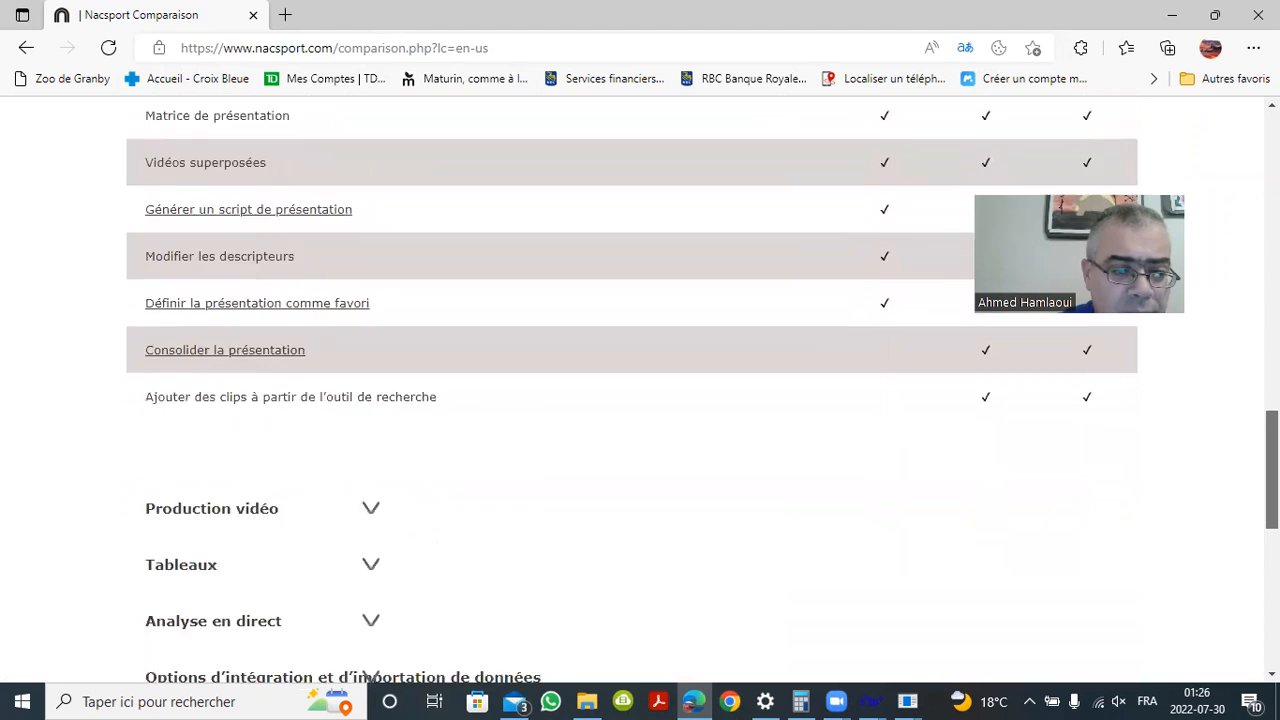
Expand the Tableaux section of the comparison checklist and examine the dashboard features included in each edition
scroll(640, 390, down, 2)
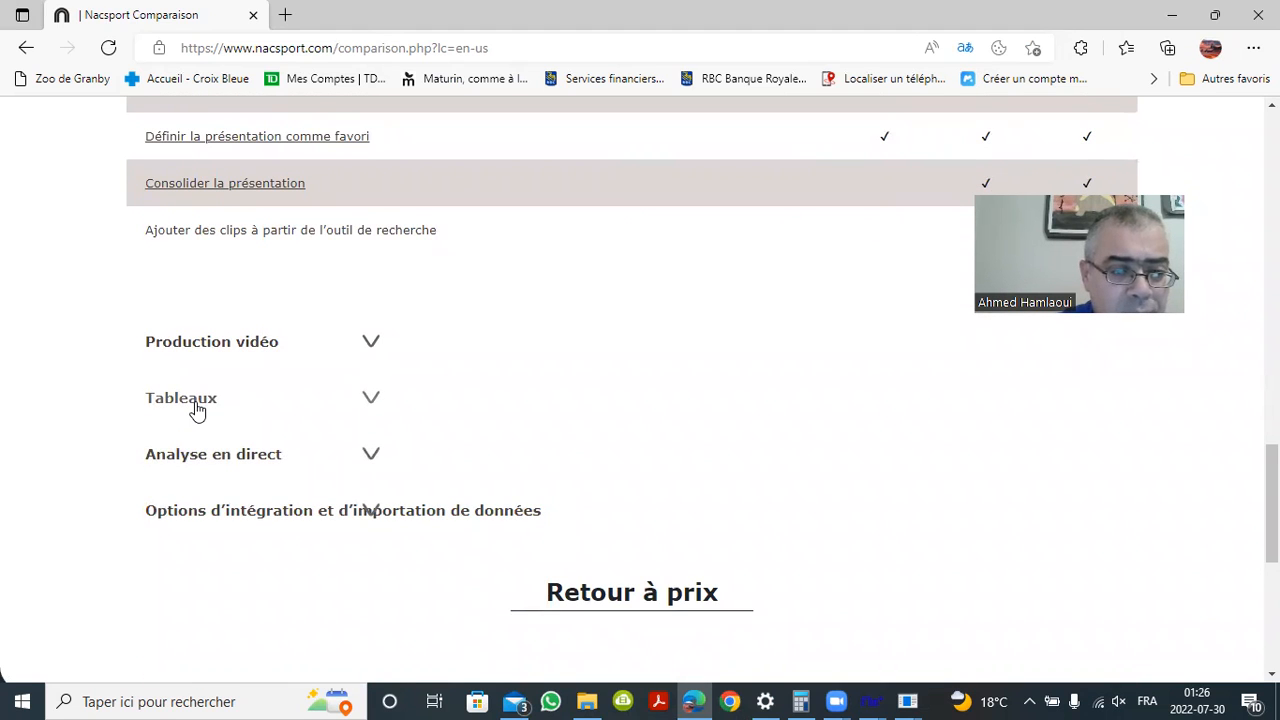
click(197, 410)
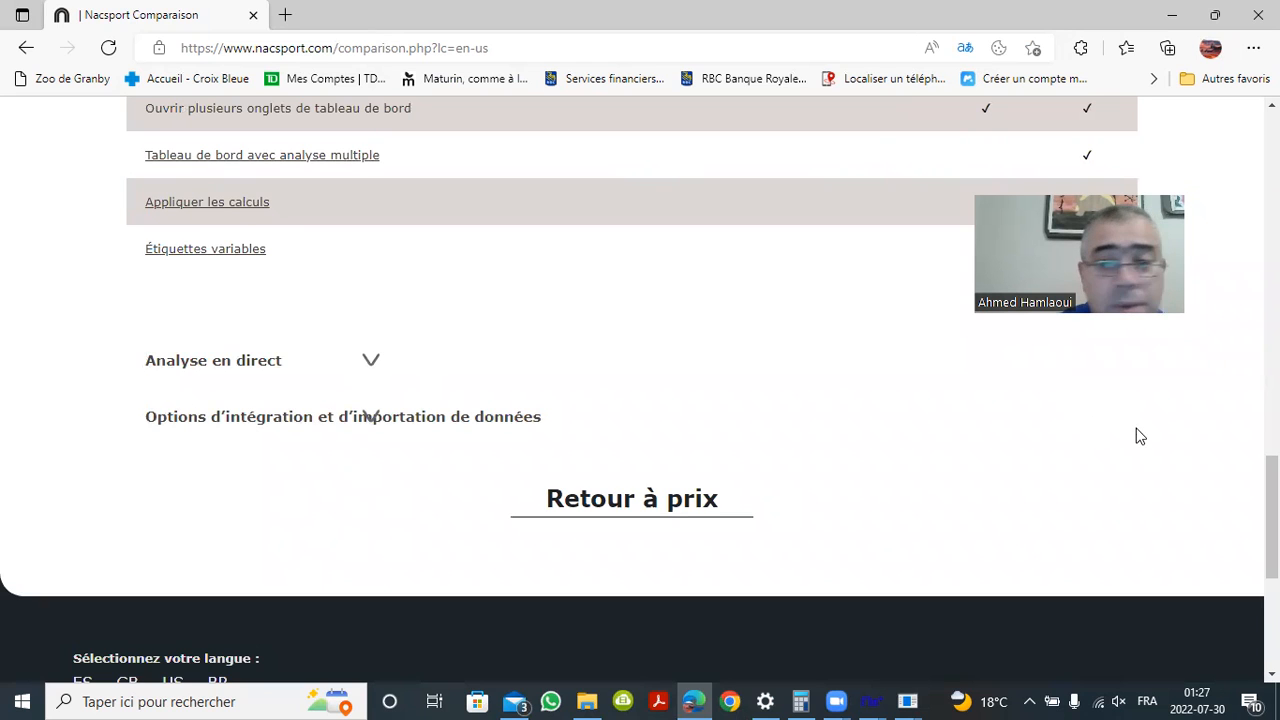
drag(1272, 517, 1272, 427)
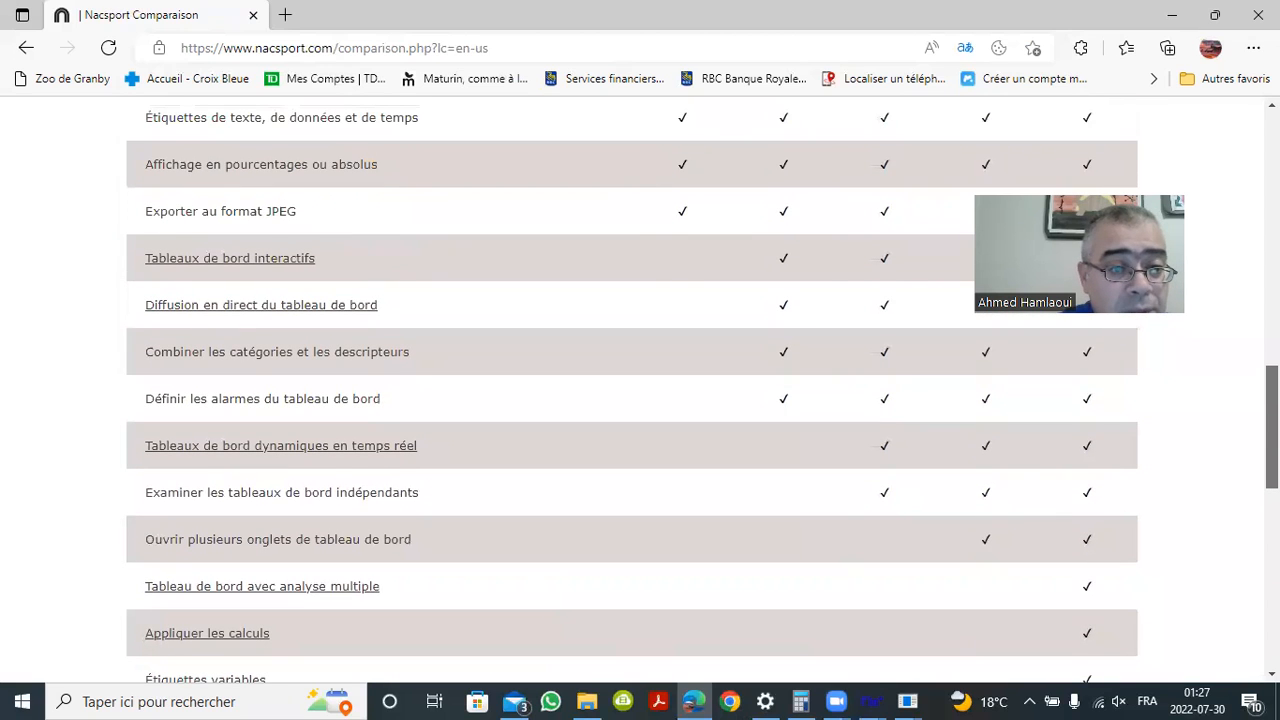
drag(1272, 427, 1272, 395)
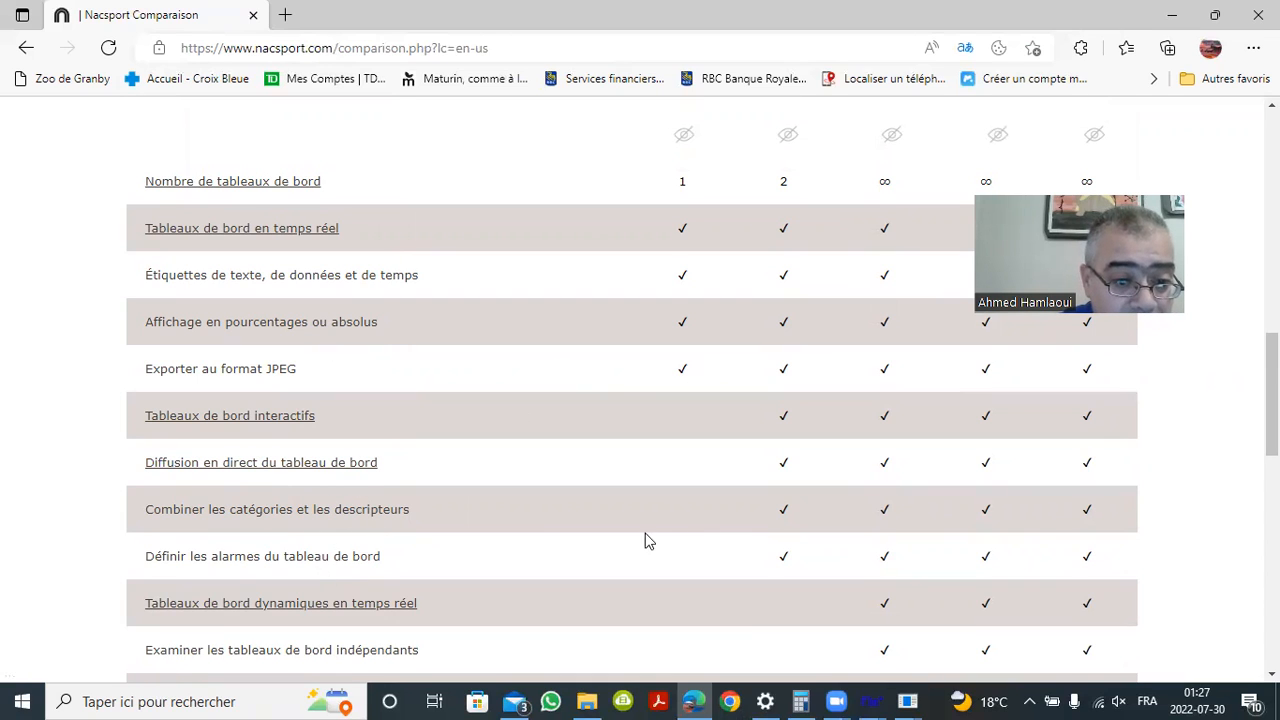
scroll(640, 390, down, 1)
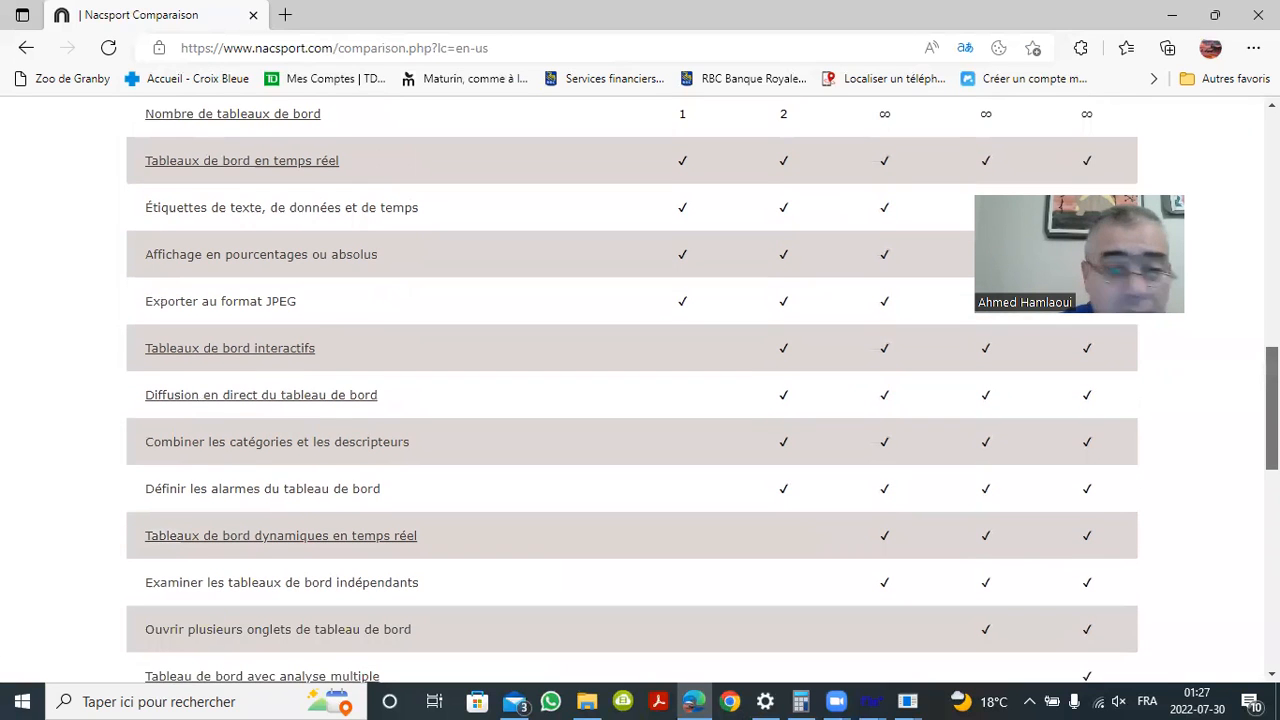
scroll(640, 390, down, 1)
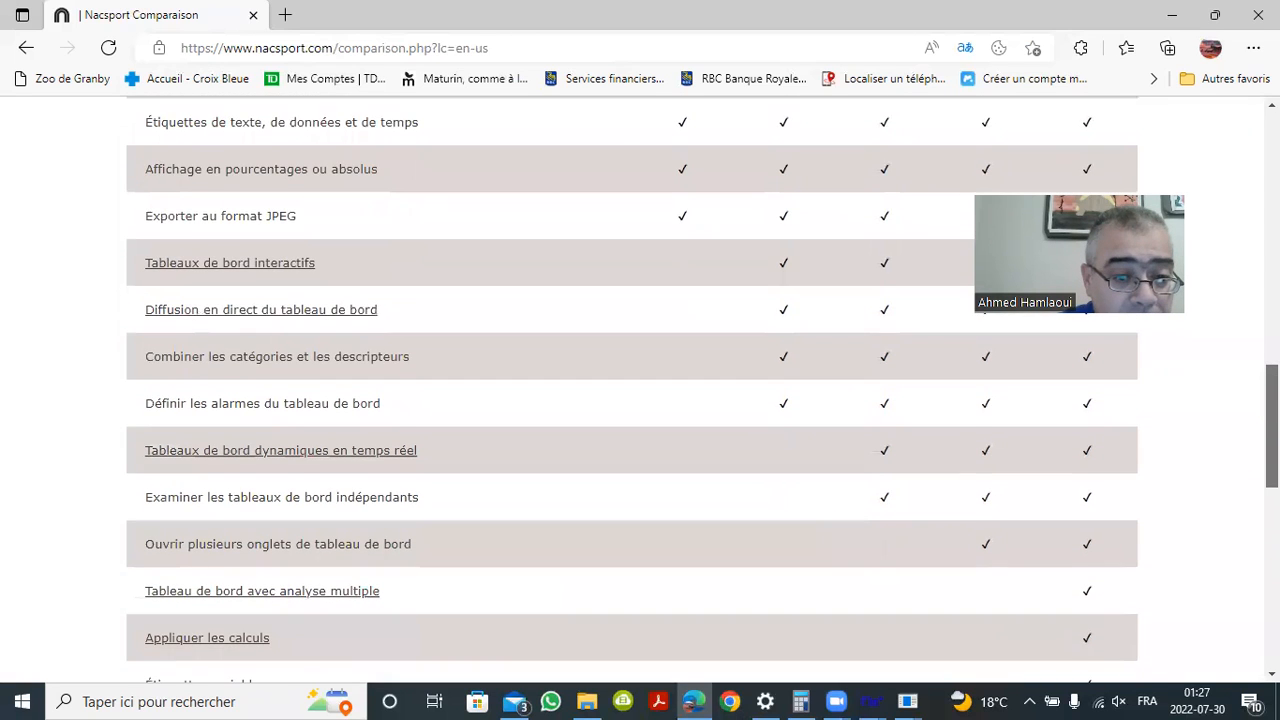
scroll(640, 390, down, 1)
scroll(640, 390, down, 1)
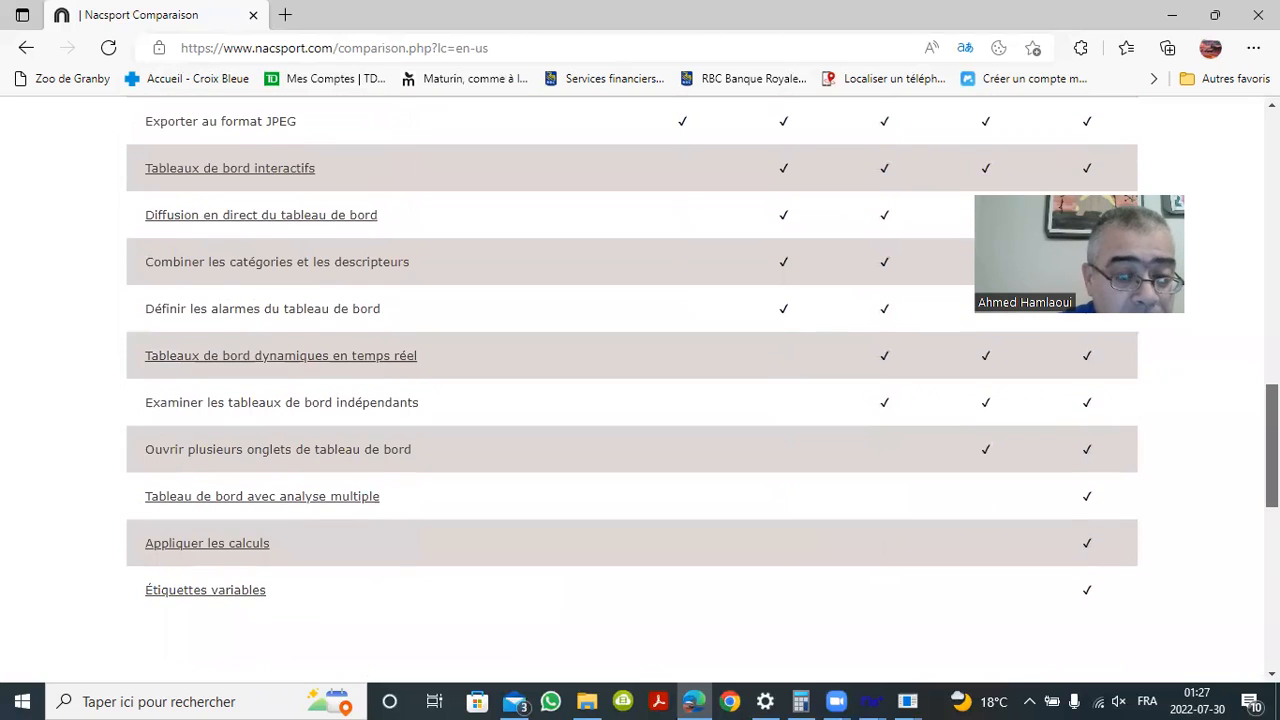
scroll(640, 390, down, 1)
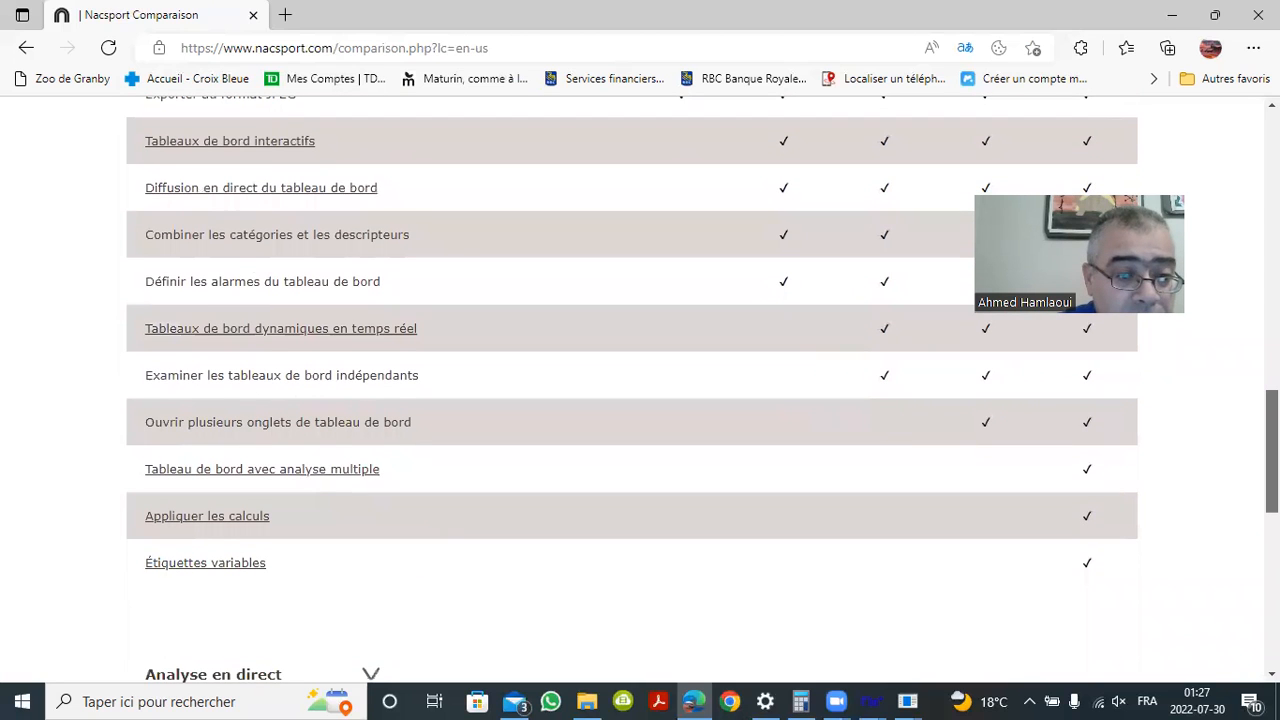
scroll(640, 390, down, 1)
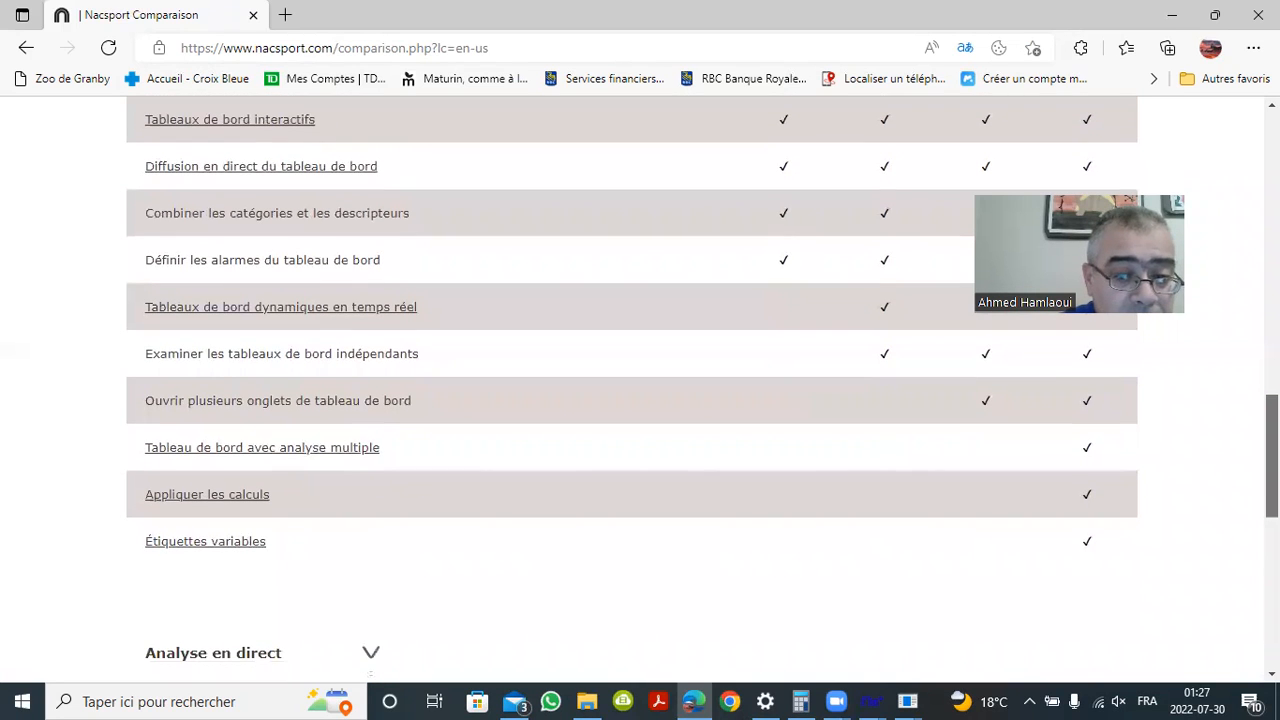
scroll(640, 390, down, 3)
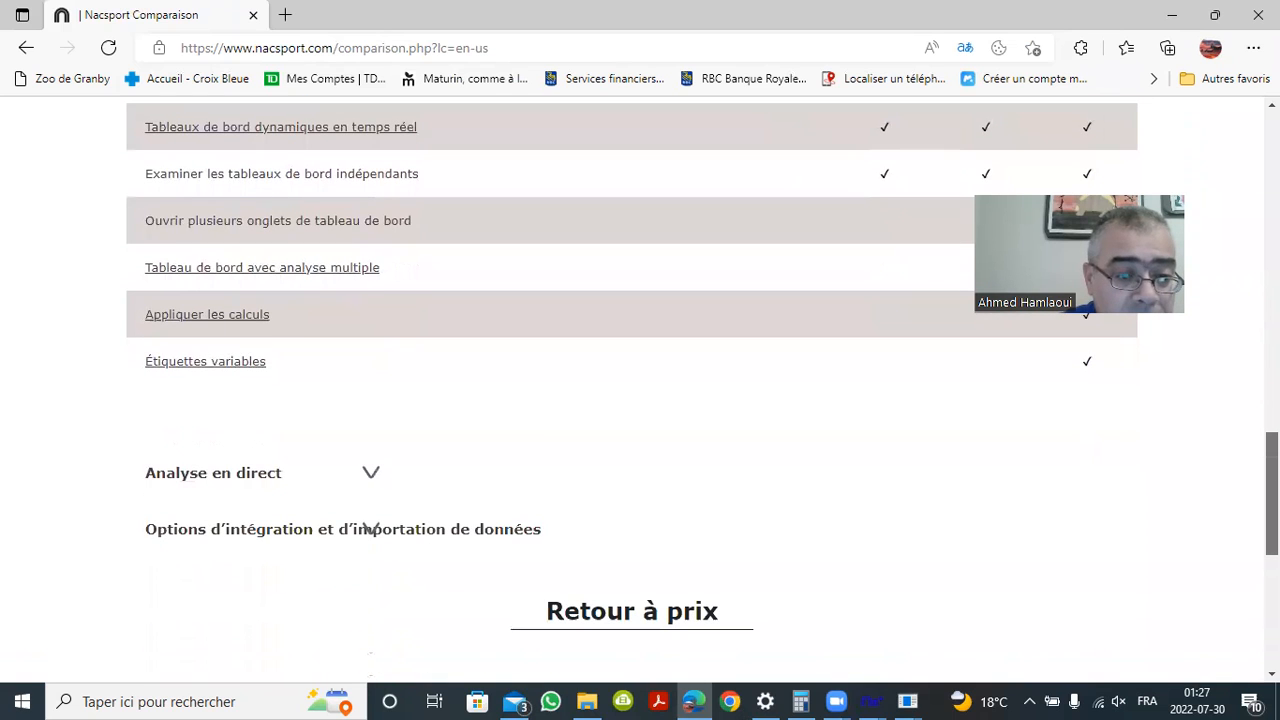
scroll(640, 390, down, 2)
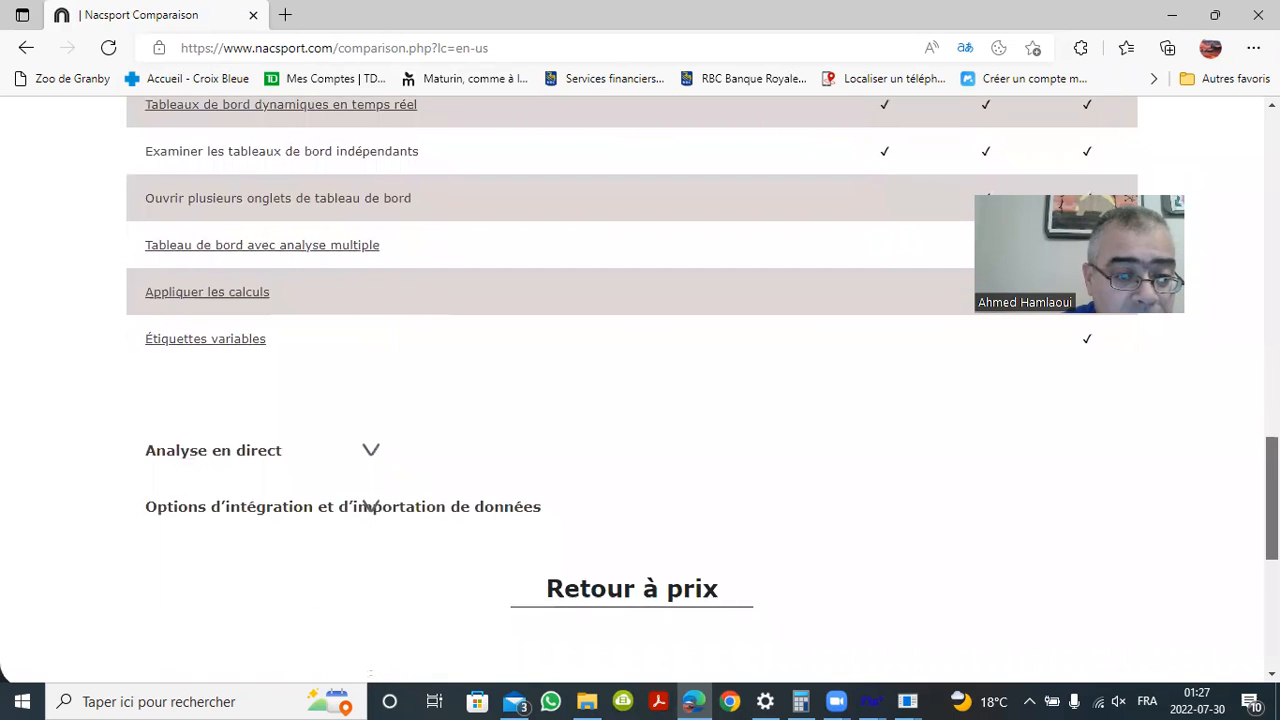
Reopen the Présentations vidéo section of the comparison checklist and review its full feature list across the five editions
scroll(640, 390, up, 6)
scroll(640, 390, up, 3)
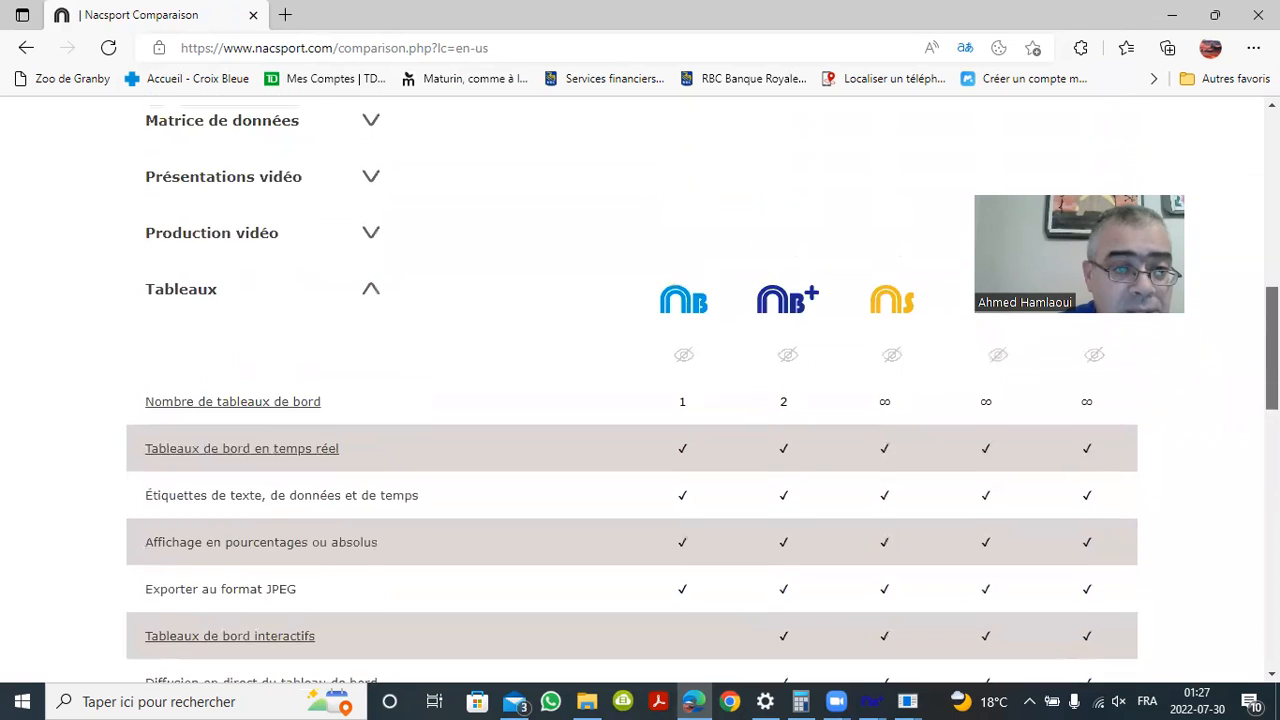
scroll(640, 390, up, 2)
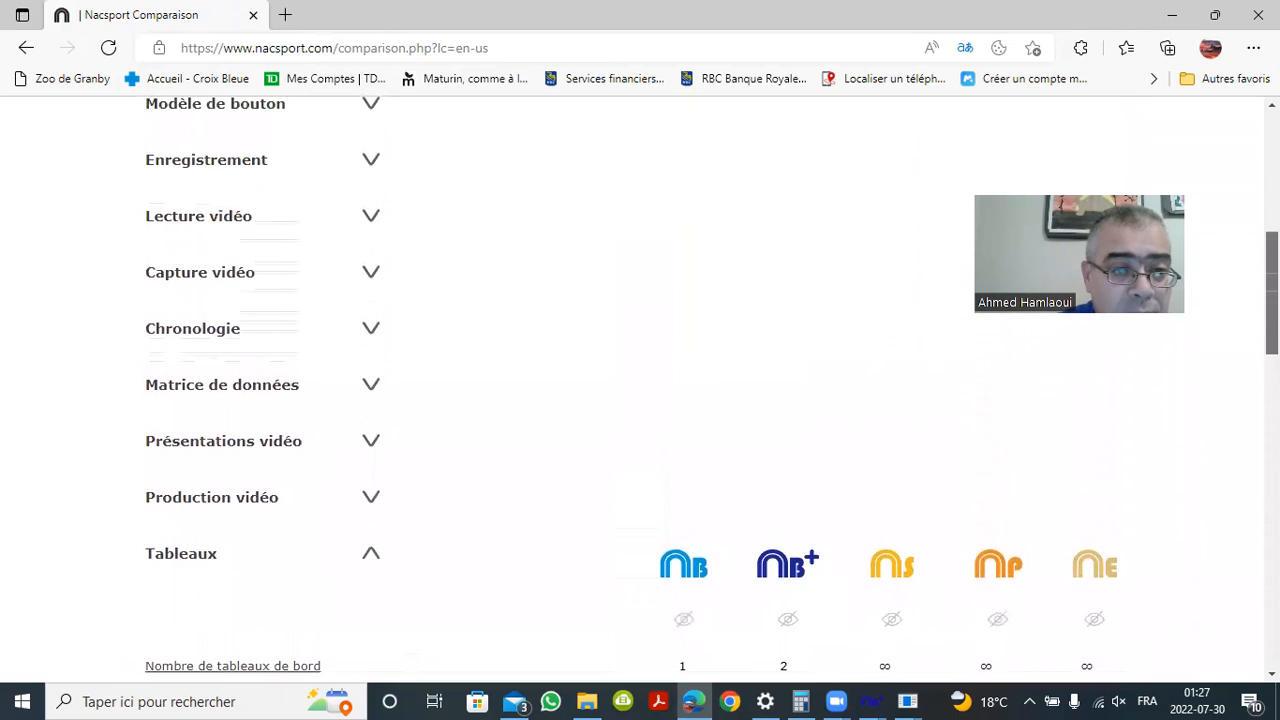
scroll(640, 390, up, 1)
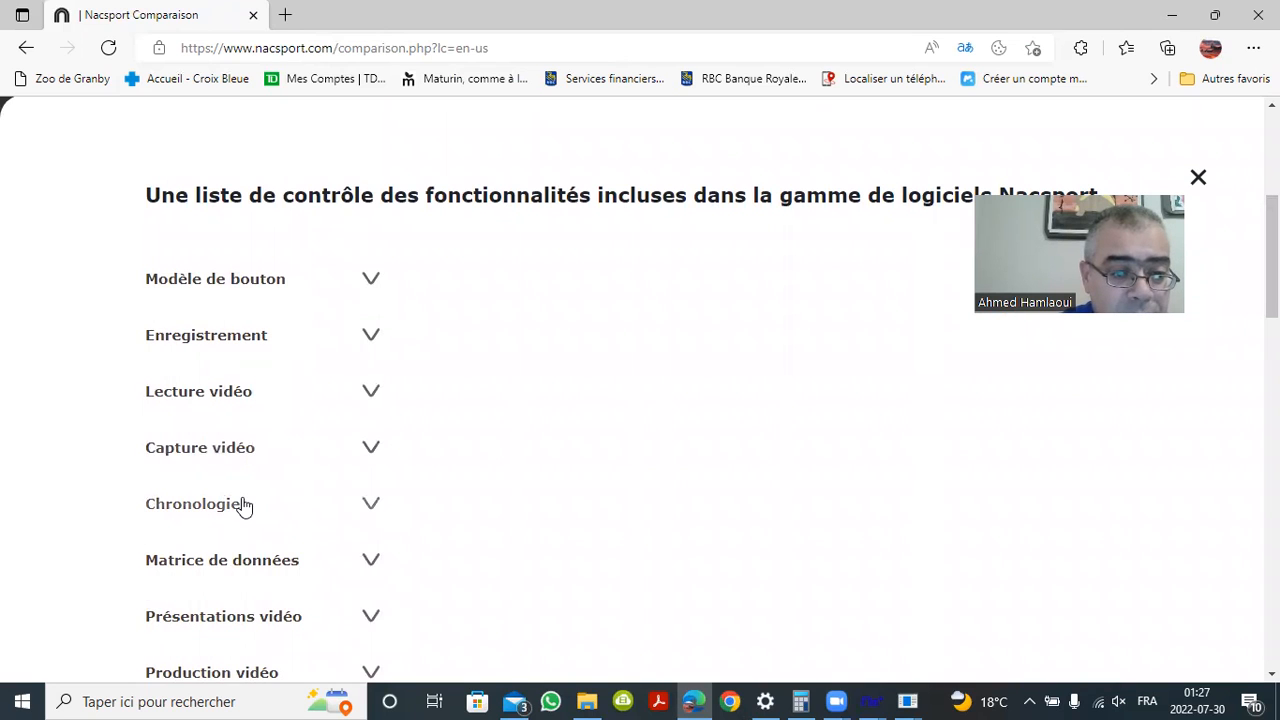
click(257, 622)
scroll(1220, 323, down, 2)
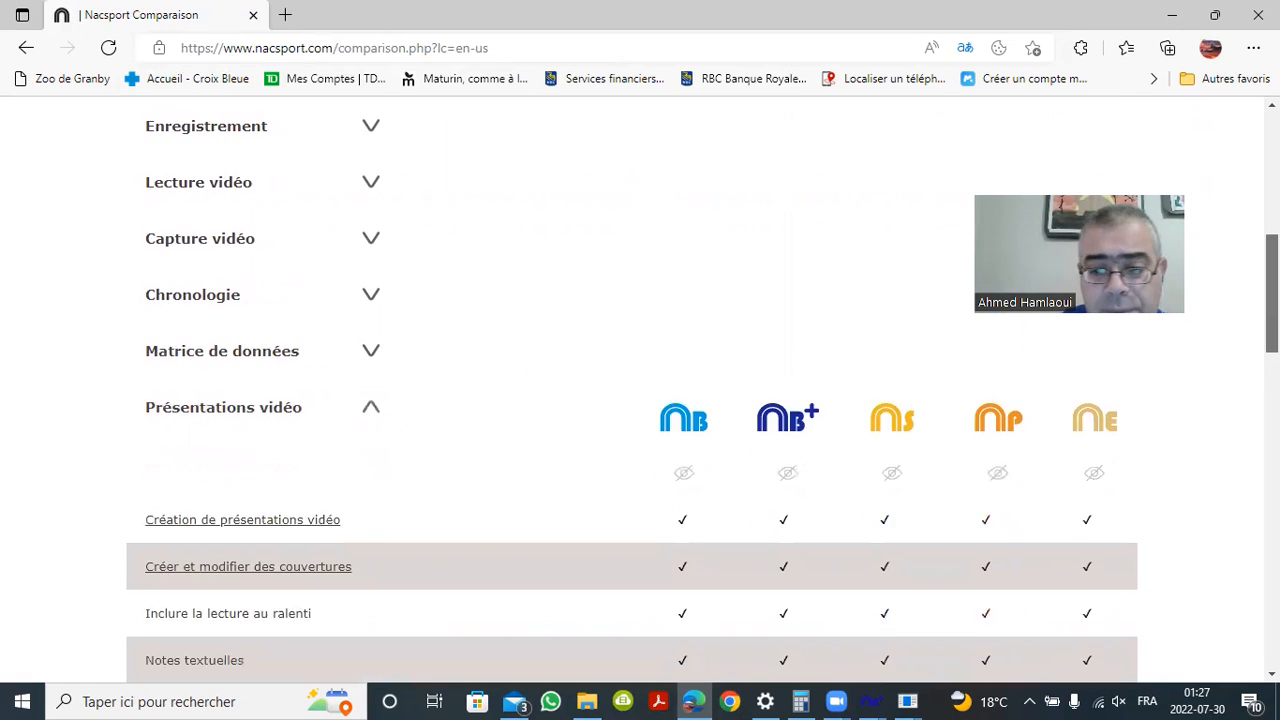
scroll(640, 400, down, 4)
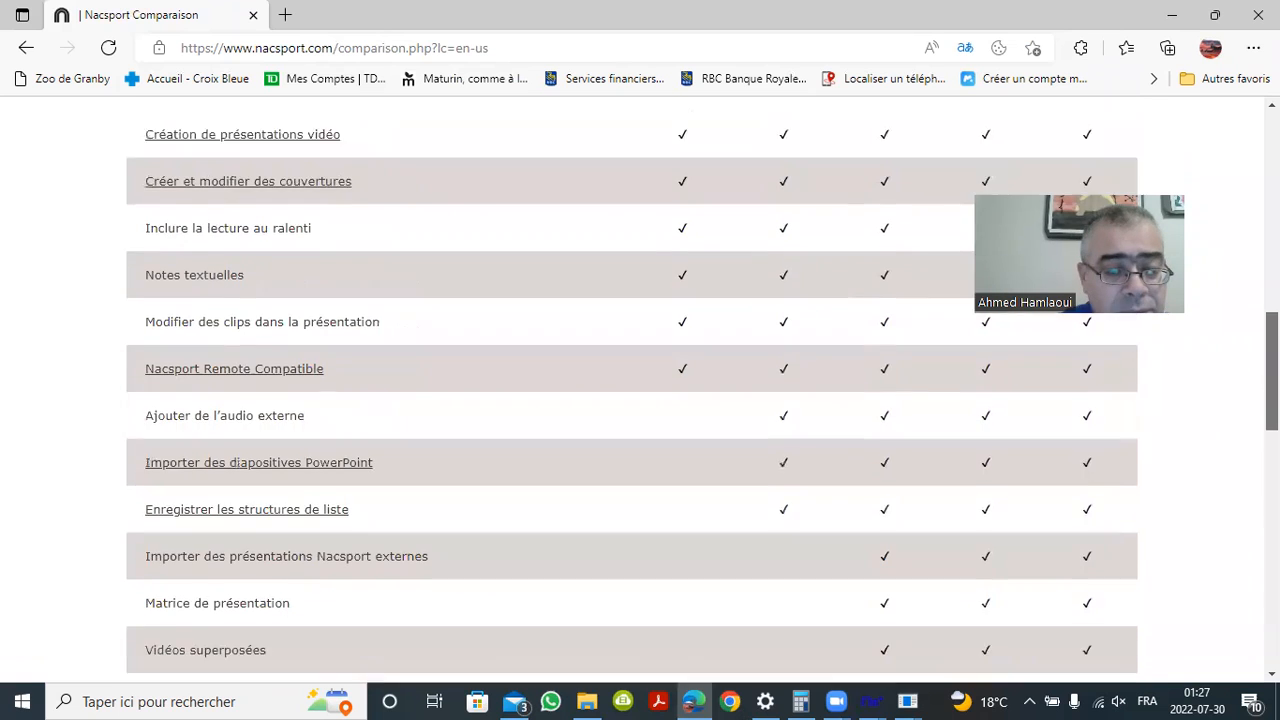
scroll(640, 400, down, 3)
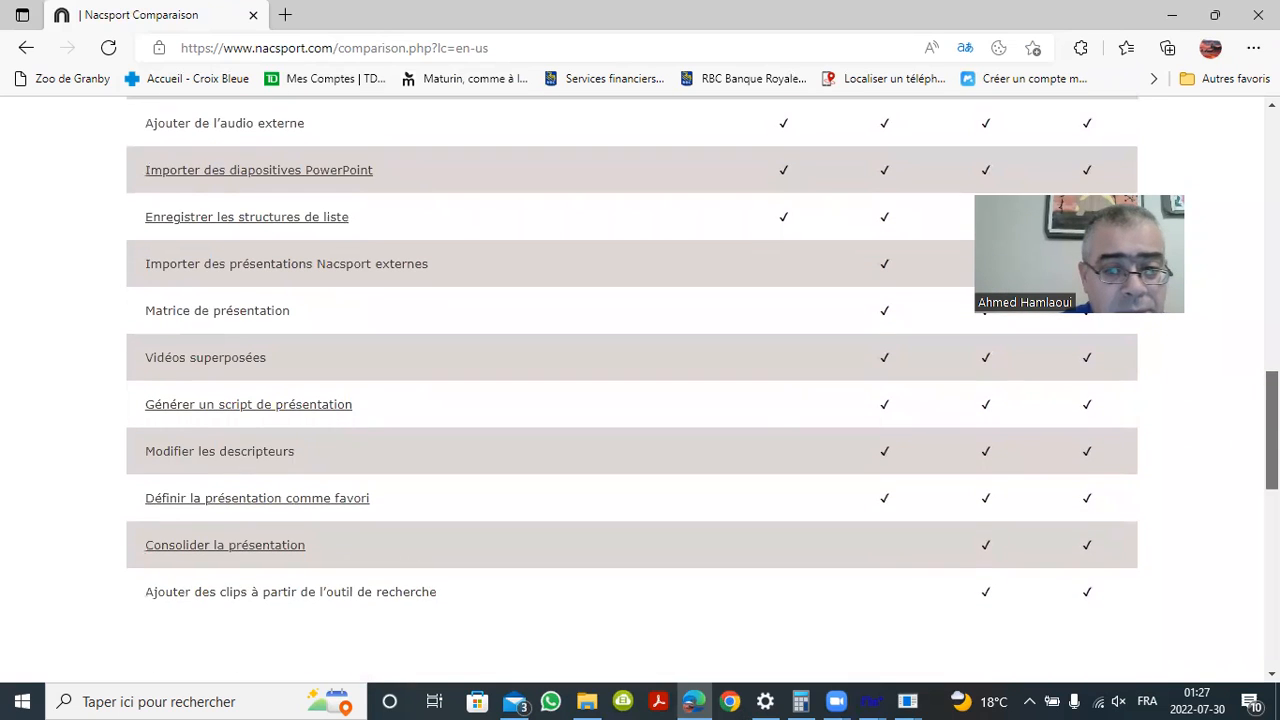
scroll(640, 400, down, 1)
scroll(640, 400, down, 1)
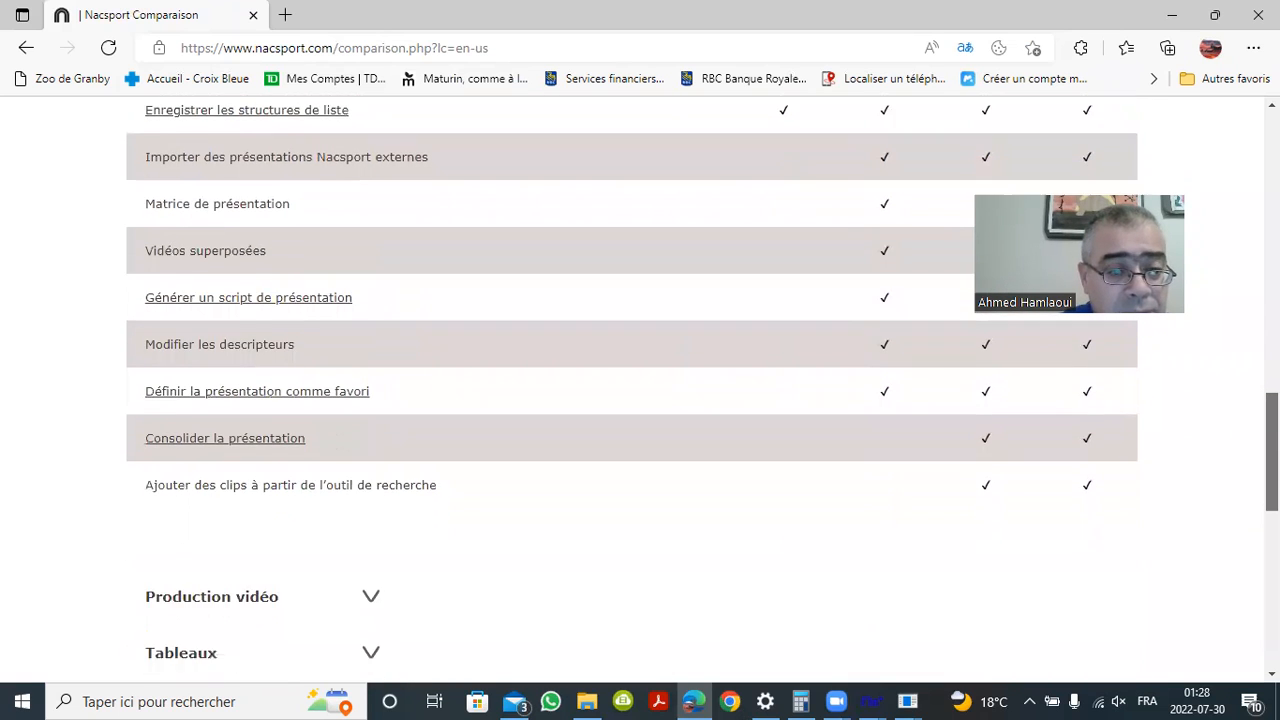
scroll(640, 400, down, 3)
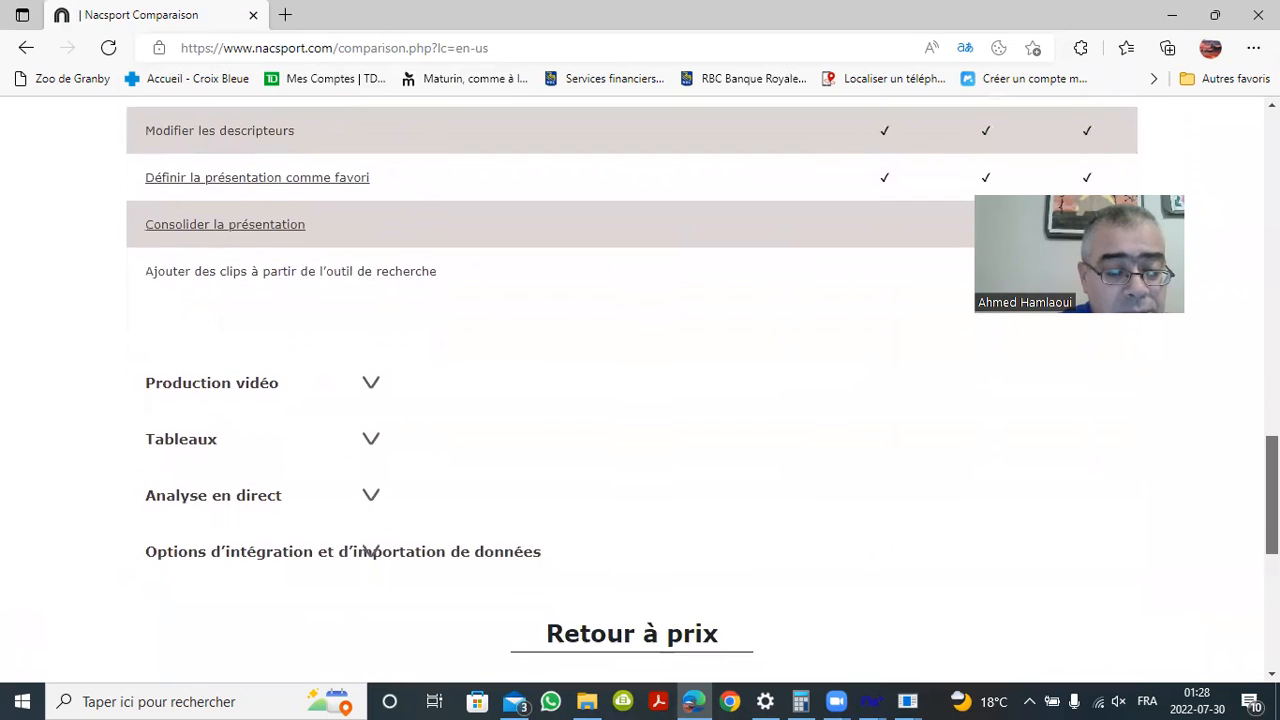
scroll(640, 400, down, 1)
scroll(640, 400, up, 6)
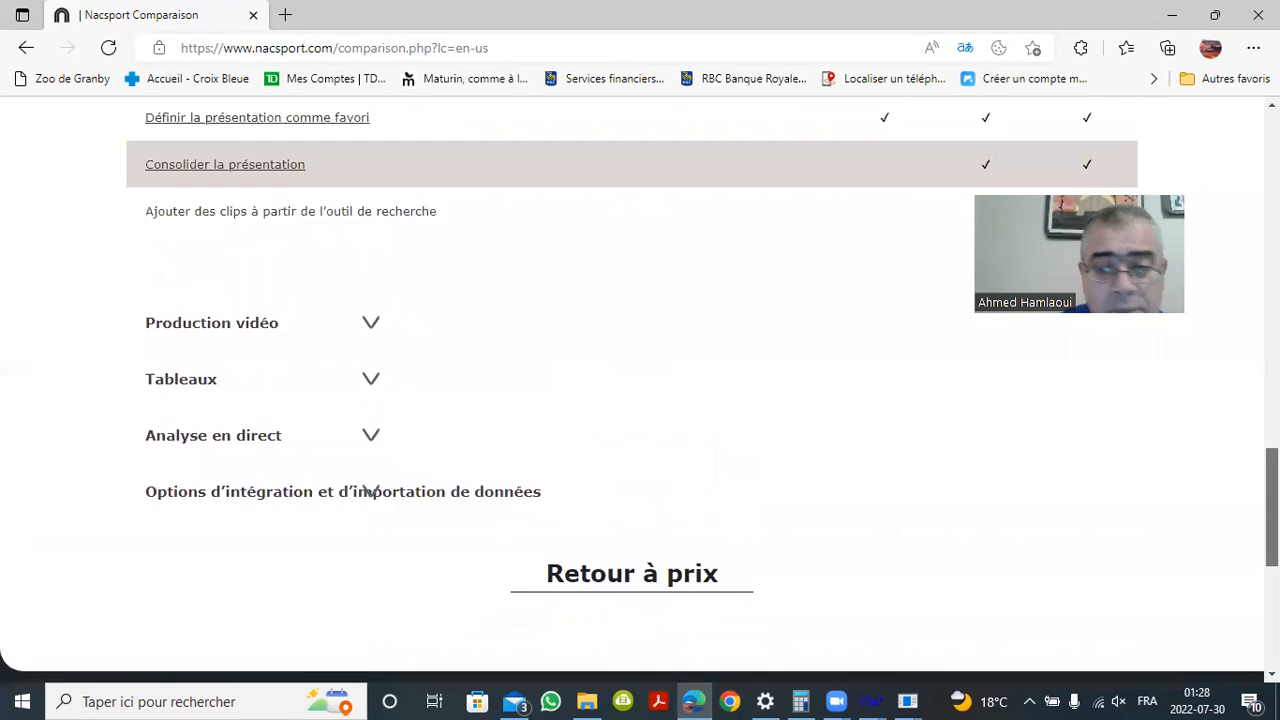
scroll(640, 400, up, 3)
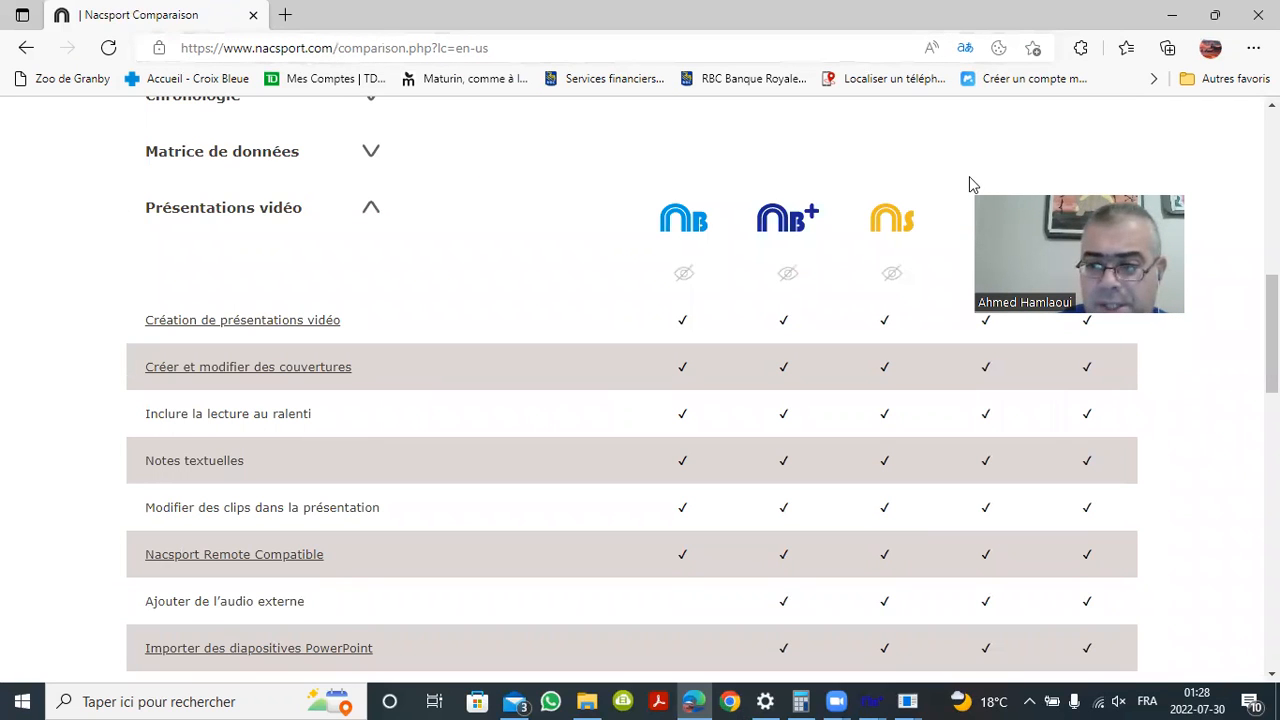
scroll(640, 400, up, 4)
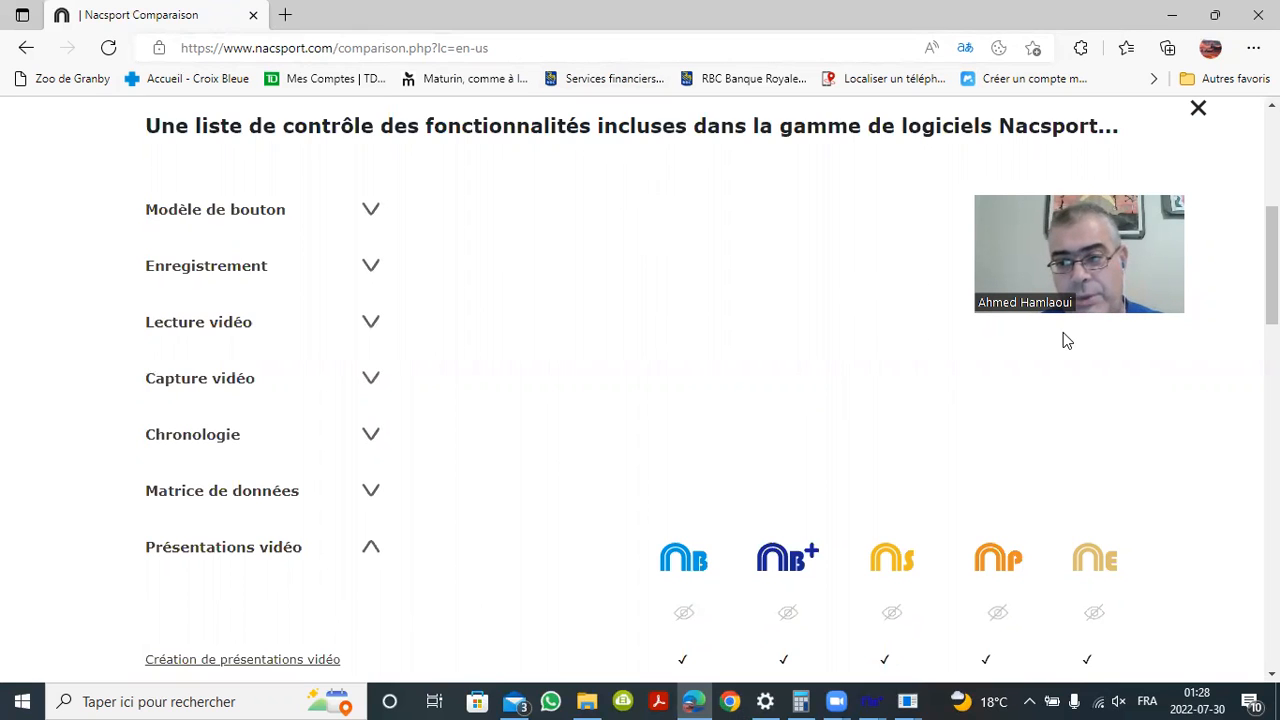
scroll(1065, 340, up, 1)
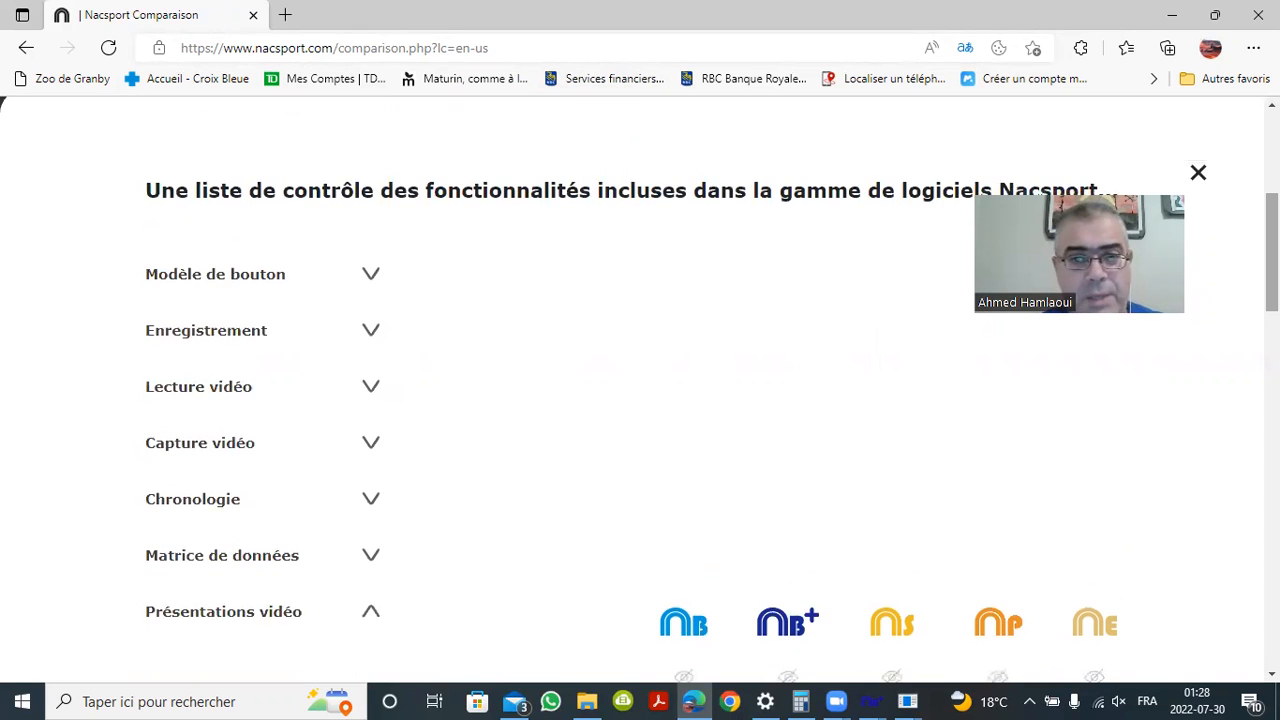